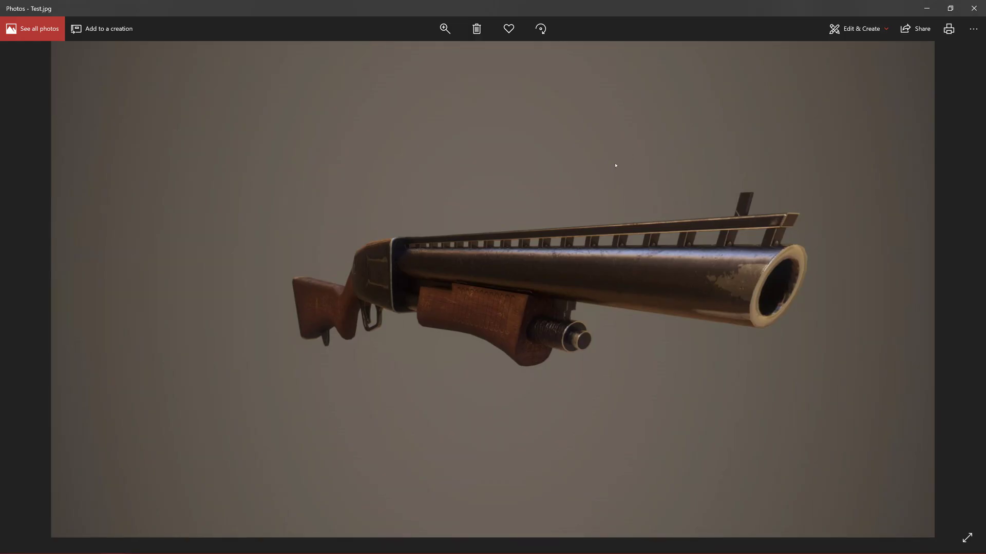
# Browse the Test, Test1 and Test2 shotgun renders in Photos, then close the viewer
pyautogui.press('Right')
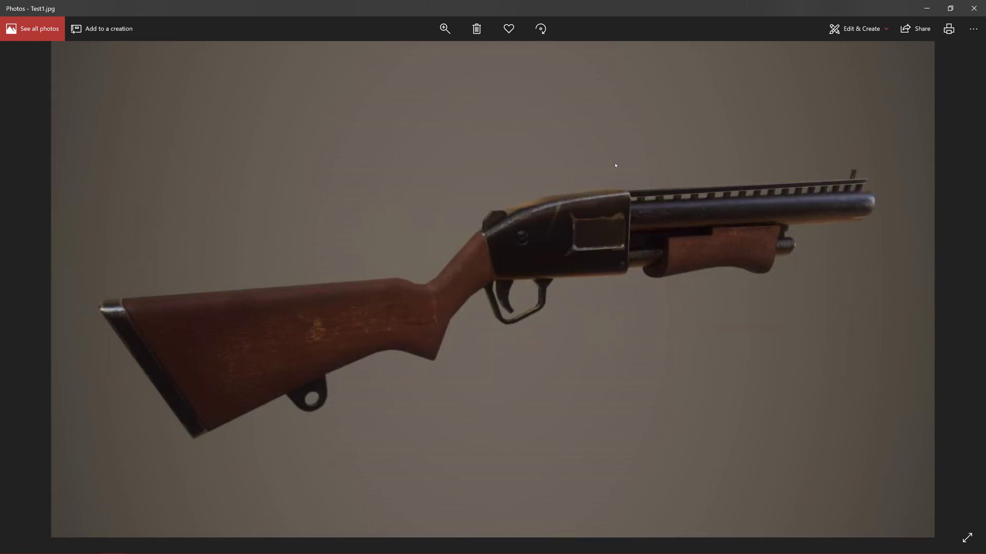
pyautogui.press('Right')
pyautogui.press('Left')
pyautogui.press('Right')
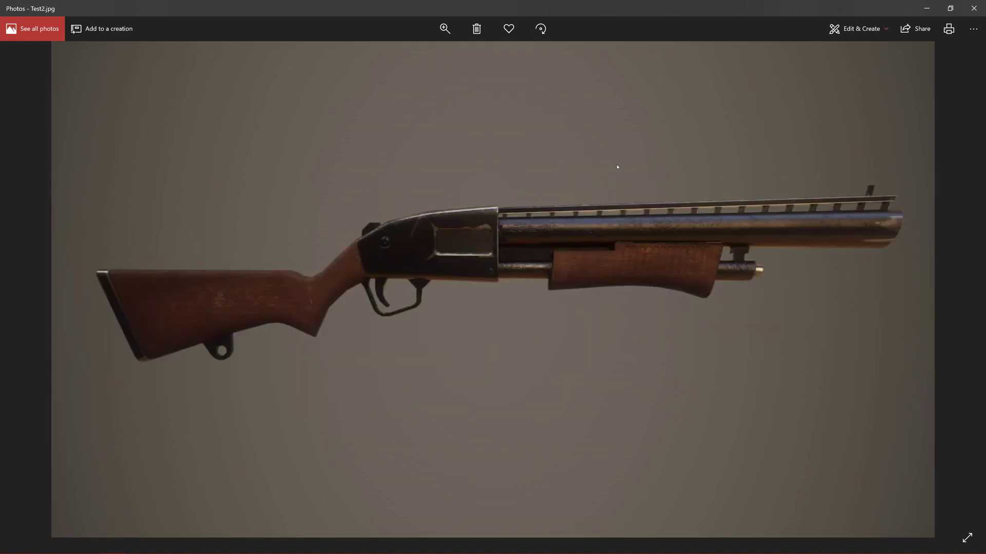
pyautogui.click(973, 9)
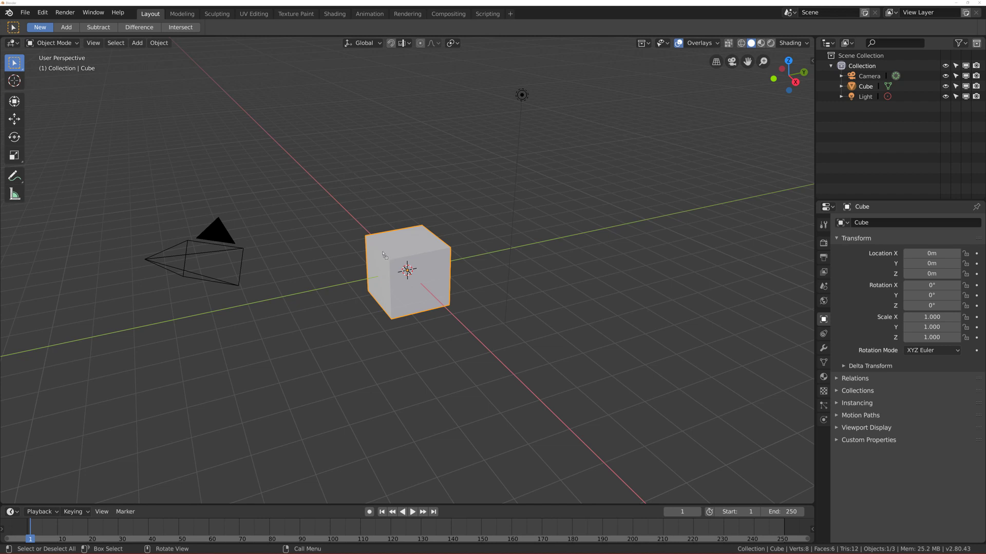
# Drop the shotgun picture into the viewport as a reference image and clear its rotation
pyautogui.moveTo(383, 254); pyautogui.dragTo(375, 204)
pyautogui.moveTo(389, 334)
pyautogui.mouseDown(button='middle')
pyautogui.moveTo(401, 308)
pyautogui.moveTo(399, 332)
pyautogui.mouseUp(button='middle')
pyautogui.moveTo(314, 206); pyautogui.dragTo(447, 255, button='middle')
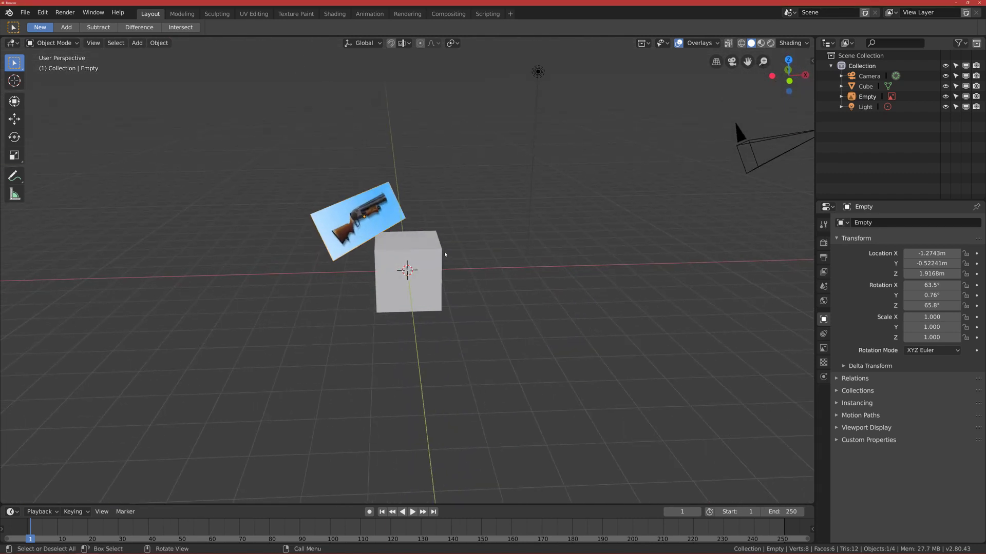
pyautogui.press('alt')
pyautogui.hotkey('alt', 'r')
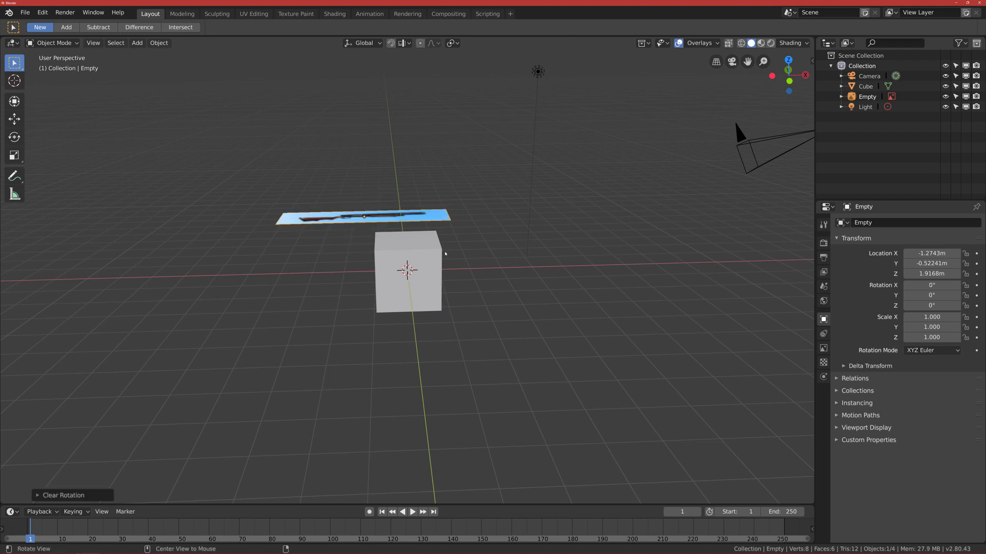
# Switch to top orthographic view and select the shotgun reference image Empty
pyautogui.scroll(-1, 424, 264)
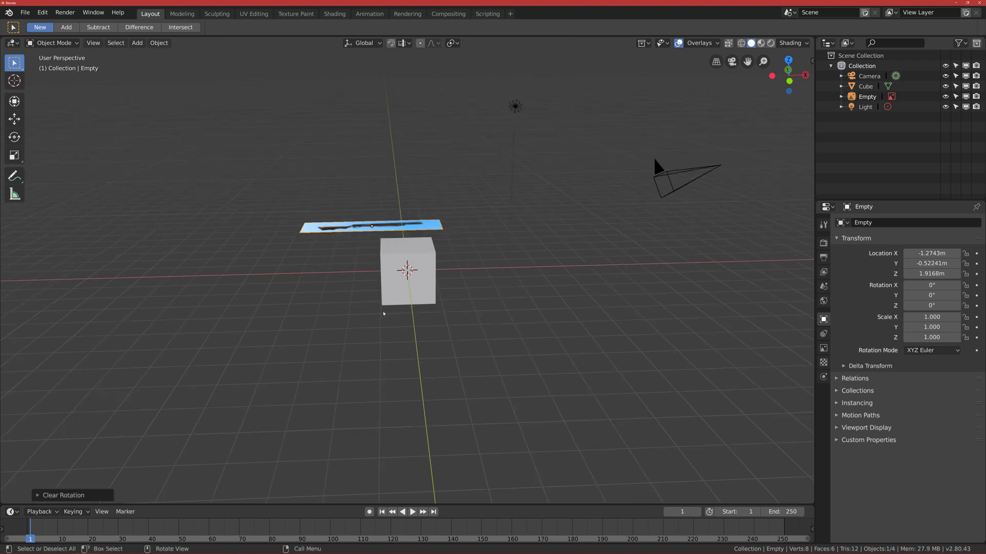
pyautogui.press('KP_7')
pyautogui.scroll(3, 360, 320)
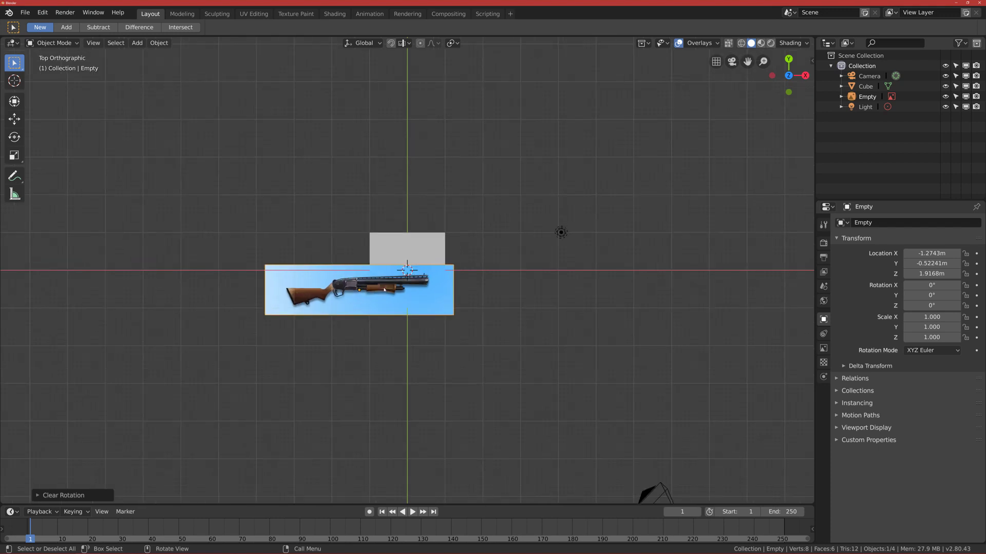
pyautogui.scroll(-1, 350, 328)
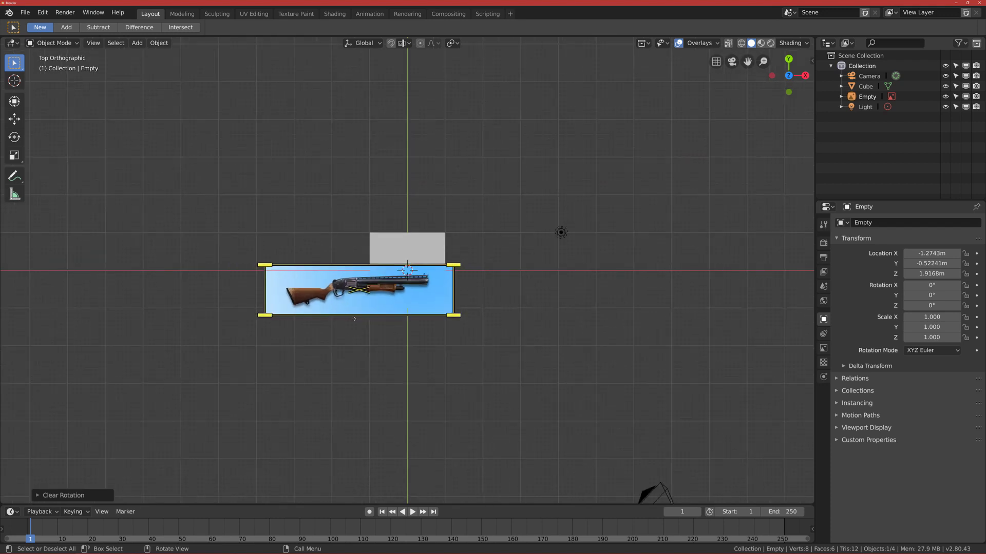
pyautogui.press('s')
pyautogui.press('Escape')
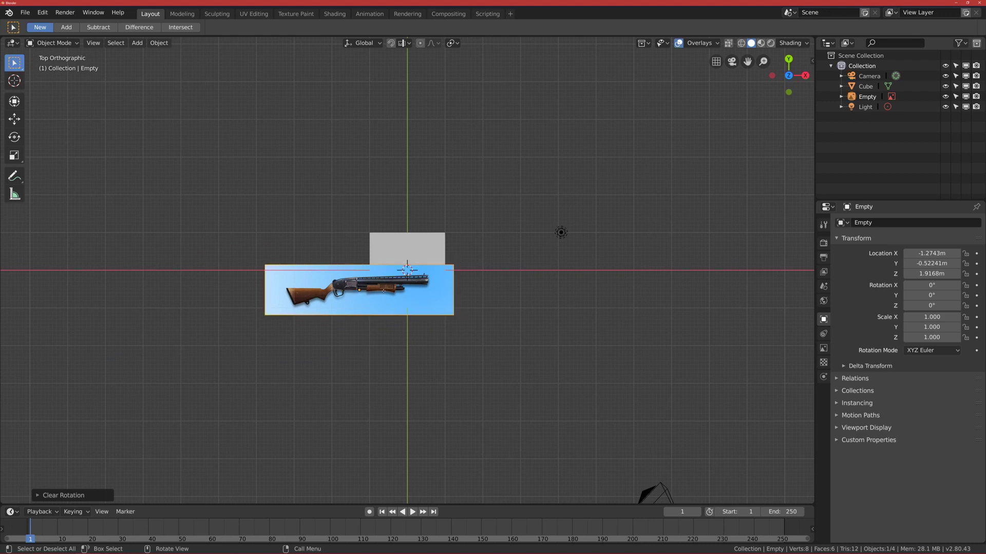
pyautogui.click(377, 309)
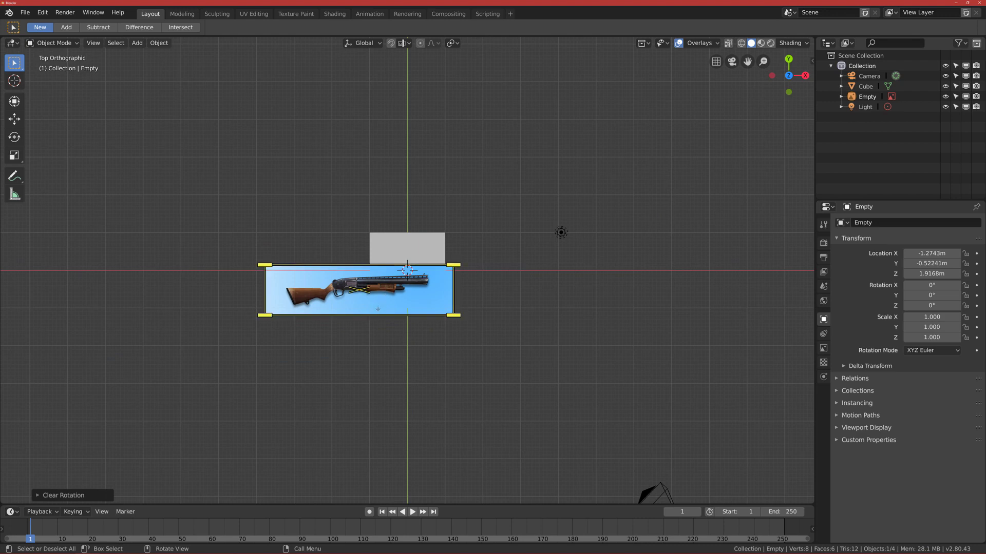
pyautogui.scroll(-1, 374, 316)
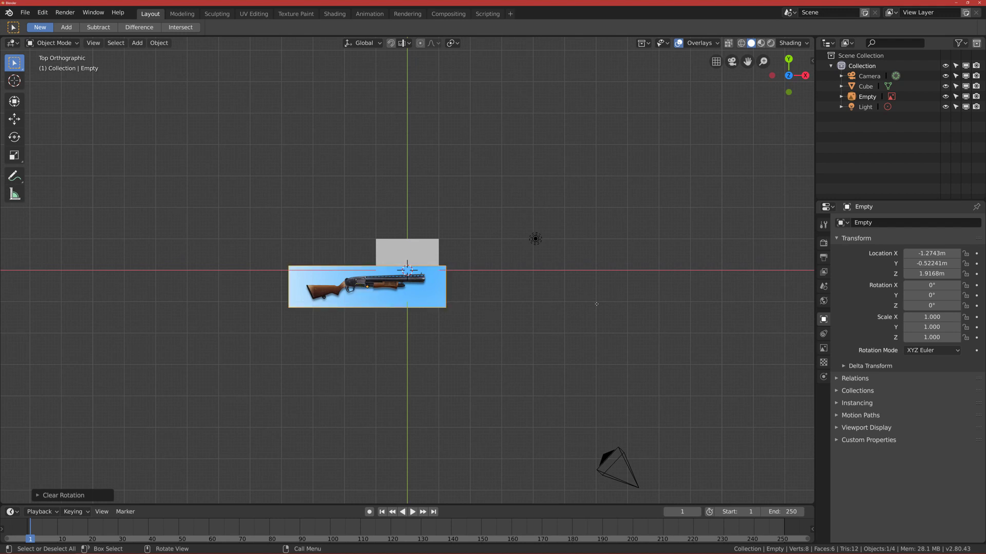
pyautogui.scroll(-1, 591, 303)
pyautogui.scroll(2, 555, 298)
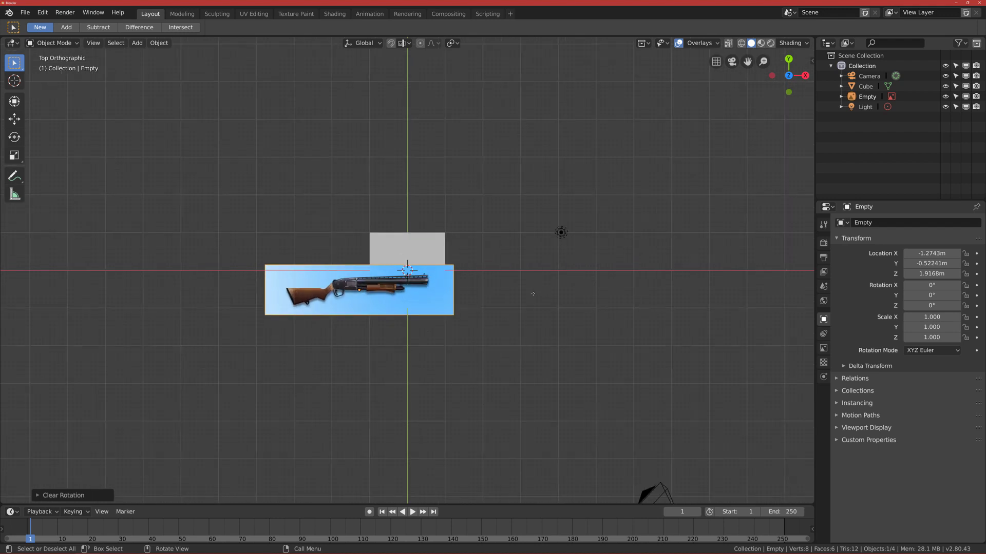
# Reset the reference image's location, switch to front view and rotate it 90° on X
pyautogui.hotkey('alt', 'g')
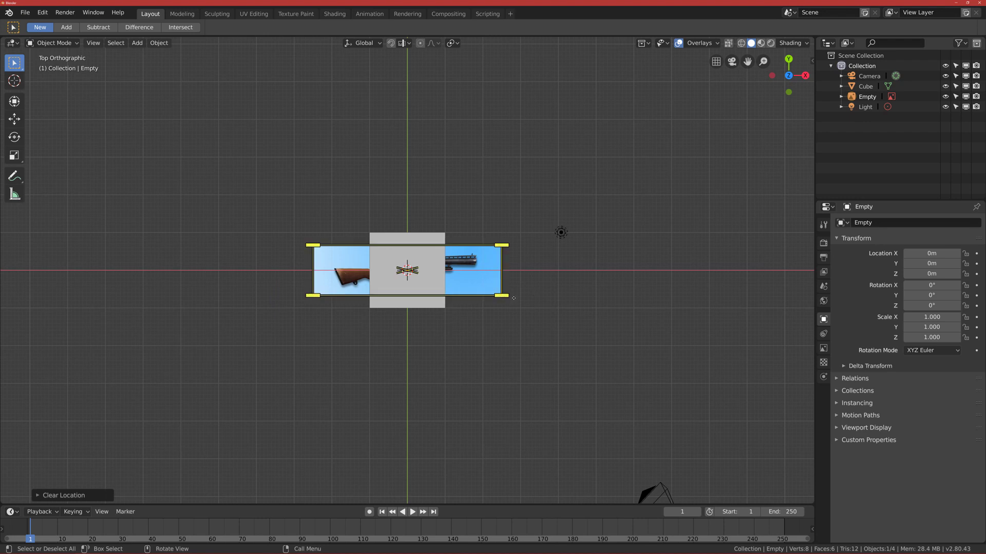
pyautogui.scroll(1, 498, 314)
pyautogui.scroll(1, 498, 315)
pyautogui.scroll(-4, 411, 277)
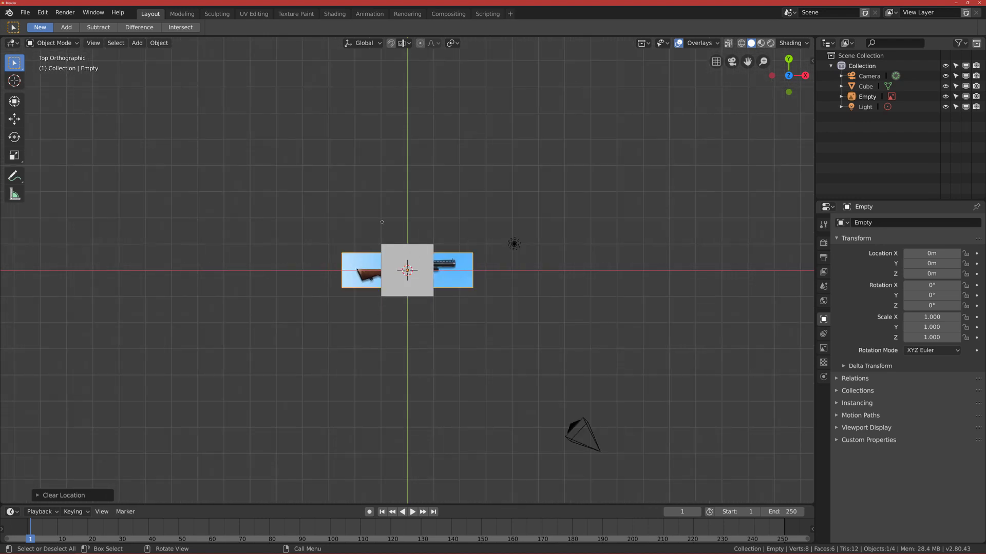
pyautogui.press('KP_1')
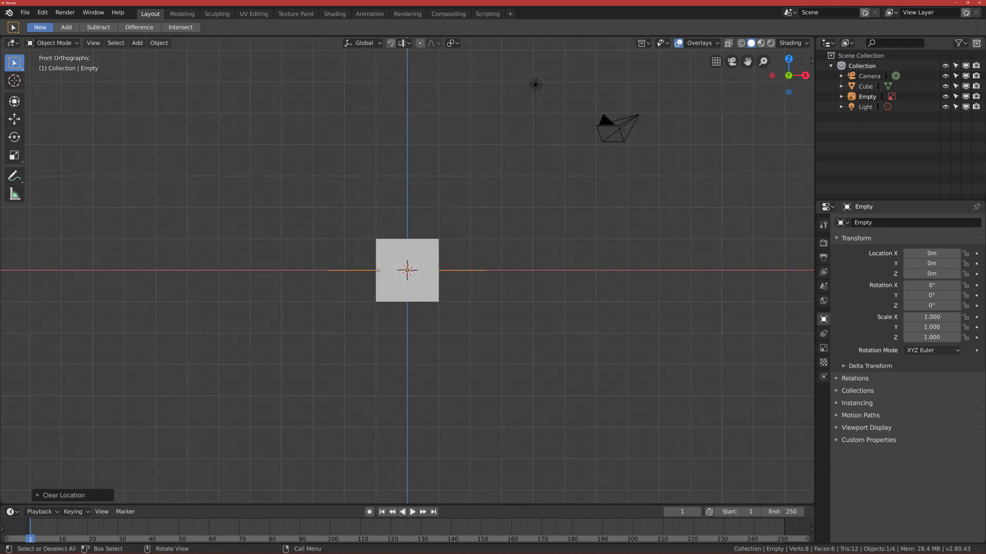
pyautogui.write('rx90')
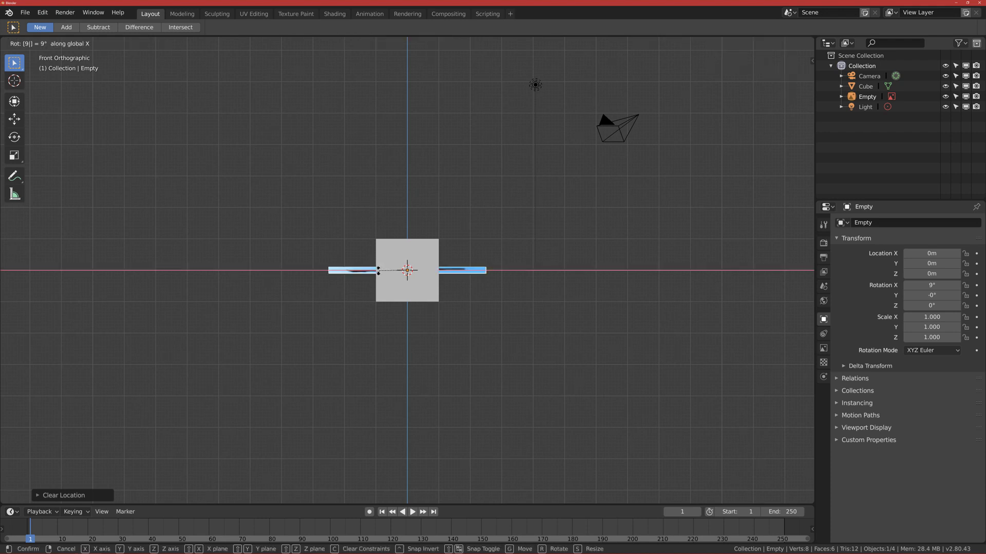
pyautogui.press('Return')
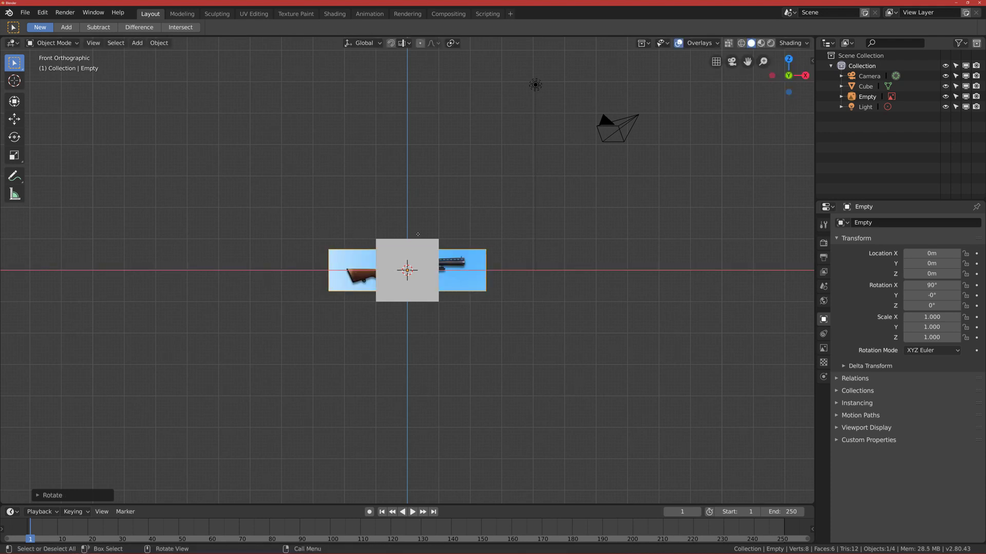
# Scale the reference image to 3.3 and recentre the view on it
pyautogui.press('s')
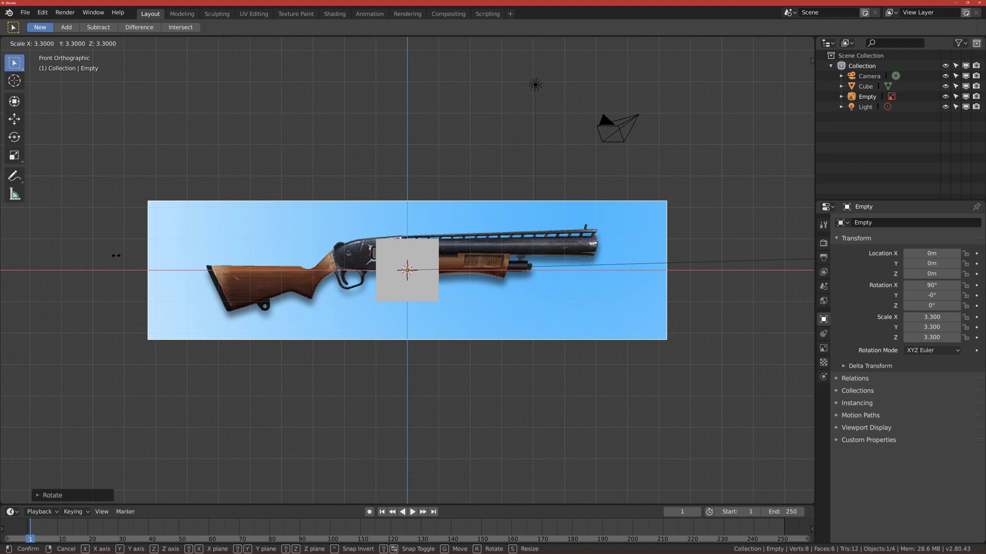
pyautogui.click(116, 256)
pyautogui.scroll(1, 517, 214)
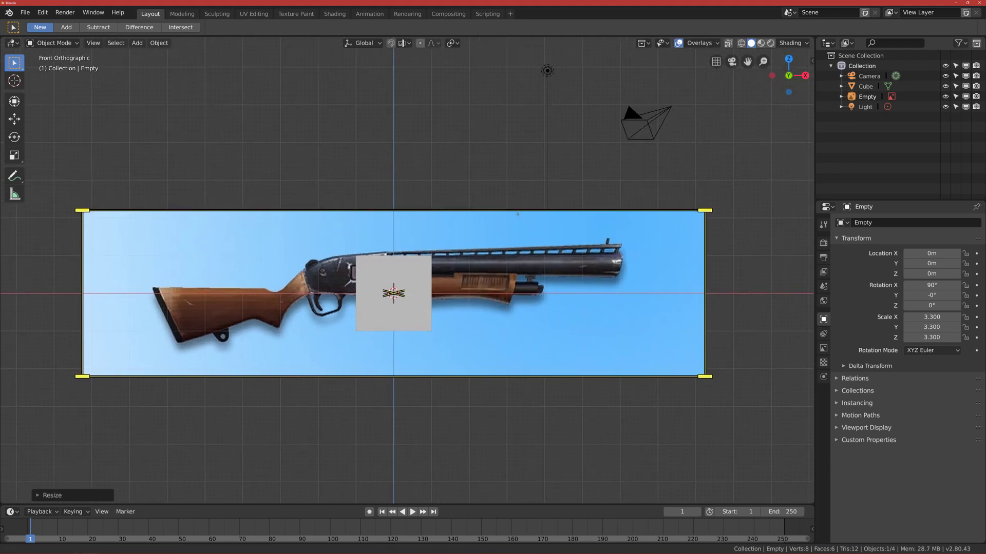
pyautogui.keyDown('shift'); pyautogui.moveTo(517, 214); pyautogui.dragTo(504, 235, button='middle'); pyautogui.keyUp('shift')
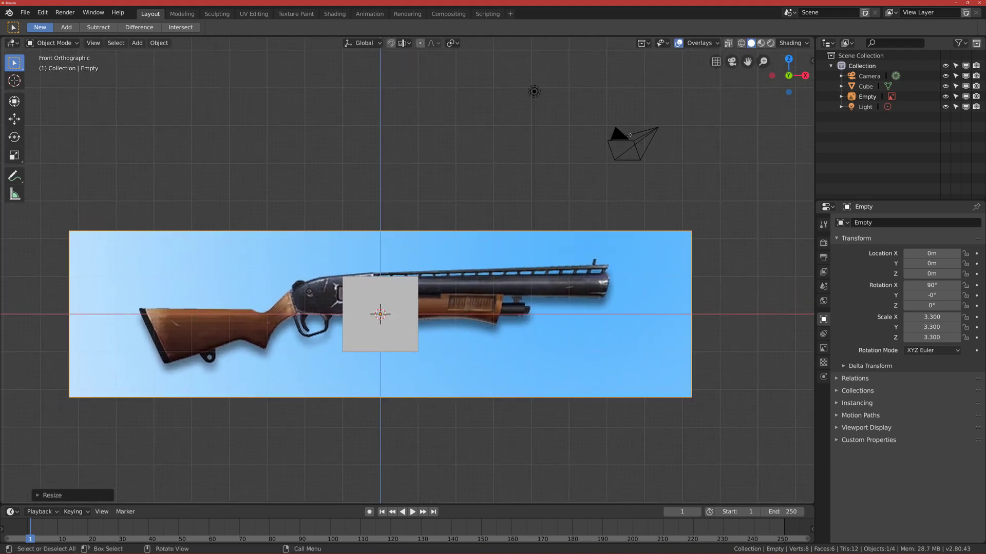
pyautogui.click(630, 135)
# Delete the camera and the light, then select the cube
pyautogui.press('x')
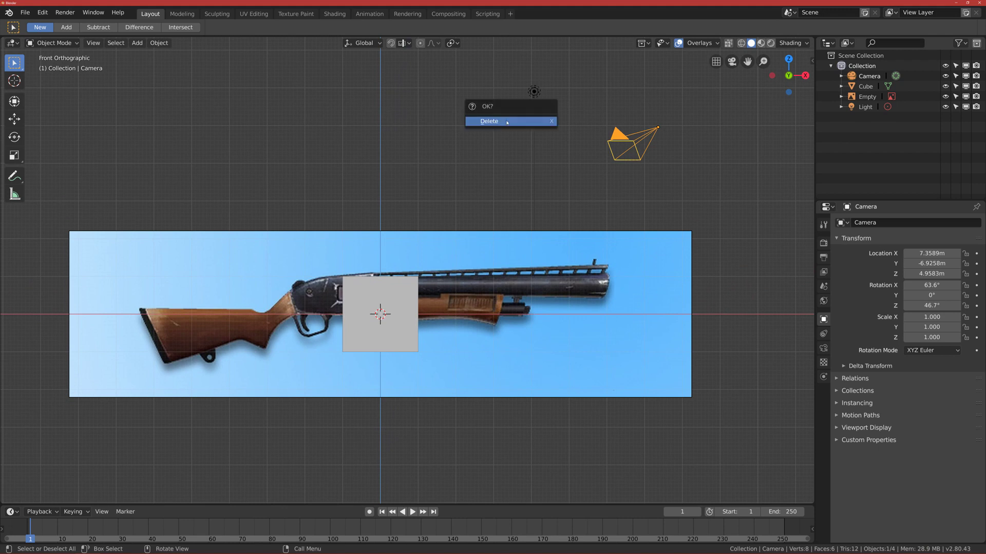
pyautogui.click(503, 121)
pyautogui.click(534, 91)
pyautogui.press('x')
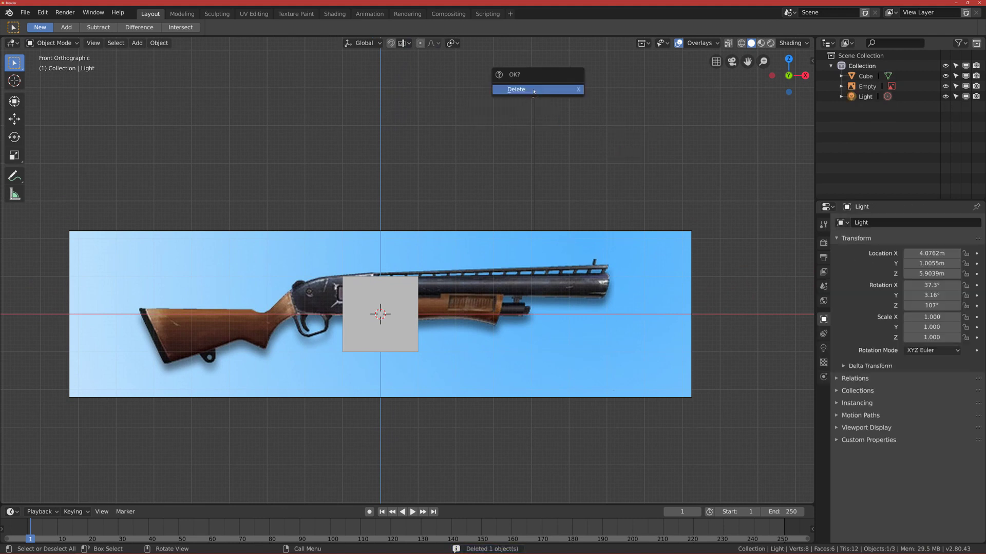
pyautogui.click(526, 94)
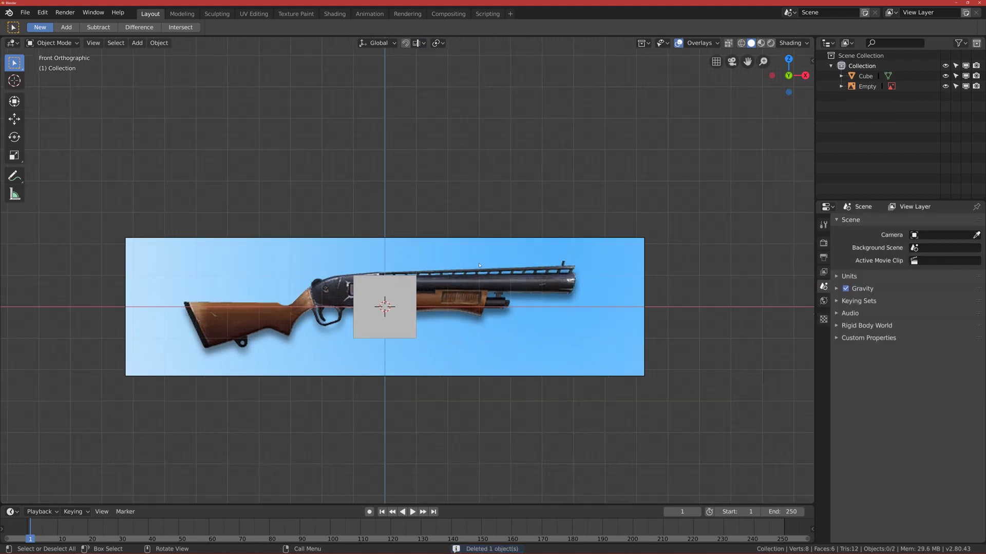
pyautogui.click(400, 299)
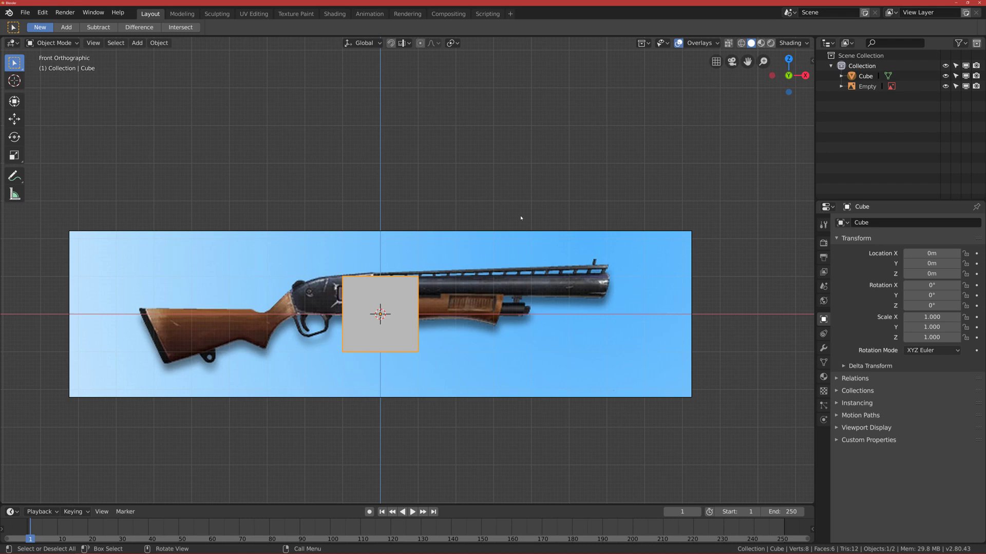
pyautogui.scroll(-1, 379, 310)
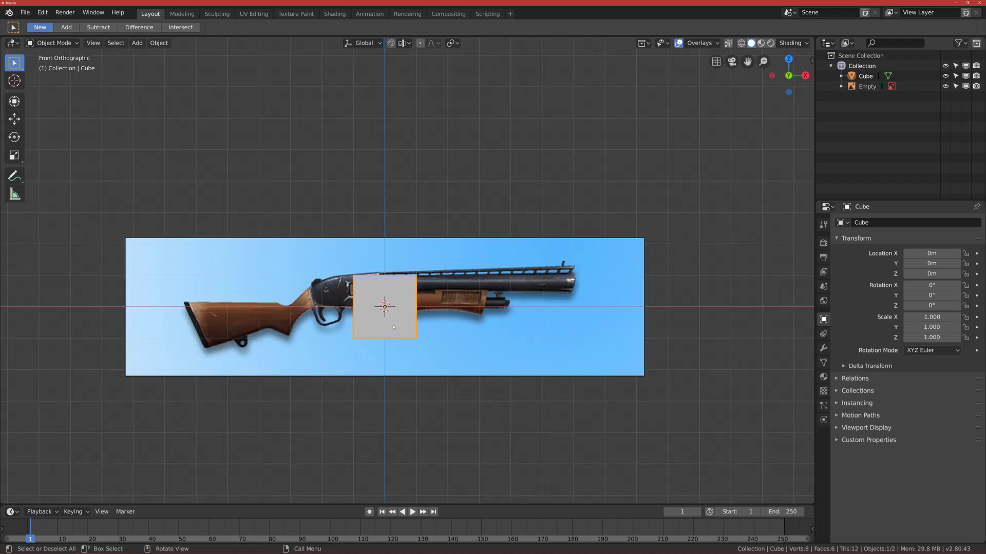
# Put the cube into Edit Mode, deselect all vertices and switch to see-through X-ray shading
pyautogui.hotkey('ctrl', 'Tab')
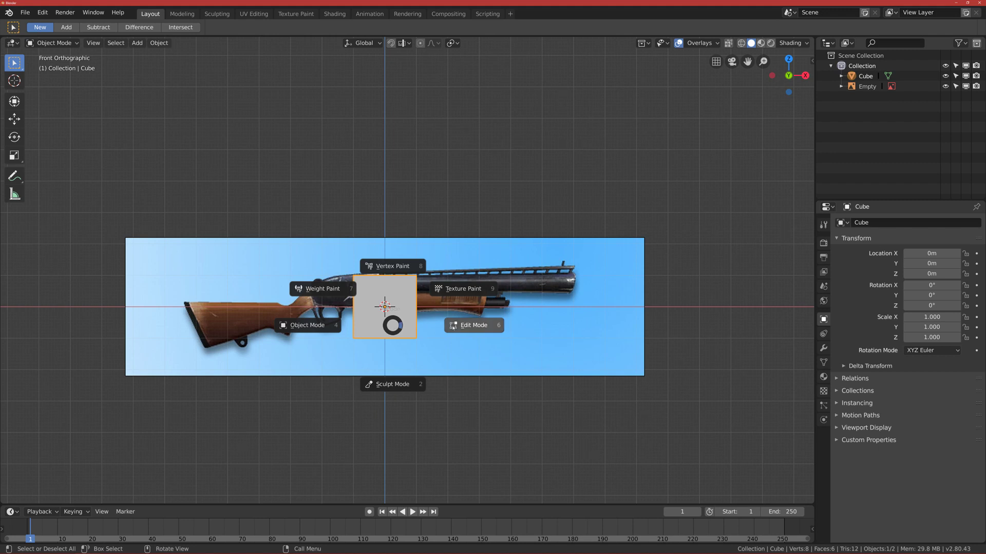
pyautogui.click(463, 326)
pyautogui.hotkey('alt', 'a')
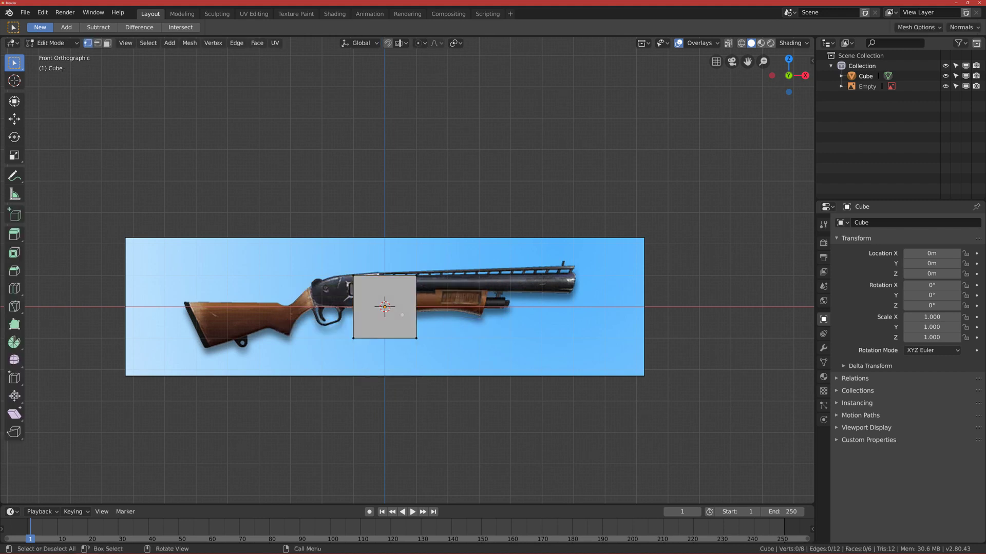
pyautogui.scroll(2, 458, 289)
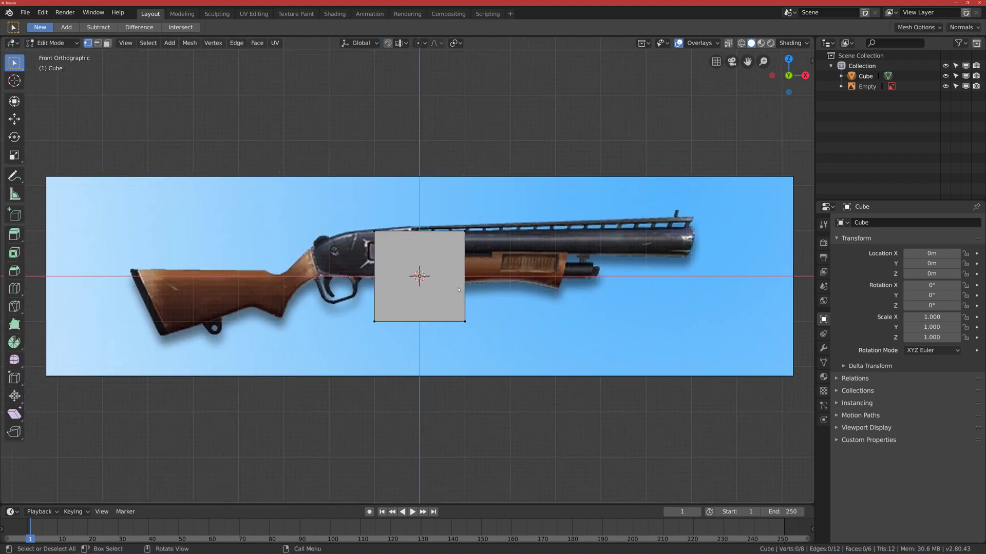
pyautogui.press('z')
pyautogui.click(397, 285)
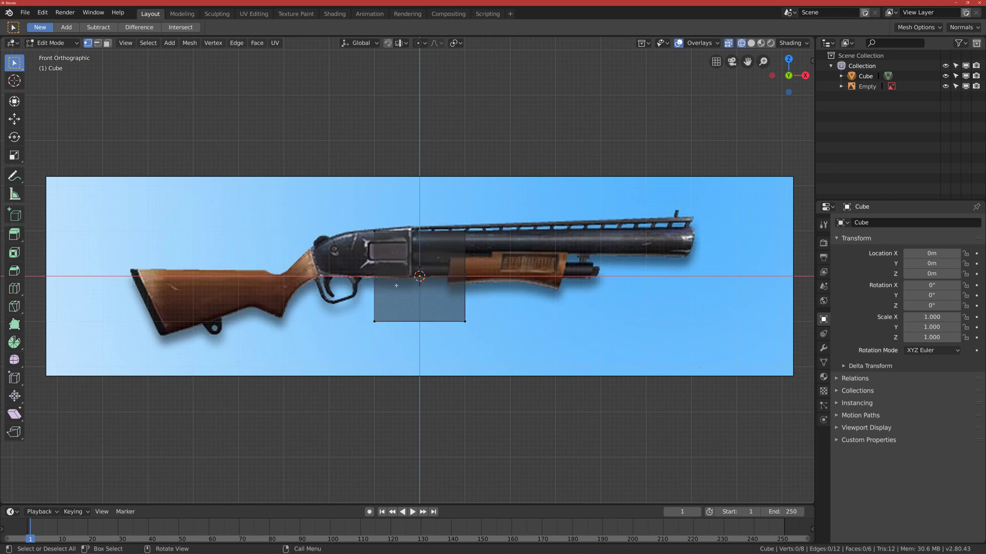
# Return to front view, box-select the cube's left-edge vertices, then deselect everything
pyautogui.moveTo(356, 262); pyautogui.dragTo(363, 289, button='middle')
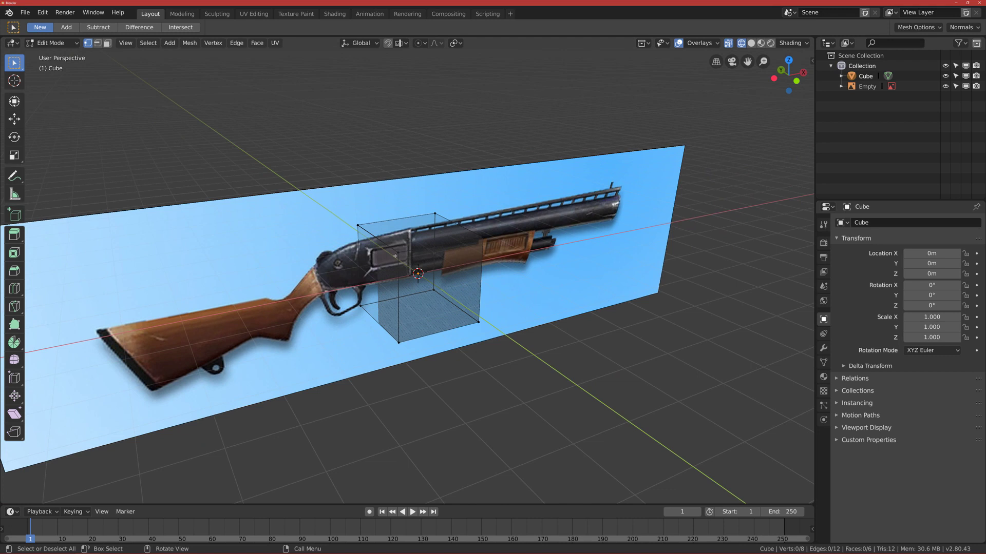
pyautogui.click(381, 280)
pyautogui.moveTo(381, 279); pyautogui.dragTo(389, 321, button='middle')
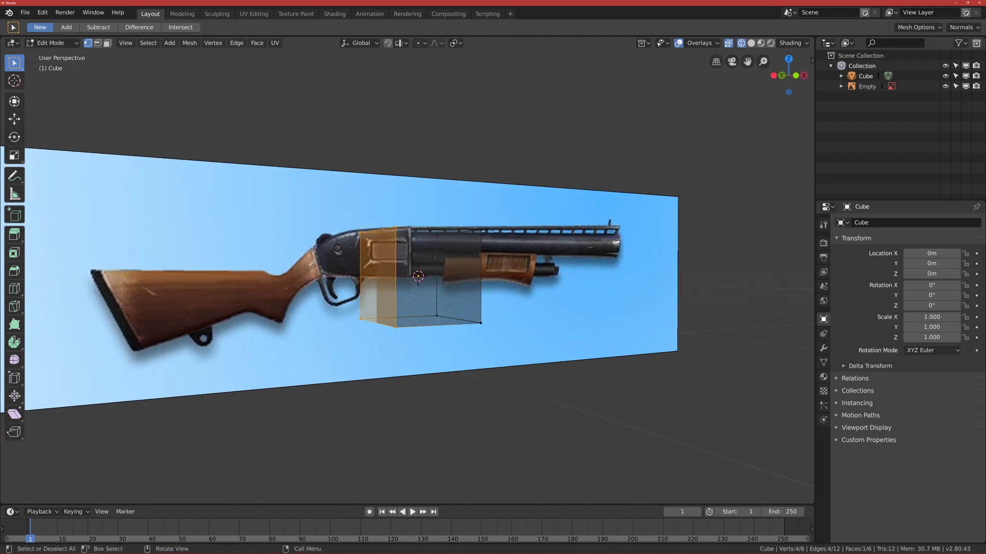
pyautogui.press('KP_1')
pyautogui.press('b')
pyautogui.moveTo(340, 228); pyautogui.dragTo(385, 325)
pyautogui.hotkey('alt', 'a')
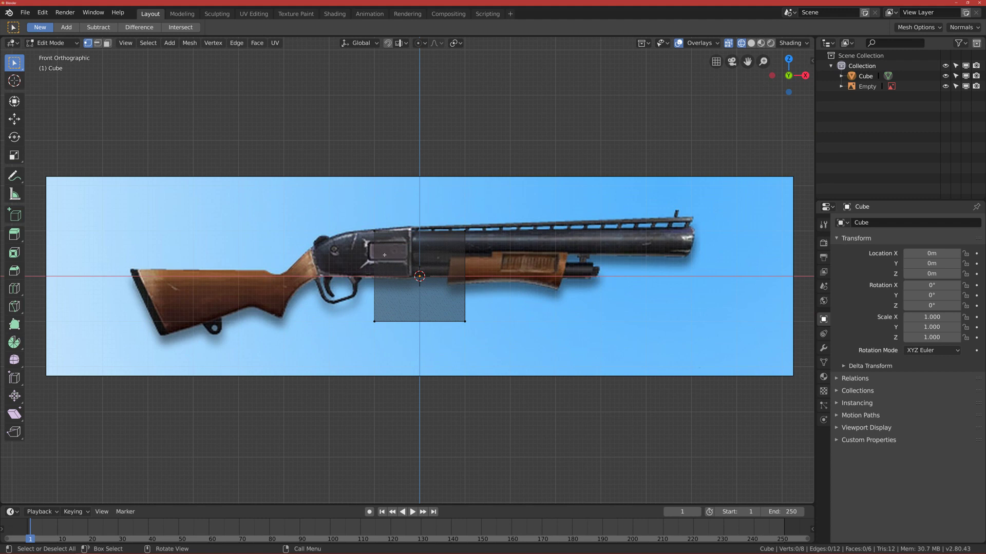
# In front view, set Box as the selection tool and box-select the cube's front face
pyautogui.moveTo(386, 255); pyautogui.dragTo(405, 278, button='middle')
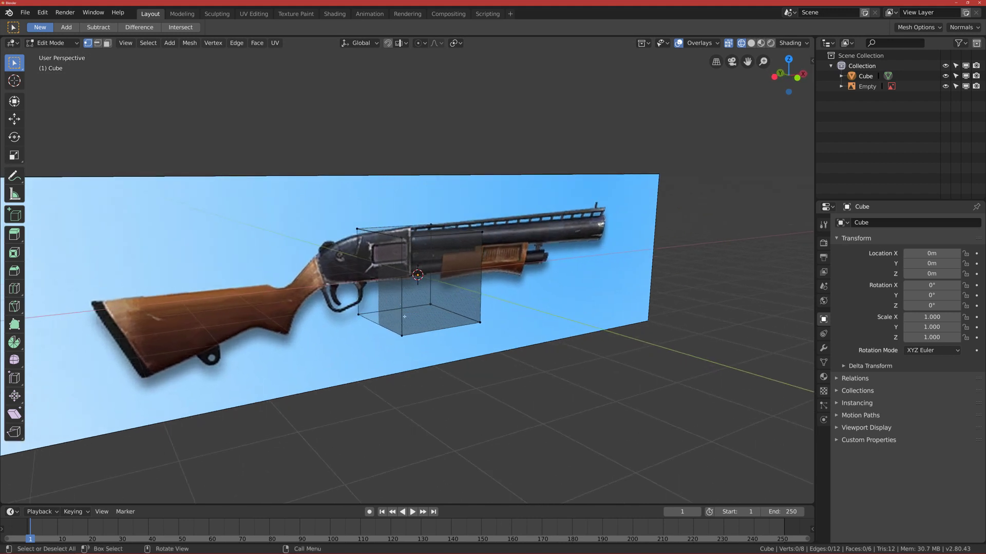
pyautogui.press('KP_1')
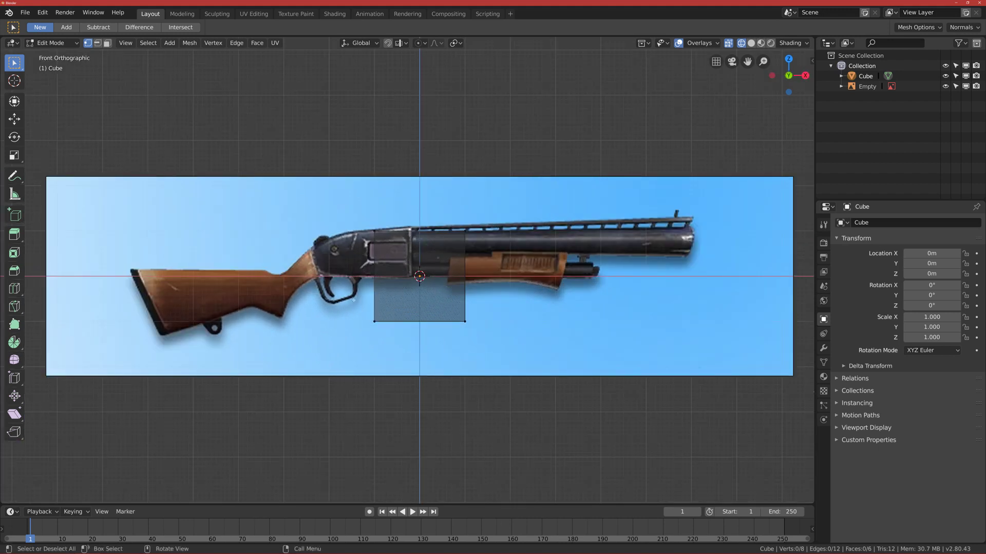
pyautogui.click(17, 67)
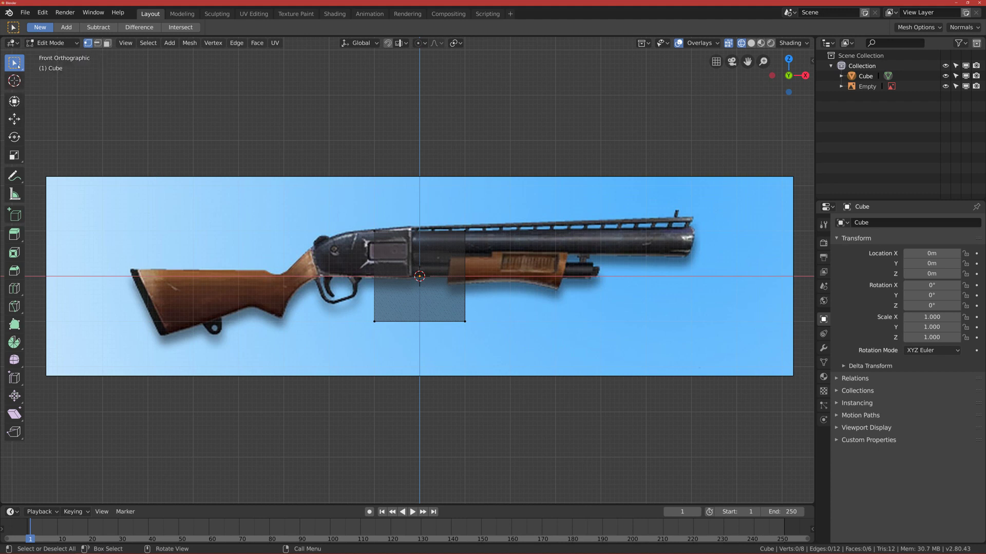
pyautogui.moveTo(18, 65)
pyautogui.mouseDown()
pyautogui.moveTo(32, 60)
pyautogui.moveTo(57, 89)
pyautogui.mouseUp()
pyautogui.moveTo(337, 193); pyautogui.dragTo(475, 334)
# Select the entire cube mesh and move it left over the shotgun's stock
pyautogui.scroll(-3, 406, 304)
pyautogui.scroll(1, 486, 307)
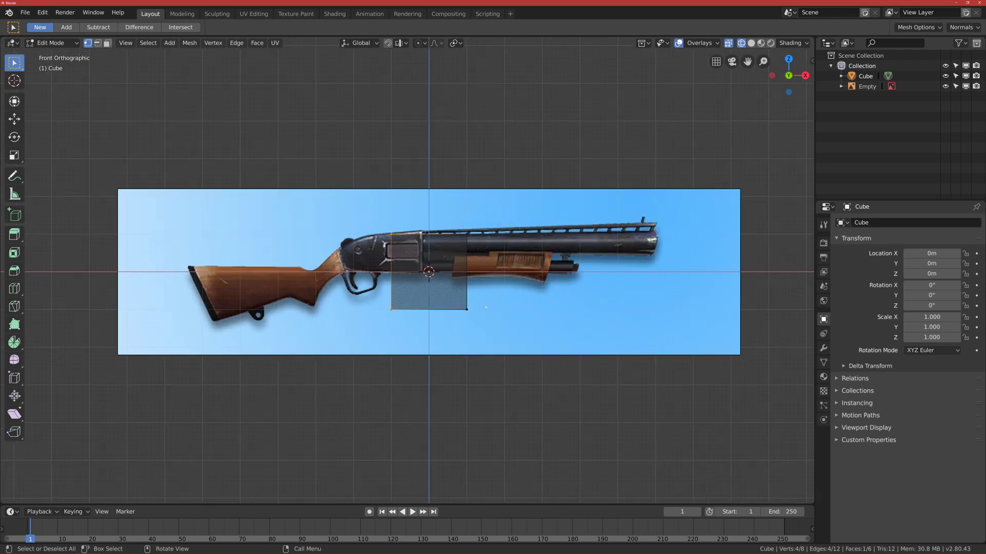
pyautogui.press('a')
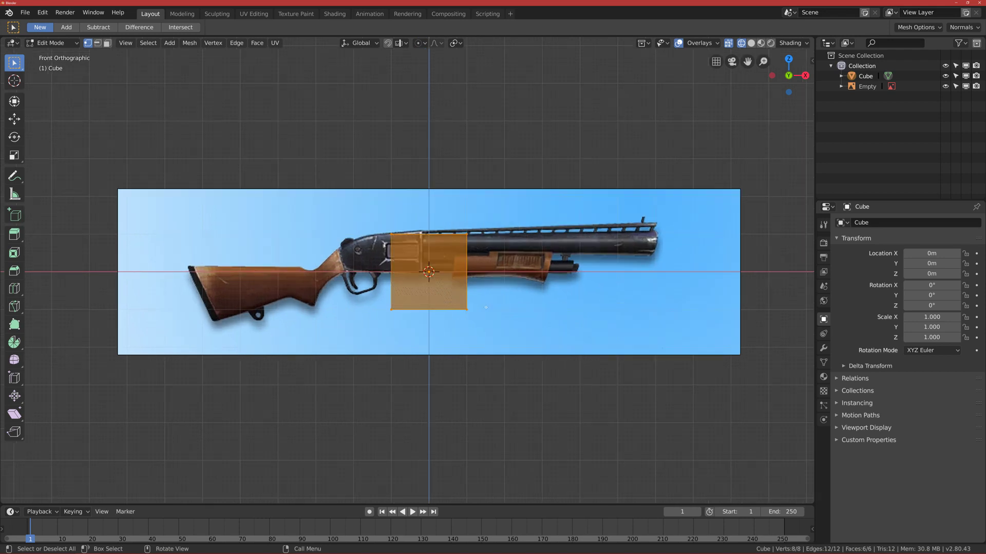
pyautogui.press('g')
pyautogui.click(275, 327)
pyautogui.scroll(3, 247, 308)
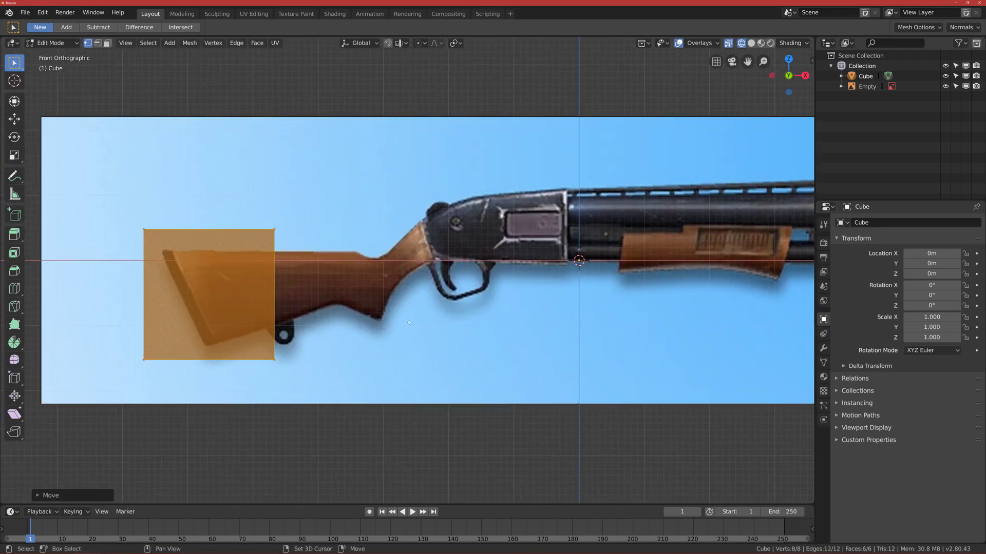
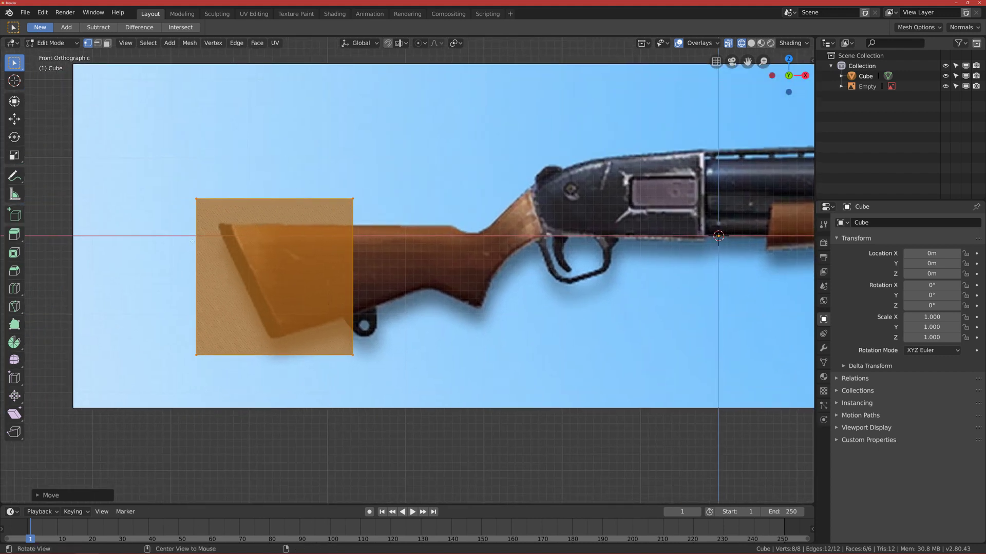
# Deselect everything and box-select the cube's left face in Front Orthographic view
pyautogui.click(190, 190)
pyautogui.moveTo(180, 182); pyautogui.dragTo(219, 391)
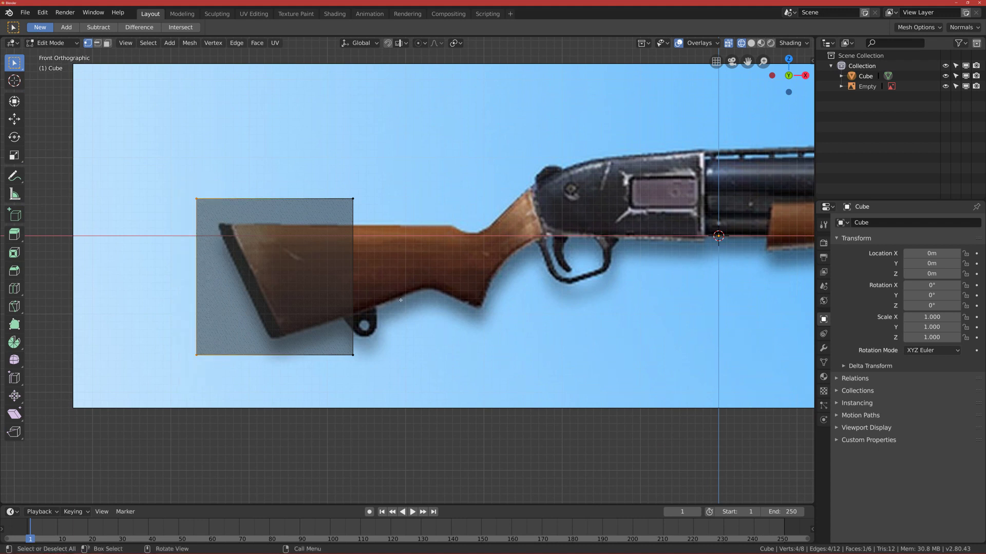
# Shrink the left face and slide it onto the stock's butt plate
pyautogui.press('s')
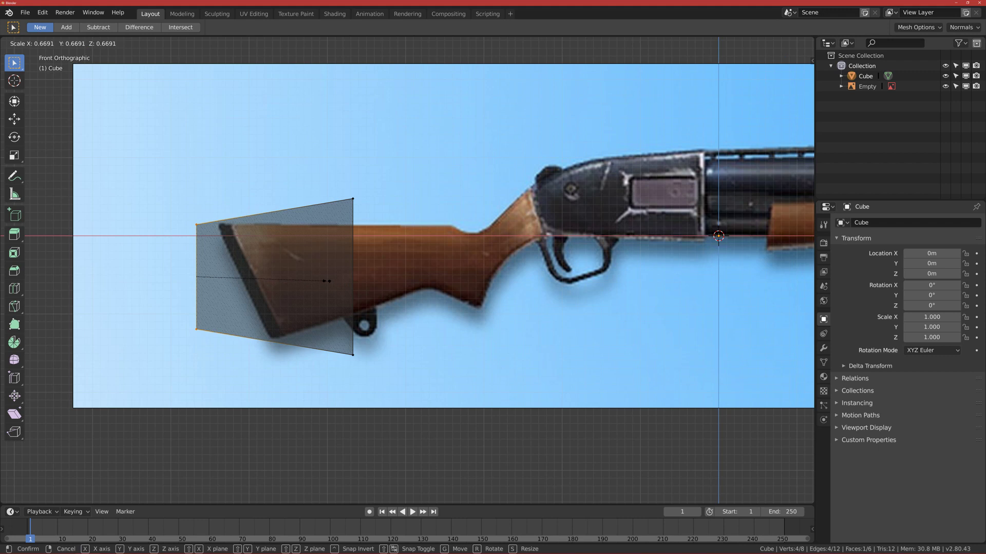
pyautogui.click(327, 281)
pyautogui.press('g')
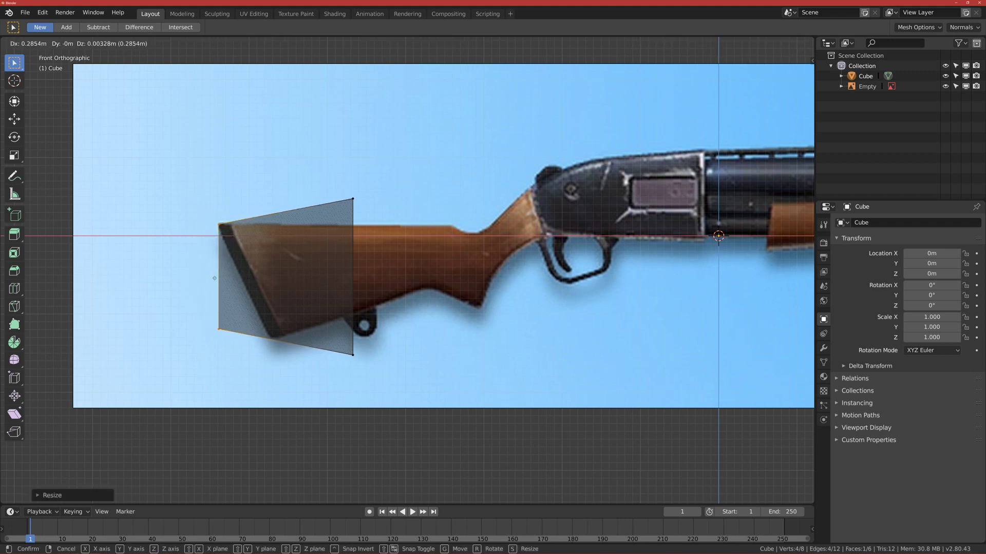
pyautogui.click(215, 278)
# Move the top-left vertices onto the butt plate's top corner
pyautogui.moveTo(205, 210); pyautogui.dragTo(226, 243)
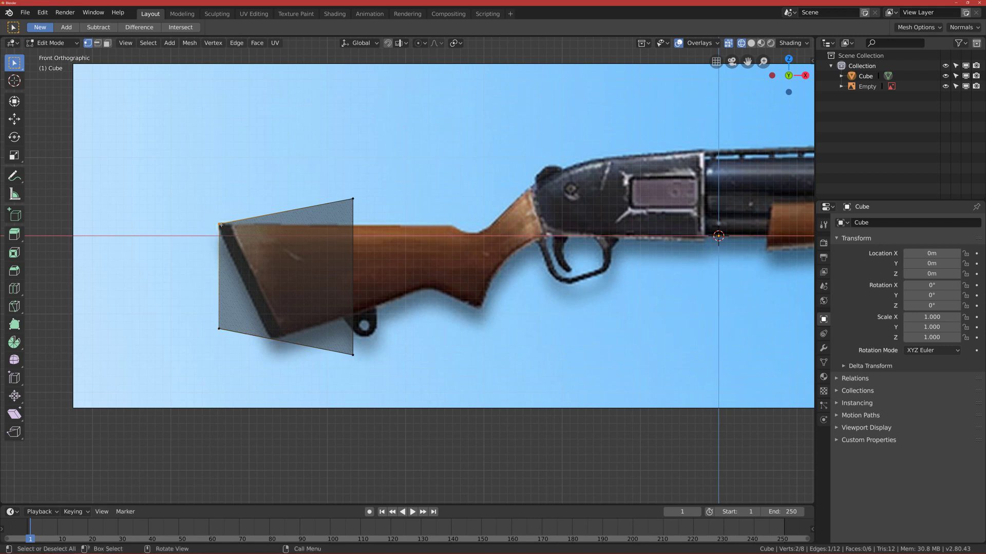
pyautogui.press('g')
pyautogui.scroll(3, 231, 326)
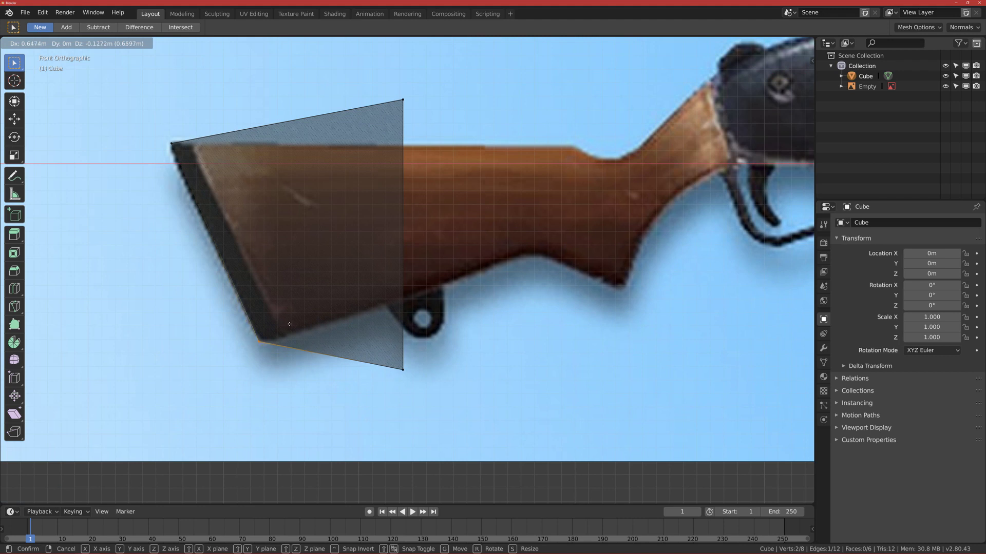
pyautogui.click(290, 323)
pyautogui.click(172, 144)
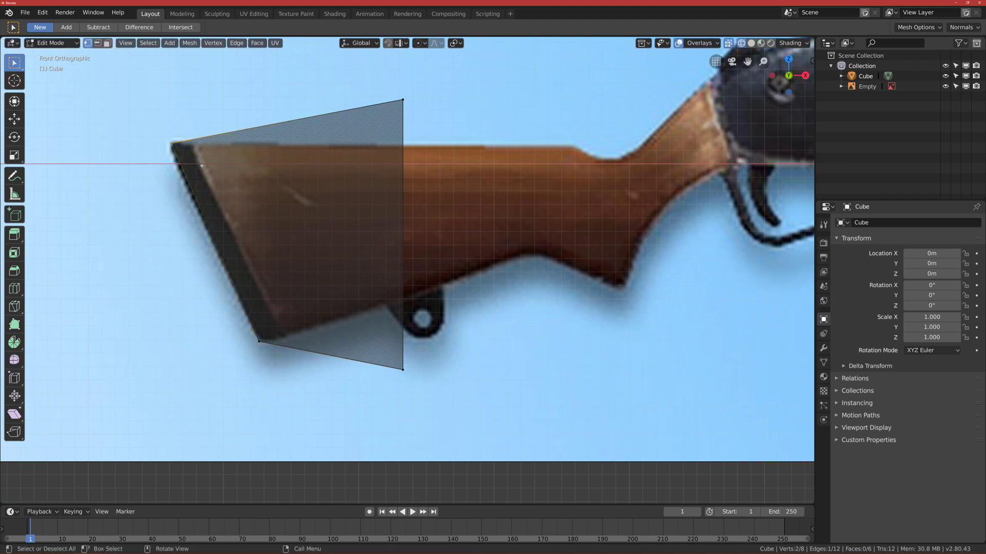
pyautogui.press('g')
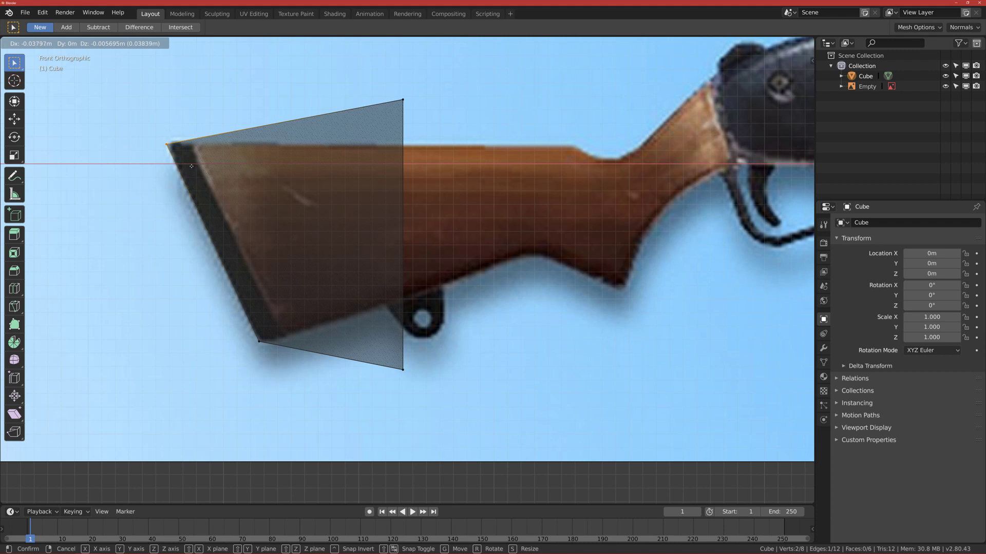
pyautogui.click(199, 169)
# Fit the right-end vertices along the stock's top edge and up to the grip's underside
pyautogui.moveTo(368, 83); pyautogui.dragTo(438, 137)
pyautogui.keyDown('shift'); pyautogui.moveTo(443, 211); pyautogui.dragTo(401, 234, button='middle'); pyautogui.keyUp('shift')
pyautogui.press('g')
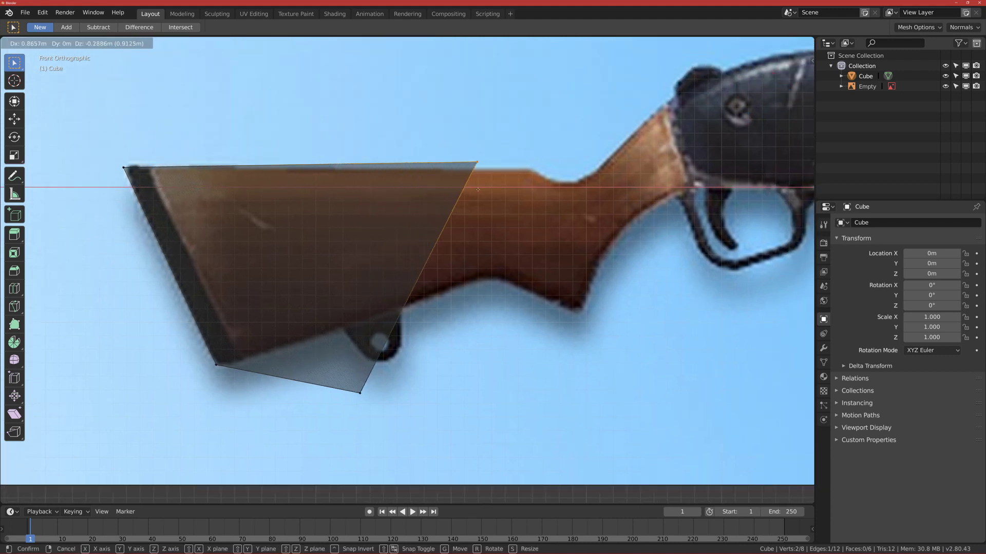
pyautogui.click(488, 194)
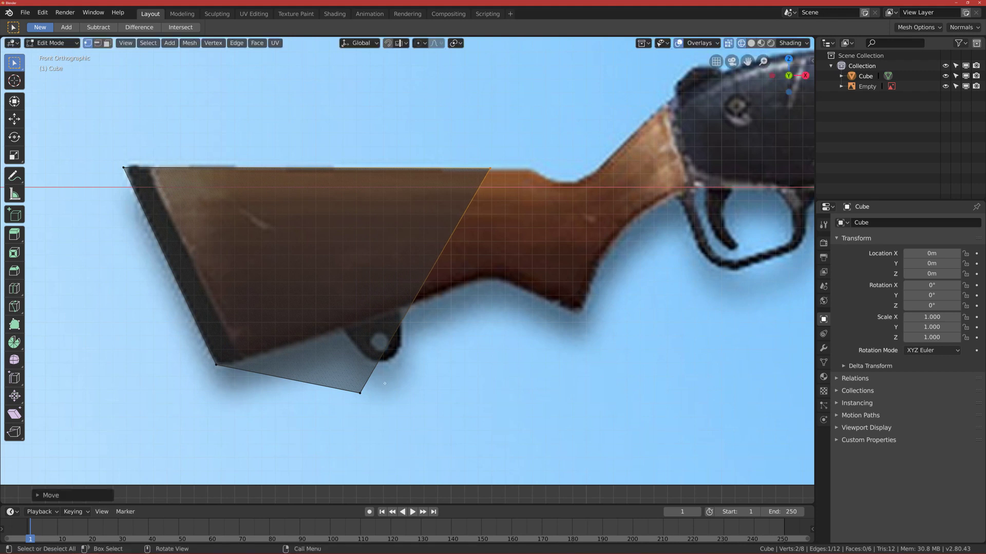
pyautogui.click(361, 392)
pyautogui.press('g')
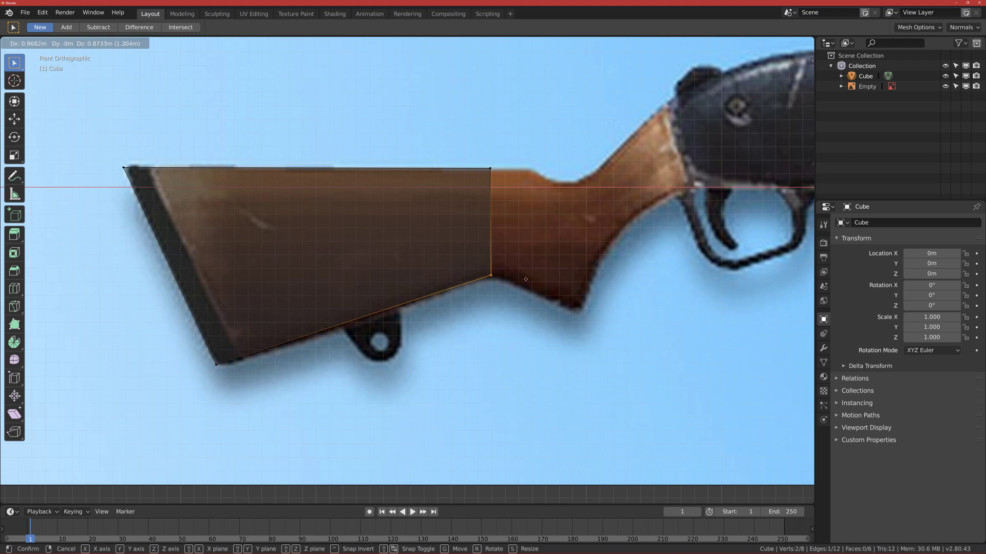
pyautogui.rightClick(525, 279)
pyautogui.press('g')
pyautogui.click(614, 169)
# Select the block's right end face and orbit to check the shape
pyautogui.scroll(-2, 614, 169)
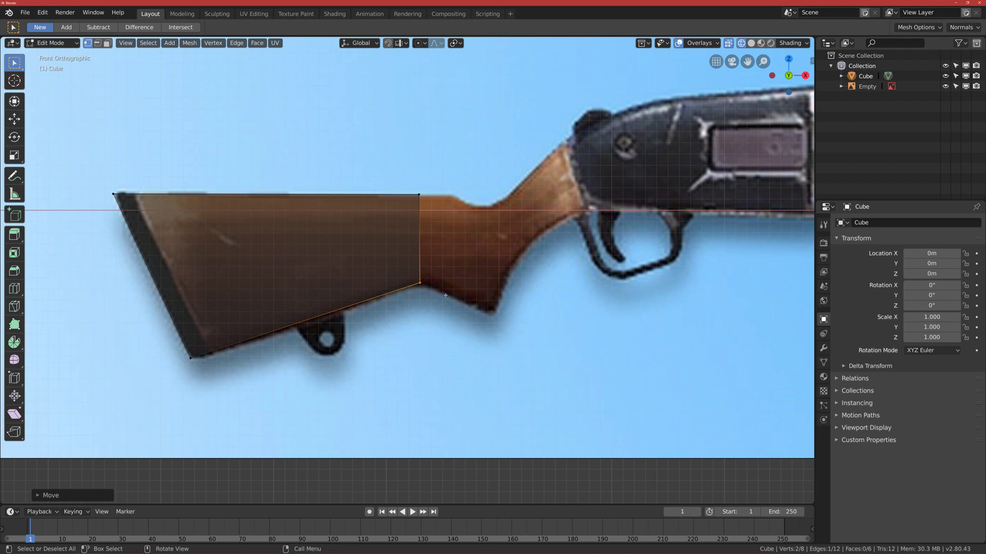
pyautogui.moveTo(401, 172); pyautogui.dragTo(436, 318)
pyautogui.scroll(3, 437, 318)
pyautogui.keyDown('shift'); pyautogui.moveTo(417, 232); pyautogui.dragTo(390, 241, button='middle'); pyautogui.keyUp('shift')
pyautogui.scroll(-1, 390, 240)
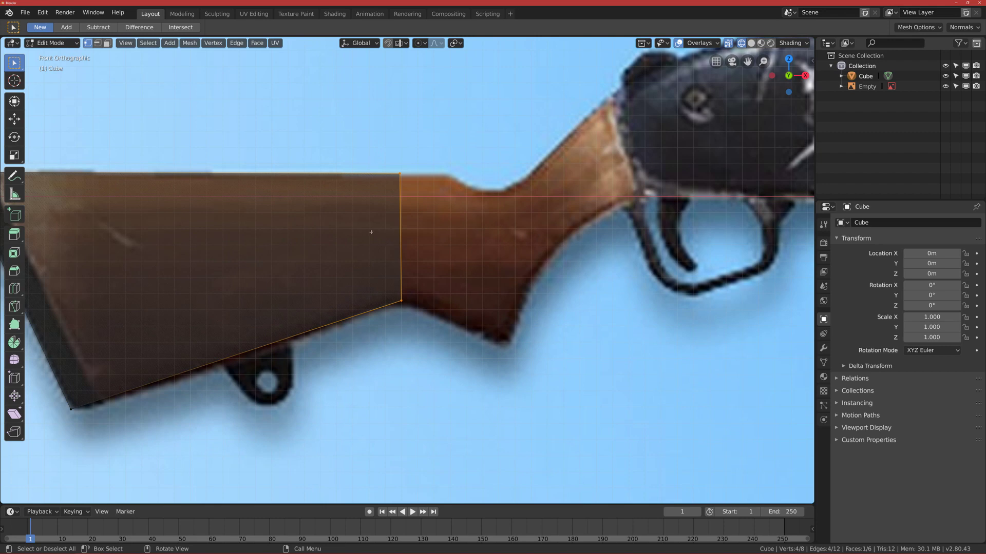
pyautogui.moveTo(373, 226); pyautogui.dragTo(361, 165, button='middle')
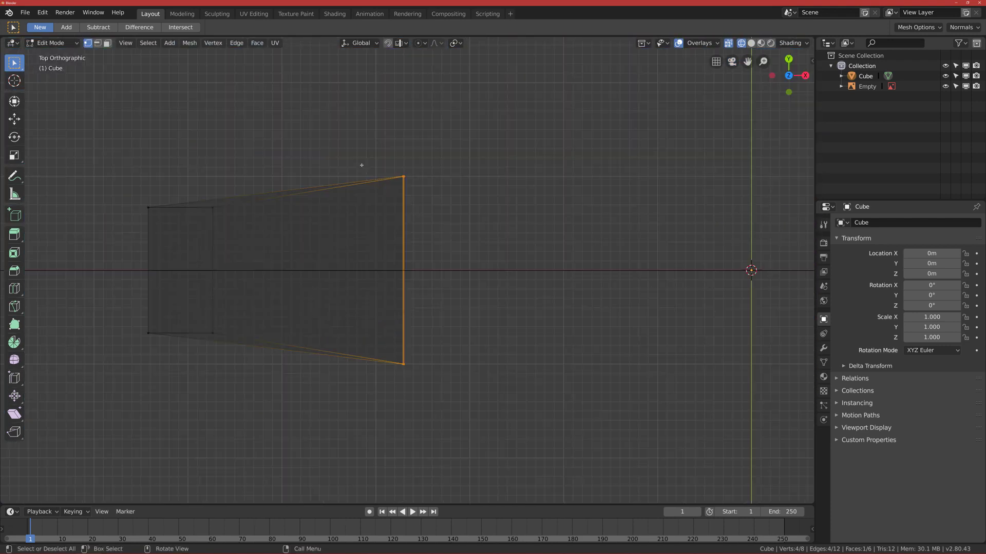
# Return to Front Orthographic view (numpad 1) and zoom and pan onto the stock mesh
pyautogui.scroll(-1, 338, 289)
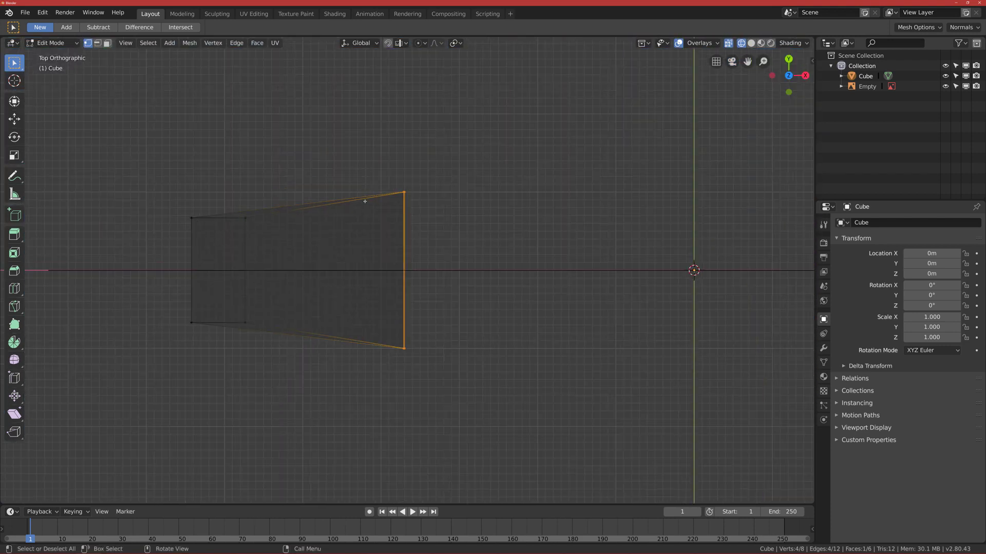
pyautogui.press('KP_1')
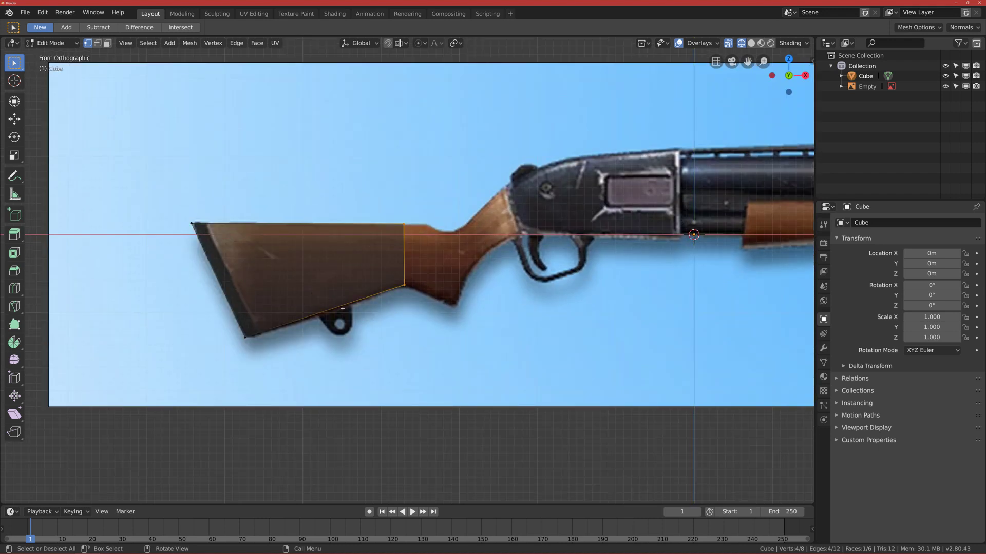
pyautogui.scroll(3, 411, 296)
pyautogui.keyDown('shift'); pyautogui.moveTo(434, 232); pyautogui.dragTo(396, 227, button='middle'); pyautogui.keyUp('shift')
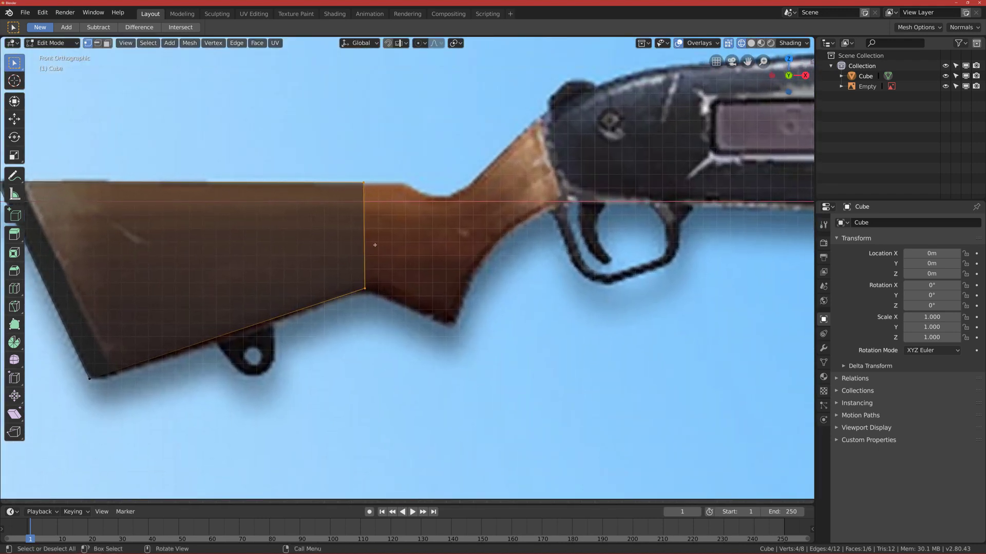
# Extrude the block's end face a short way toward the grip
pyautogui.press('e')
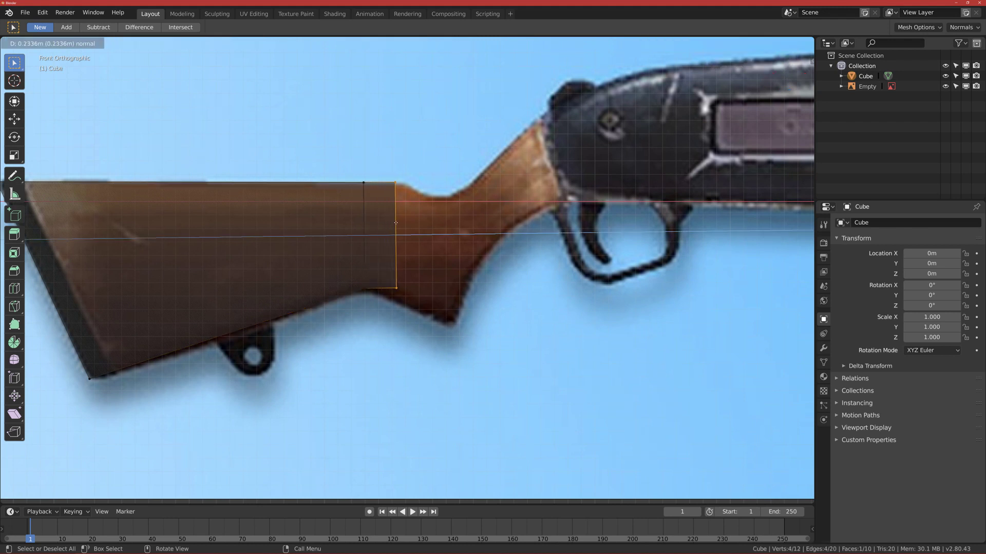
pyautogui.click(403, 224)
pyautogui.press('g')
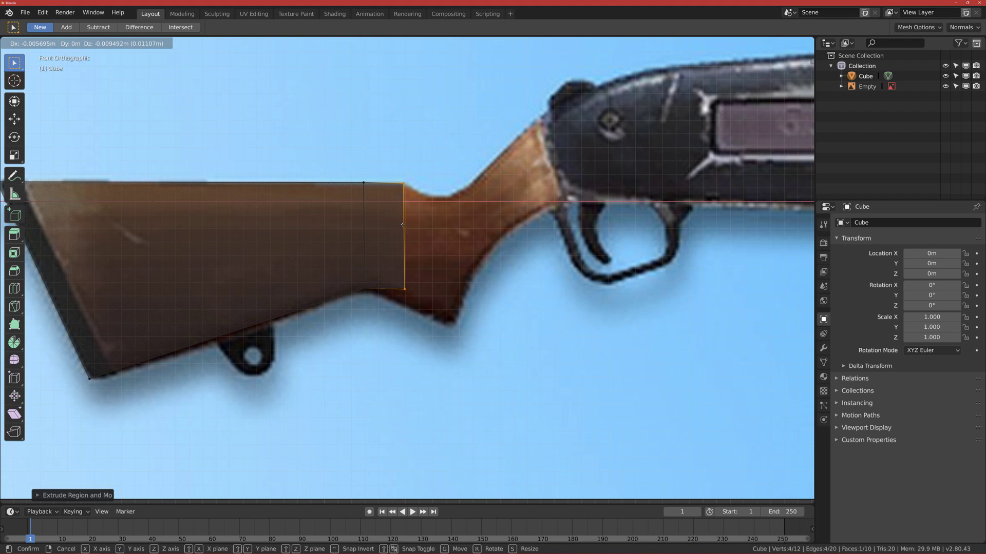
pyautogui.click(404, 225)
# Pull the new end's bottom vertices down along the grip, slanting the end, and select its edge
pyautogui.moveTo(384, 272); pyautogui.dragTo(421, 305)
pyautogui.press('g')
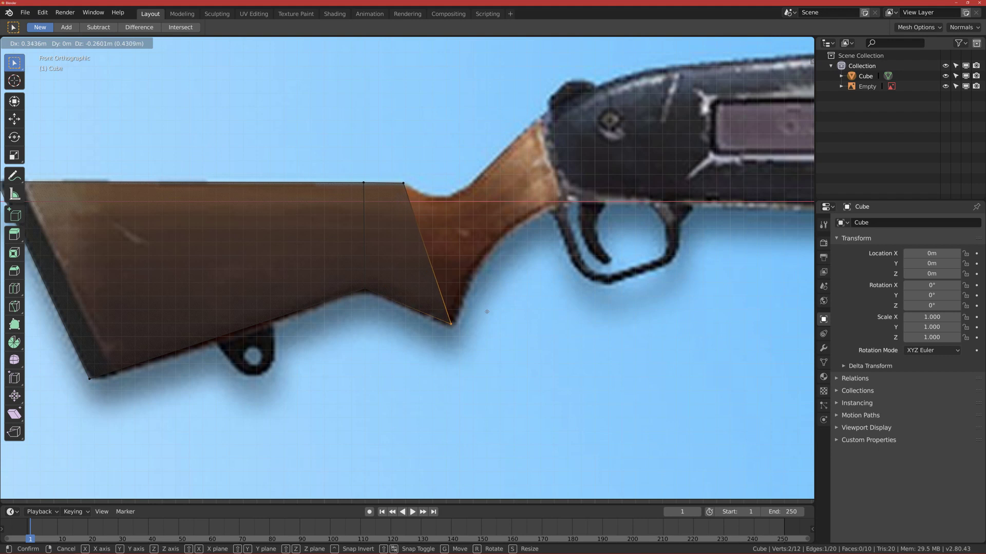
pyautogui.click(487, 312)
pyautogui.click(420, 215)
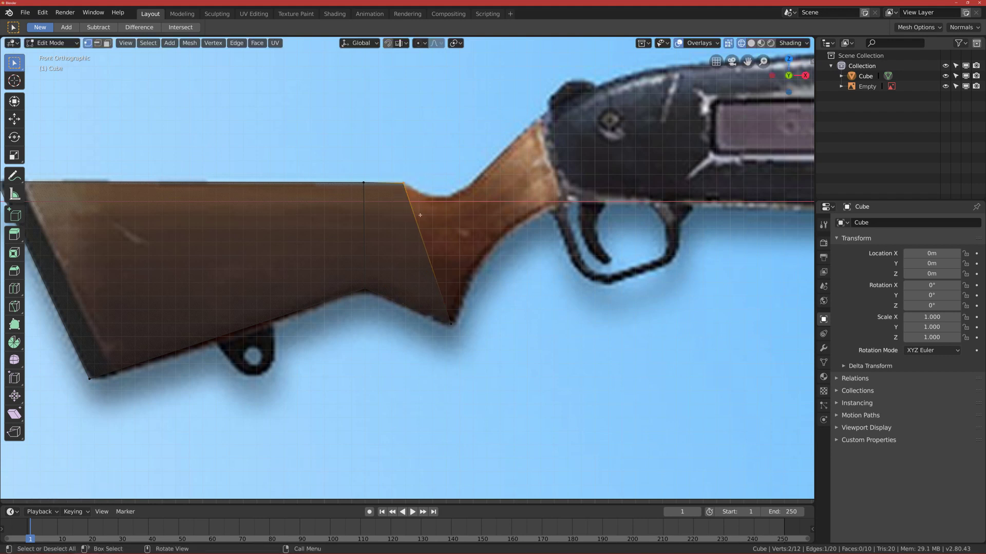
pyautogui.keyDown('shift'); pyautogui.moveTo(450, 246); pyautogui.dragTo(337, 253, button='middle'); pyautogui.keyUp('shift')
pyautogui.scroll(1, 337, 252)
pyautogui.hotkey('ctrl', 'z')
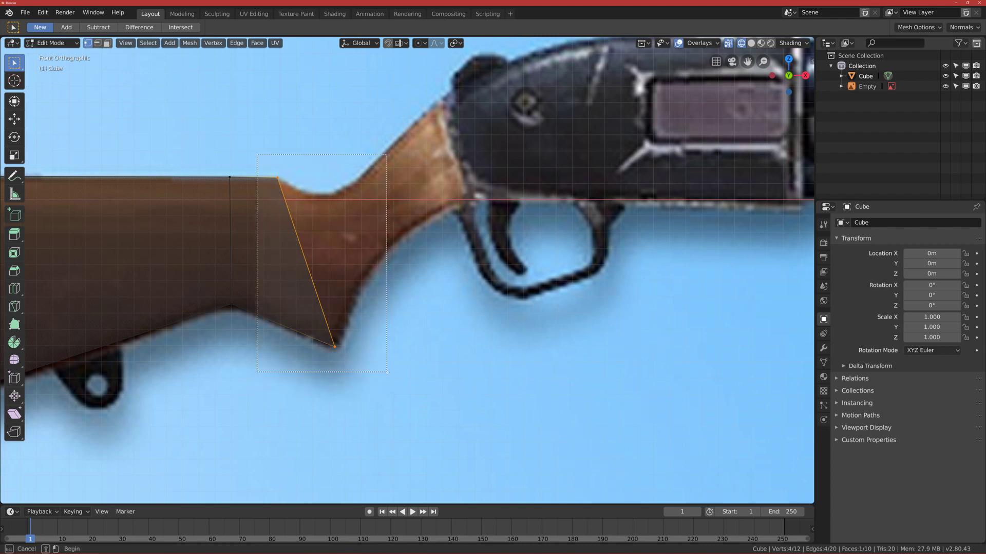
# Extrude the end edge into a new grip section, shrinking and positioning it slightly
pyautogui.press('e')
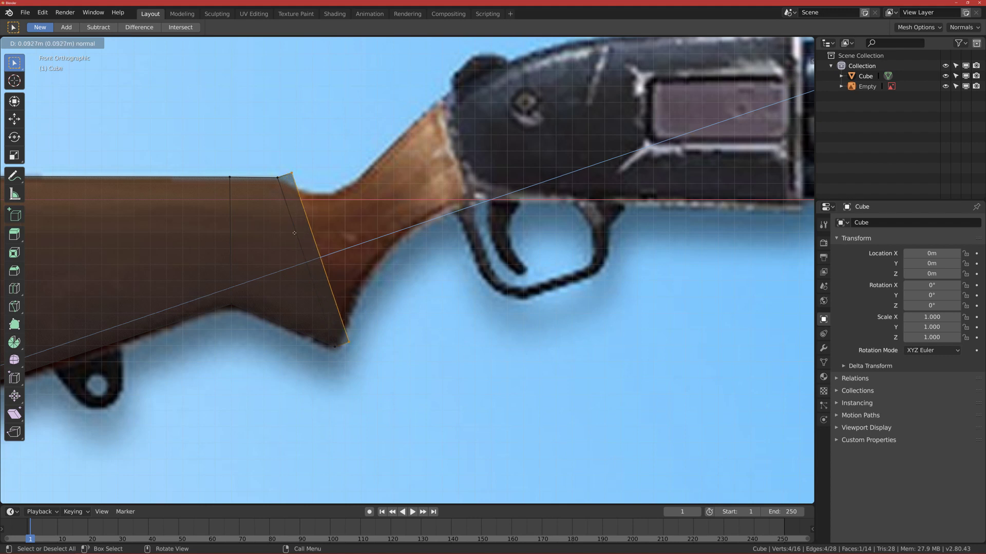
pyautogui.click(308, 269)
pyautogui.press('s')
pyautogui.press('Escape')
pyautogui.press('g')
pyautogui.click(400, 284)
pyautogui.press('s')
pyautogui.click(390, 281)
pyautogui.press('g')
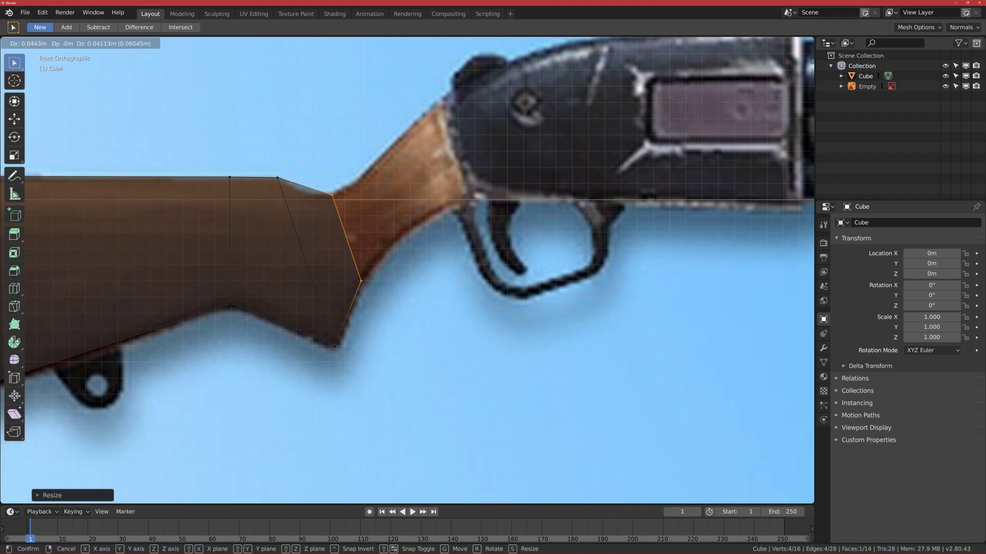
pyautogui.click(396, 272)
# Extrude another grip section, moving, rotating and shortening its end to follow the grip
pyautogui.press('e')
pyautogui.click(386, 224)
pyautogui.press('g')
pyautogui.click(379, 211)
pyautogui.press('r')
pyautogui.click(465, 228)
pyautogui.press('s')
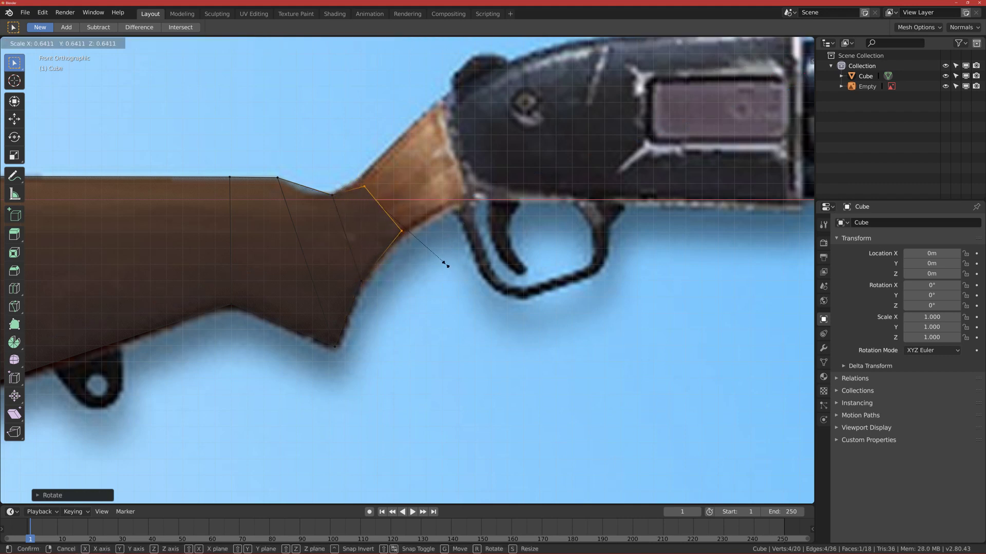
pyautogui.click(464, 264)
pyautogui.press('g')
pyautogui.click(462, 263)
pyautogui.keyDown('shift'); pyautogui.moveTo(462, 263); pyautogui.dragTo(364, 322, button='middle'); pyautogui.keyUp('shift')
pyautogui.scroll(-1, 307, 256)
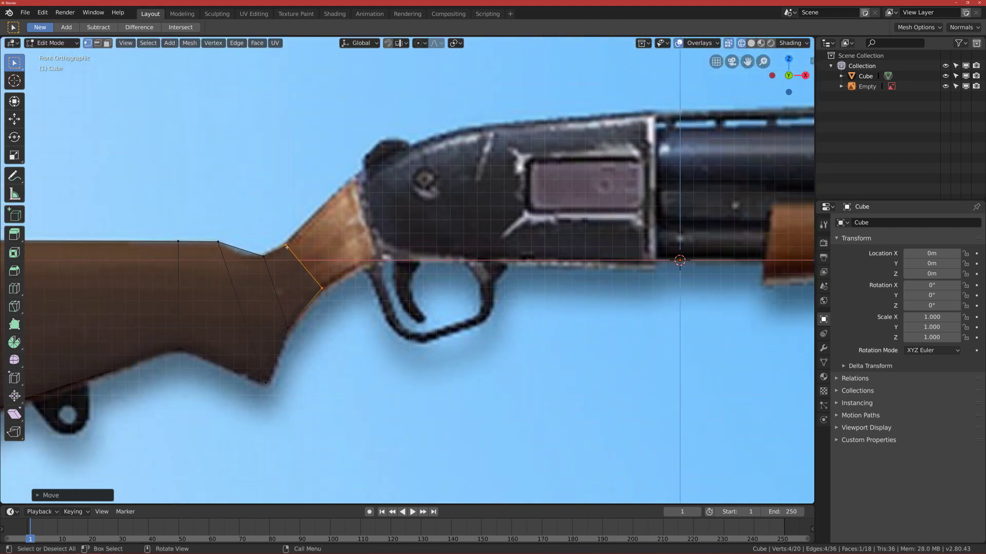
# Extrude a section toward the receiver, rotated and enlarged to the stock's height
pyautogui.press('e')
pyautogui.click(339, 208)
pyautogui.press('r')
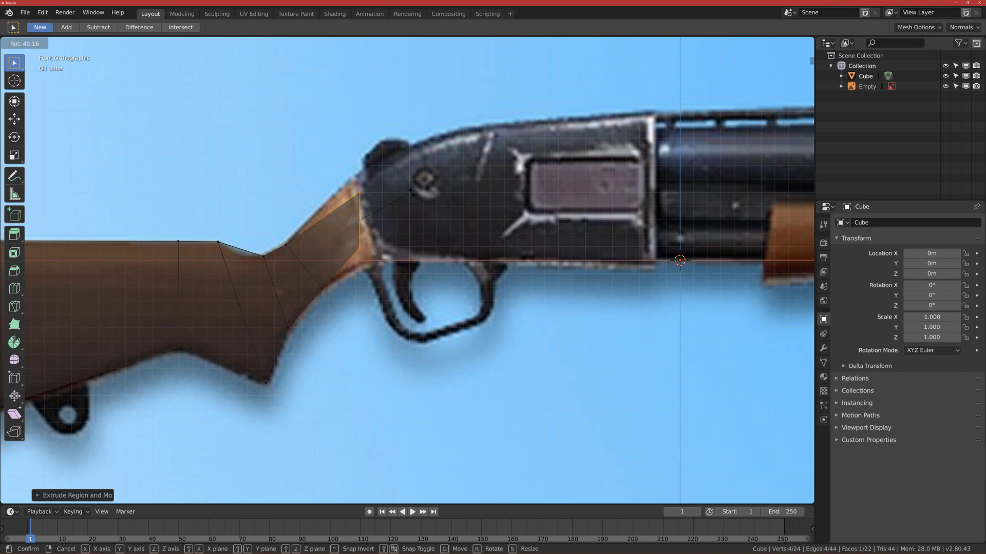
pyautogui.click(398, 183)
pyautogui.press('s')
pyautogui.click(418, 163)
pyautogui.scroll(3, 329, 149)
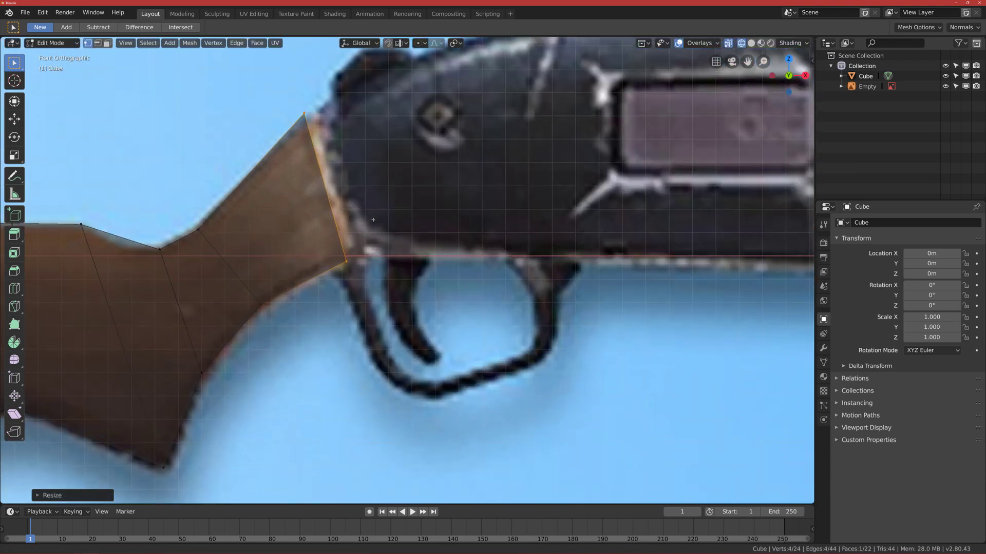
pyautogui.keyDown('shift'); pyautogui.moveTo(290, 137); pyautogui.dragTo(296, 191, button='middle'); pyautogui.keyUp('shift')
# Move the new section's top and bottom corners onto the reference outline
pyautogui.moveTo(295, 147); pyautogui.dragTo(327, 188)
pyautogui.press('g')
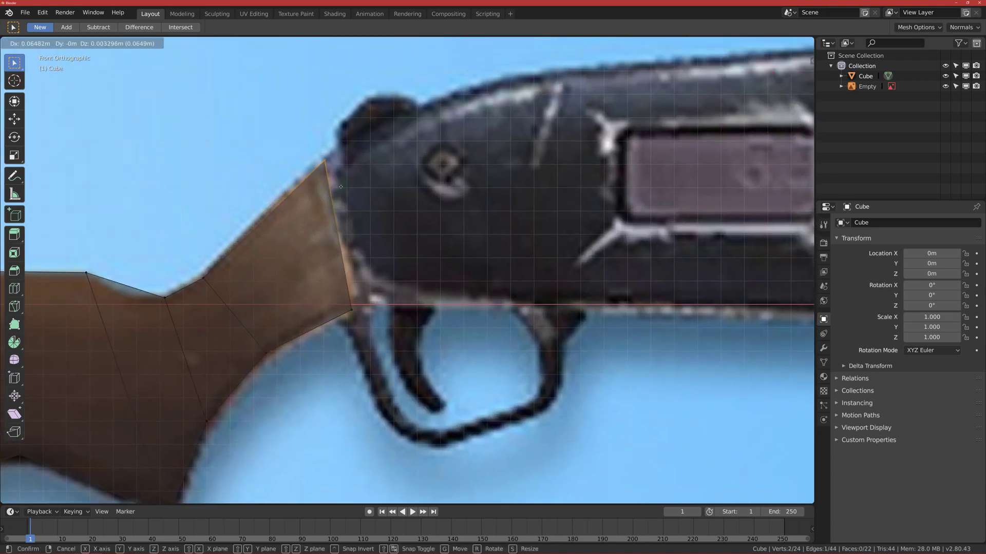
pyautogui.click(337, 190)
pyautogui.moveTo(324, 283); pyautogui.dragTo(375, 337)
pyautogui.press('g')
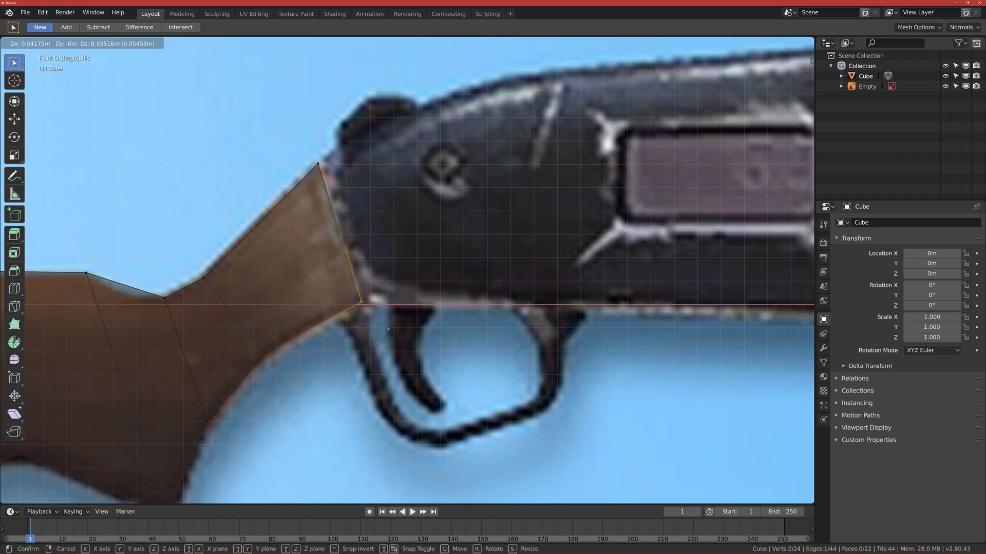
pyautogui.click(388, 328)
pyautogui.scroll(-4, 386, 327)
pyautogui.scroll(3, 383, 327)
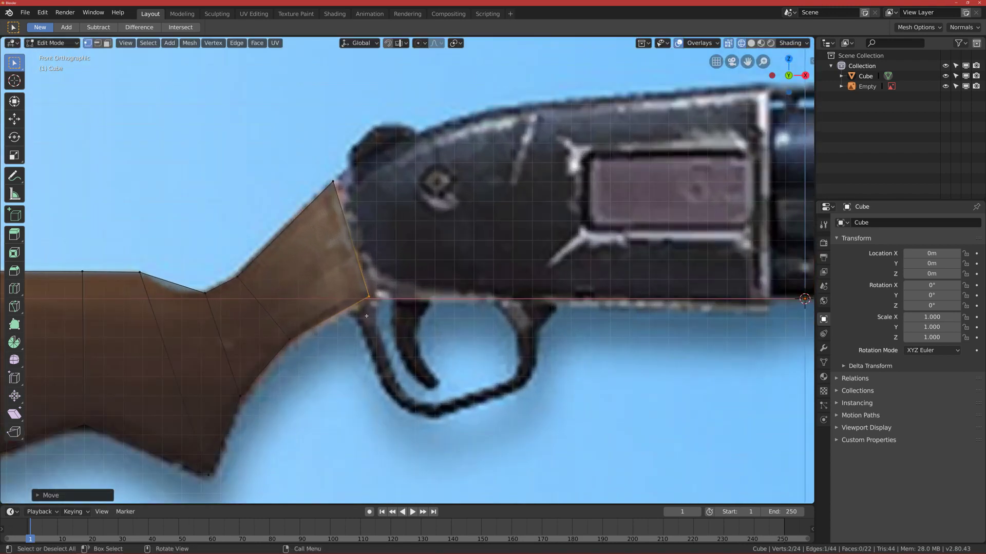
# Deselect all, then select the stock's end face at the receiver
pyautogui.click(341, 244)
pyautogui.moveTo(315, 162); pyautogui.dragTo(414, 329)
pyautogui.scroll(-1, 417, 324)
pyautogui.scroll(-2, 419, 320)
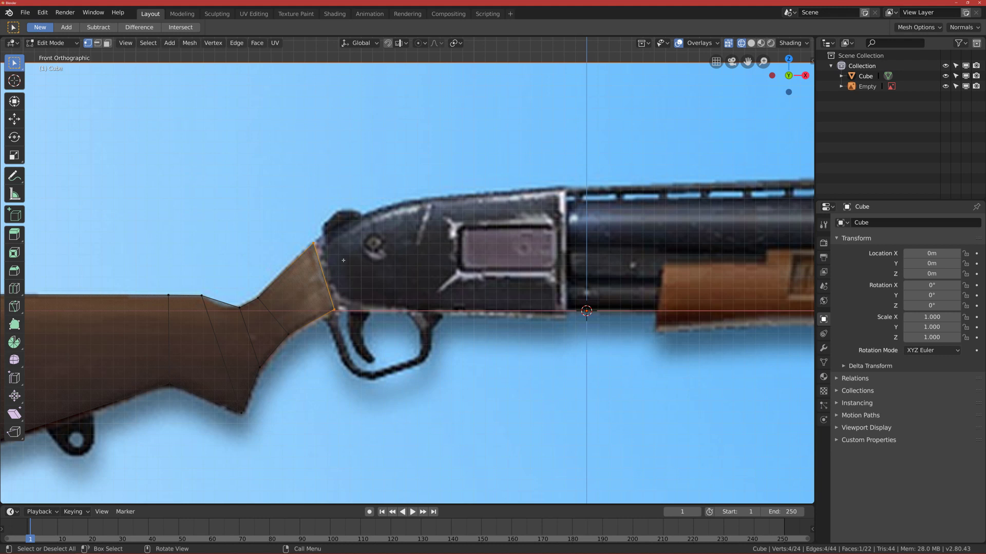
pyautogui.scroll(-2, 251, 288)
pyautogui.scroll(3, 299, 262)
# Extrude the end face into the receiver, enlarge it and fit its top and bottom corners
pyautogui.press('e')
pyautogui.click(372, 262)
pyautogui.press('s')
pyautogui.click(434, 265)
pyautogui.press('g')
pyautogui.click(427, 270)
pyautogui.moveTo(320, 296); pyautogui.dragTo(380, 335)
pyautogui.press('g')
pyautogui.click(358, 330)
pyautogui.moveTo(303, 195); pyautogui.dragTo(341, 243)
pyautogui.press('g')
pyautogui.click(344, 240)
# Extrude another receiver section and fit its top and bottom vertices to the outline
pyautogui.moveTo(297, 194); pyautogui.dragTo(348, 330)
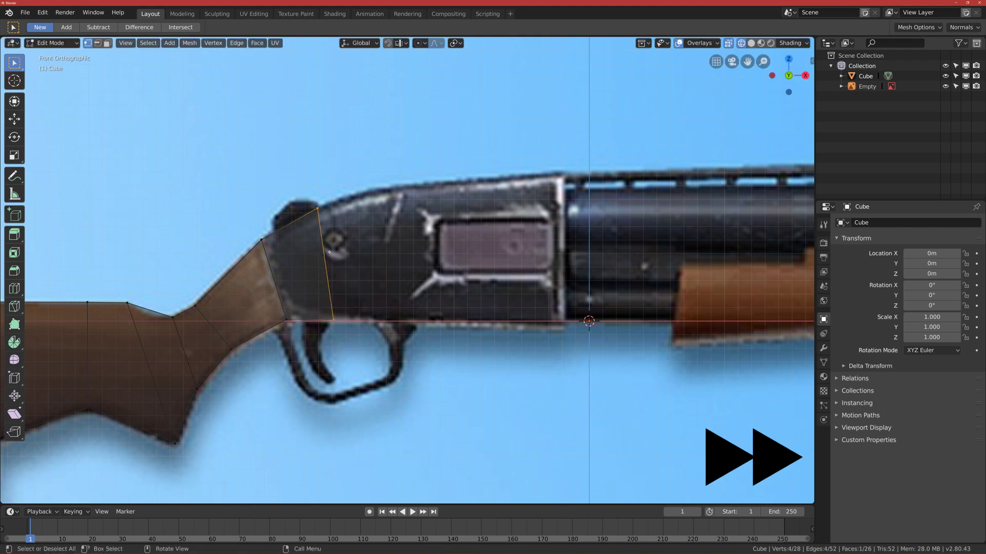
pyautogui.press('e')
pyautogui.click(377, 243)
pyautogui.moveTo(356, 278); pyautogui.dragTo(399, 334)
pyautogui.press('g')
pyautogui.click(397, 342)
pyautogui.press('g')
pyautogui.click(393, 218)
# Extrude to the receiver's front, lowering the bottom edge and moving the top corner to the barrel start
pyautogui.moveTo(356, 179); pyautogui.dragTo(404, 343)
pyautogui.press('e')
pyautogui.click(590, 328)
pyautogui.moveTo(543, 280); pyautogui.dragTo(585, 331)
pyautogui.press('g')
pyautogui.click(580, 352)
pyautogui.keyDown('shift'); pyautogui.moveTo(541, 158); pyautogui.dragTo(472, 149, button='middle'); pyautogui.keyUp('shift')
pyautogui.moveTo(472, 148); pyautogui.dragTo(509, 182)
pyautogui.press('g')
pyautogui.click(514, 181)
# Nudge the bottom front corner into place, recentre the view and deselect all
pyautogui.moveTo(294, 292); pyautogui.dragTo(331, 331)
pyautogui.press('g')
pyautogui.click(333, 332)
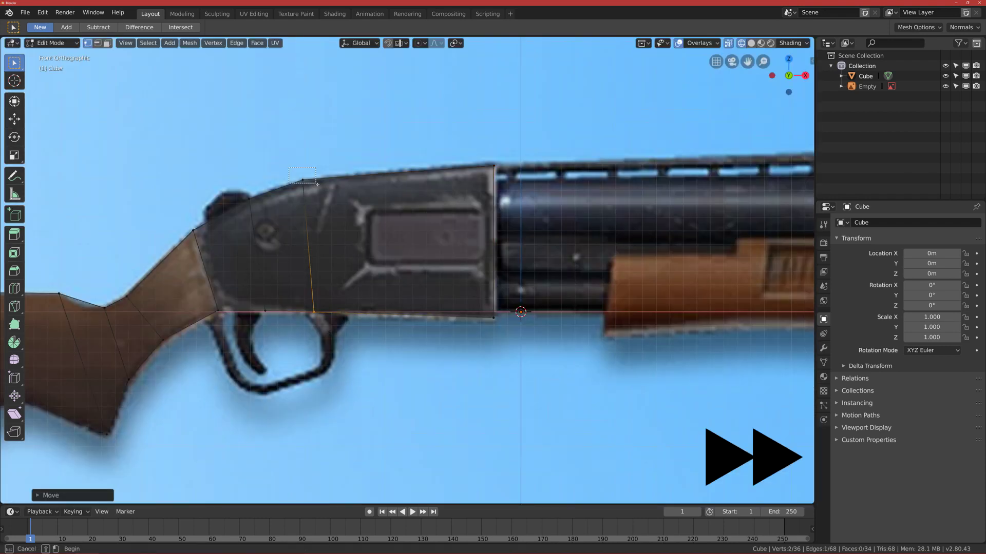
pyautogui.scroll(-2, 290, 169)
pyautogui.keyDown('shift'); pyautogui.moveTo(370, 315); pyautogui.dragTo(420, 295, button='middle'); pyautogui.keyUp('shift')
pyautogui.hotkey('alt', 'a')
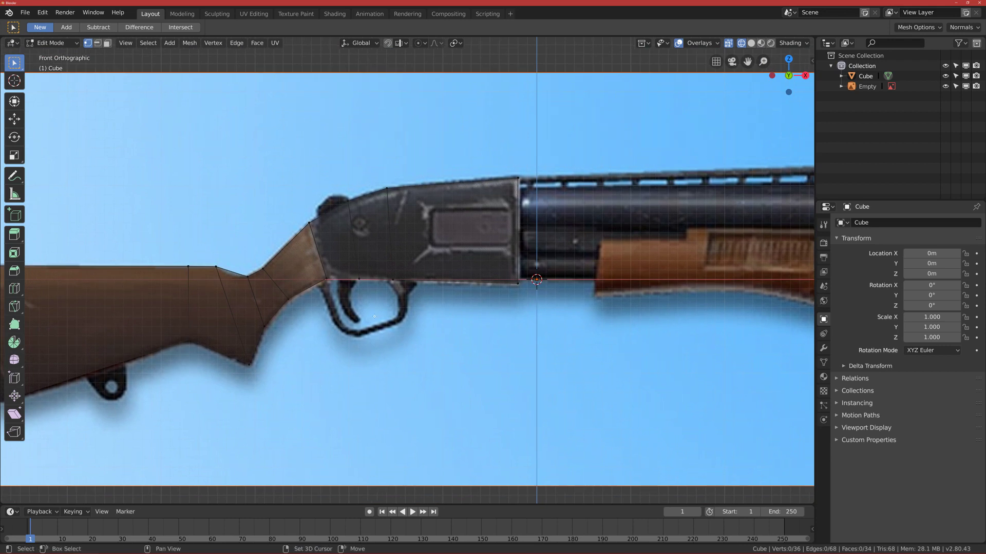
# Switch the viewport to Solid shading so the stock shows as opaque grey geometry
pyautogui.scroll(-2, 420, 295)
pyautogui.press('z')
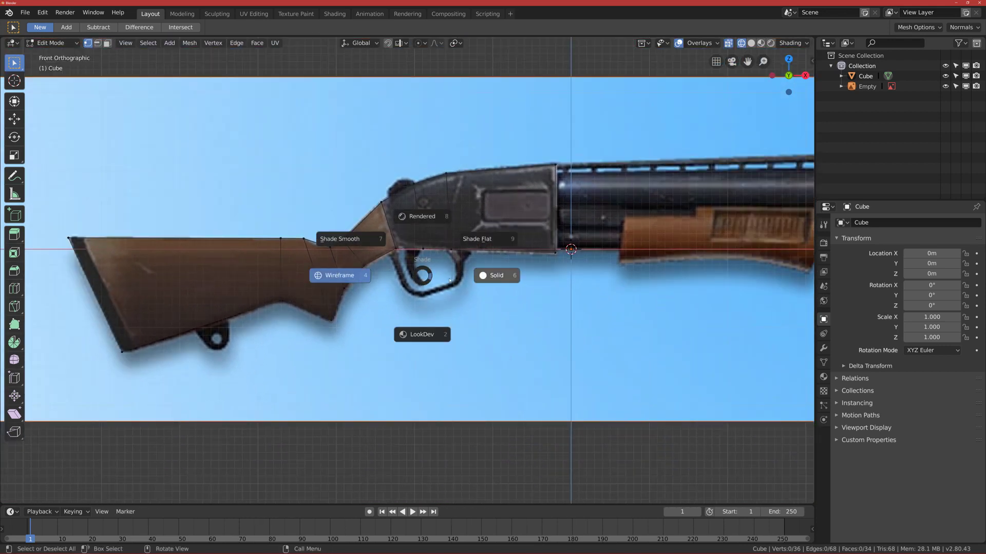
pyautogui.click(496, 275)
pyautogui.moveTo(495, 276)
pyautogui.mouseDown(button='middle')
pyautogui.moveTo(529, 299)
pyautogui.moveTo(527, 309)
pyautogui.mouseUp(button='middle')
# Check the stock's shape and width against the reference from the top and front views
pyautogui.scroll(-4, 529, 298)
pyautogui.press('KP_7')
pyautogui.moveTo(340, 286); pyautogui.dragTo(348, 236, button='middle')
pyautogui.press('KP_1')
pyautogui.scroll(2, 368, 278)
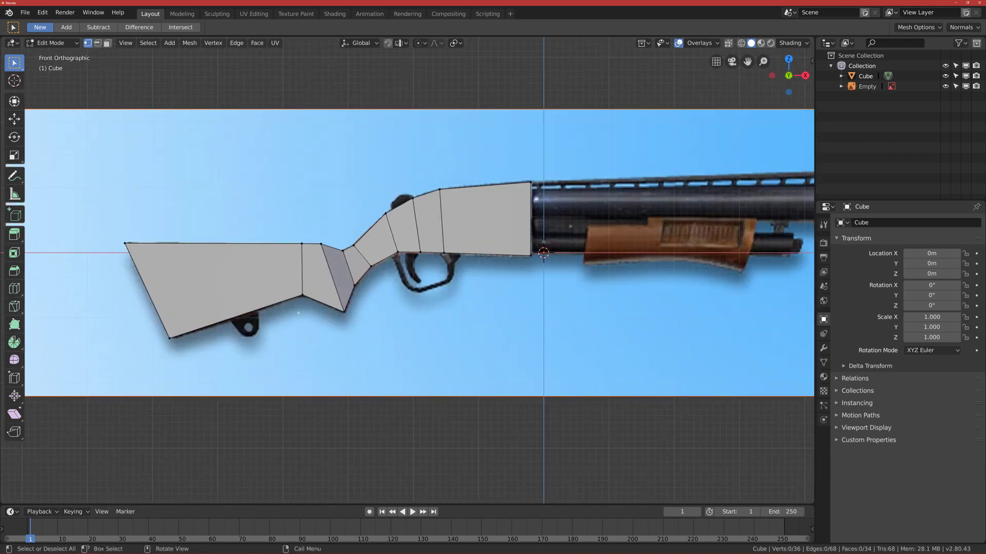
pyautogui.press('KP_7')
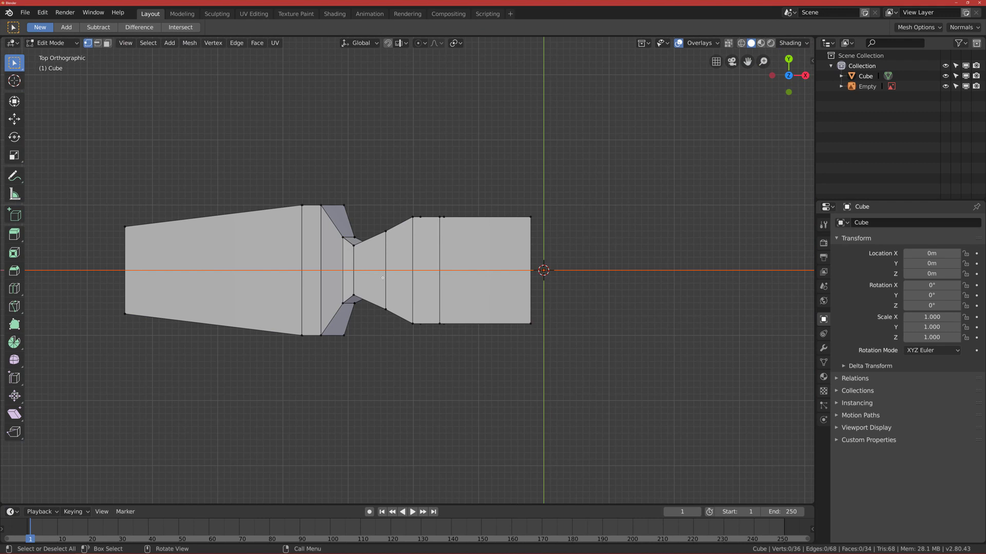
pyautogui.scroll(1, 376, 291)
pyautogui.press('KP_1')
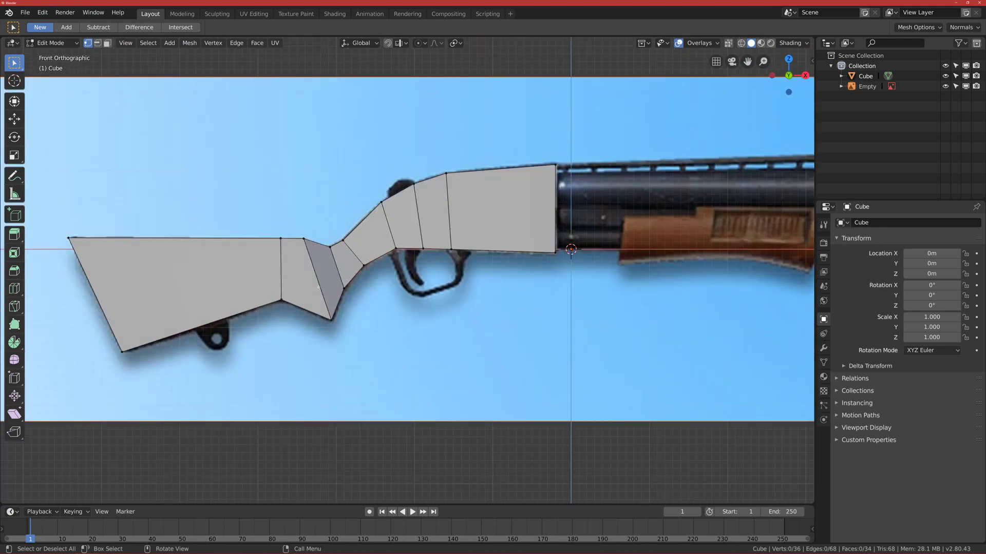
# Inspect the mesh from above and in perspective, then select the reference image Empty
pyautogui.press('KP_7')
pyautogui.keyDown('shift'); pyautogui.moveTo(296, 271); pyautogui.dragTo(350, 266, button='middle'); pyautogui.keyUp('shift')
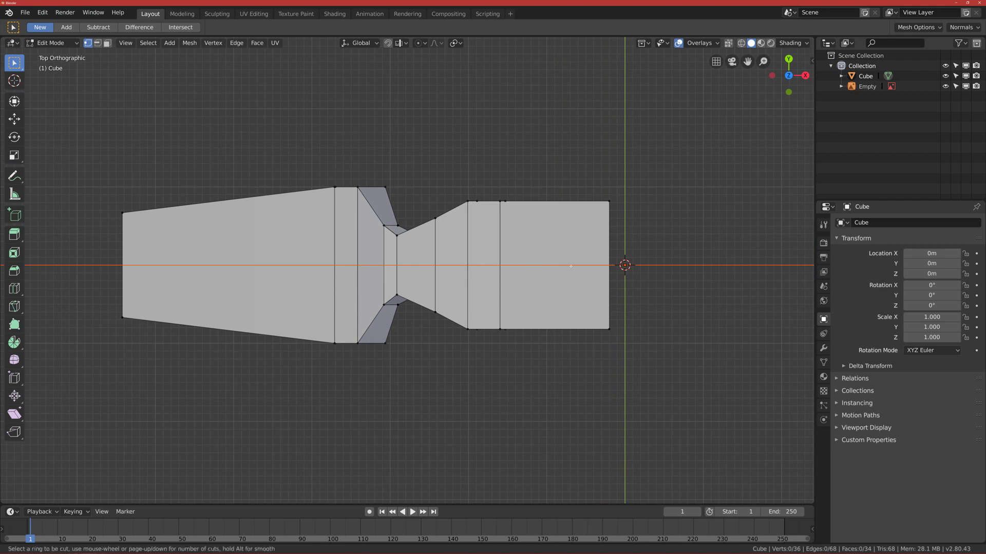
pyautogui.moveTo(496, 270); pyautogui.dragTo(565, 269, button='middle')
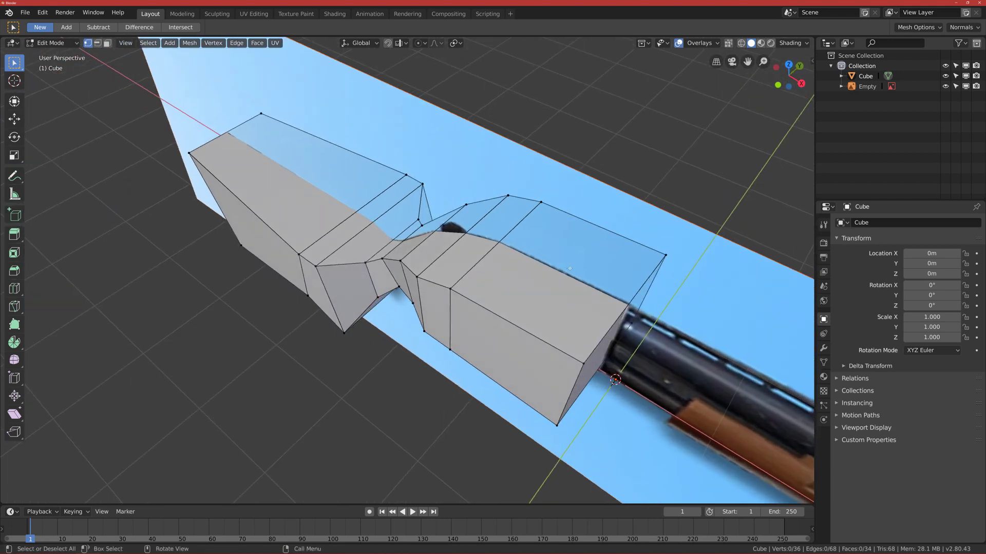
pyautogui.scroll(-1, 565, 269)
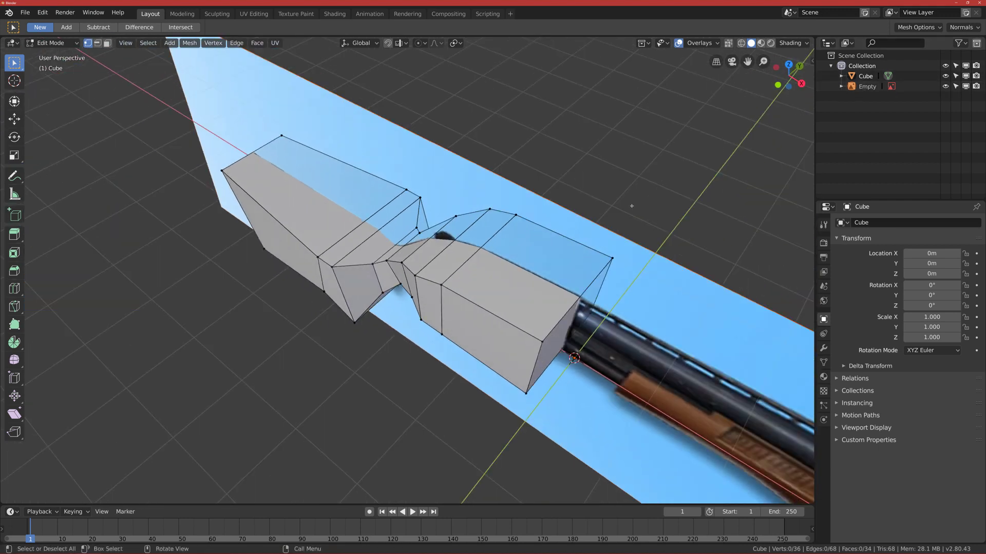
pyautogui.scroll(-4, 513, 205)
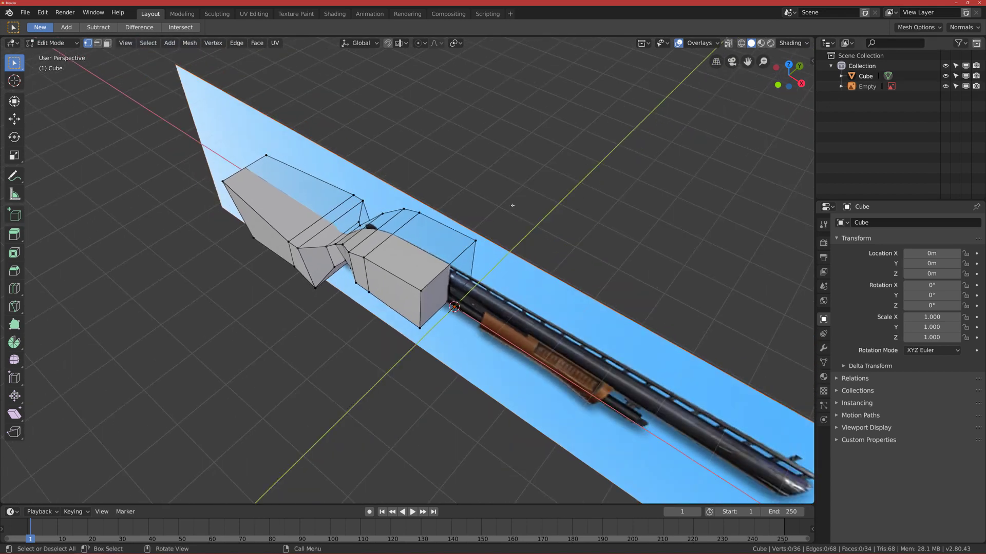
pyautogui.click(868, 86)
pyautogui.keyDown('shift'); pyautogui.moveTo(525, 248); pyautogui.dragTo(472, 226, button='middle'); pyautogui.keyUp('shift')
# In Object Mode, move the reference image Empty back along Y to 8.1284 m
pyautogui.rightClick(547, 229)
pyautogui.press('Tab')
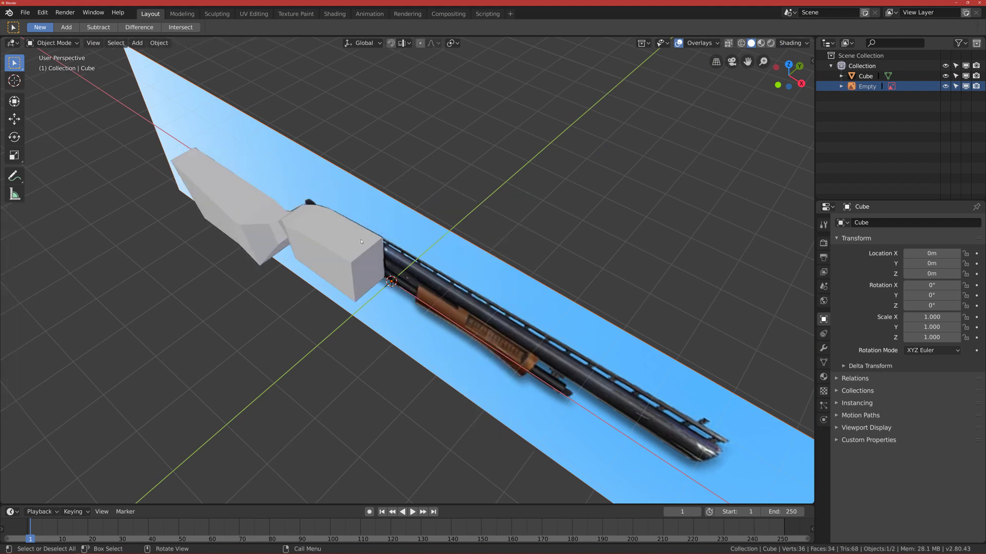
pyautogui.click(451, 247)
pyautogui.press('g')
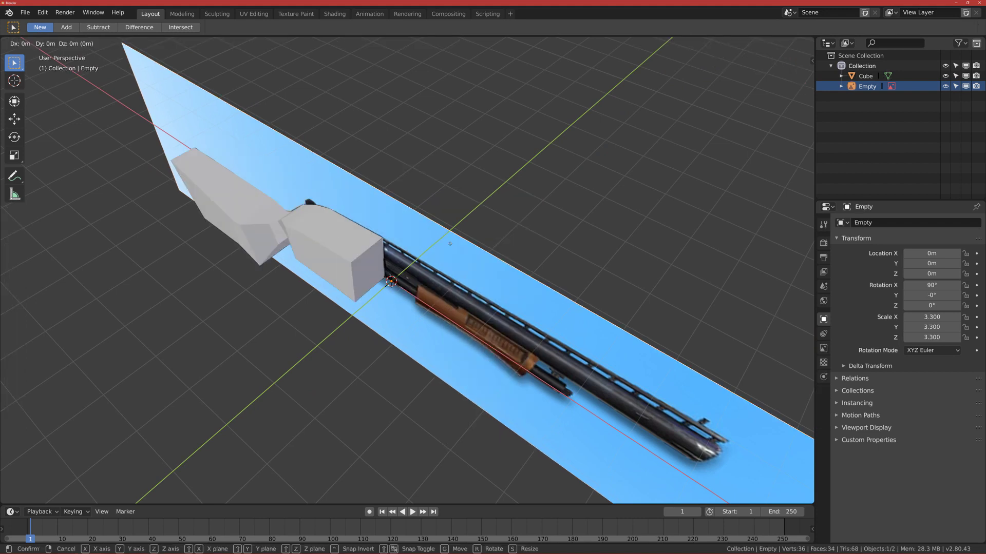
pyautogui.press('y')
pyautogui.click(584, 137)
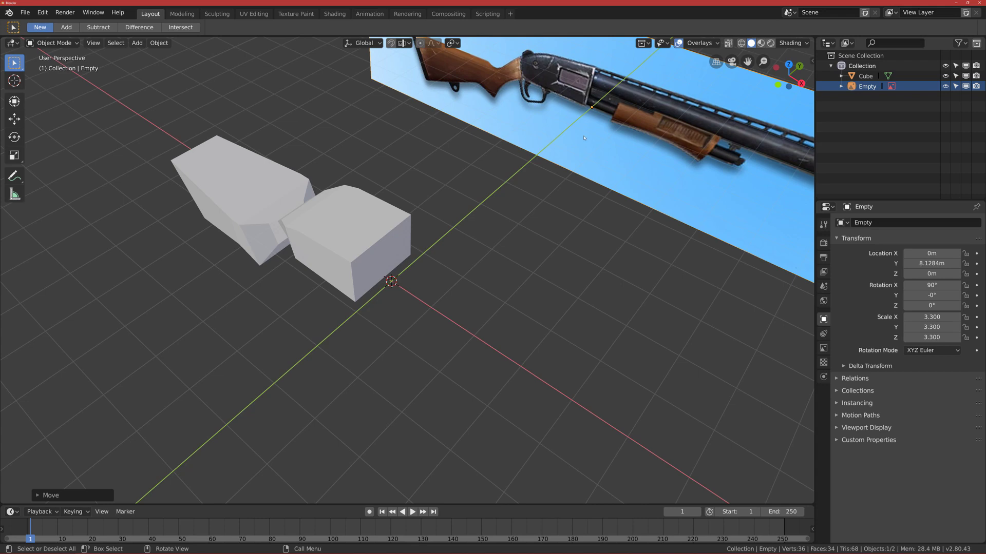
# Select the stock mesh and return to Edit Mode, viewing it from the top
pyautogui.click(375, 227)
pyautogui.moveTo(376, 228); pyautogui.dragTo(391, 267, button='middle')
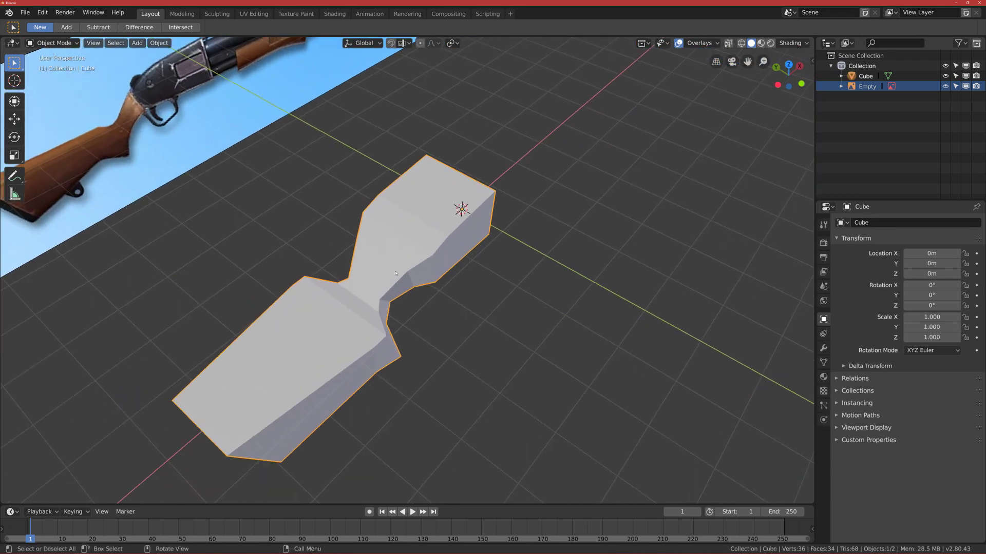
pyautogui.hotkey('ctrl', 'Tab')
pyautogui.click(471, 271)
pyautogui.moveTo(471, 273); pyautogui.dragTo(497, 298, button='middle')
pyautogui.press('KP_7')
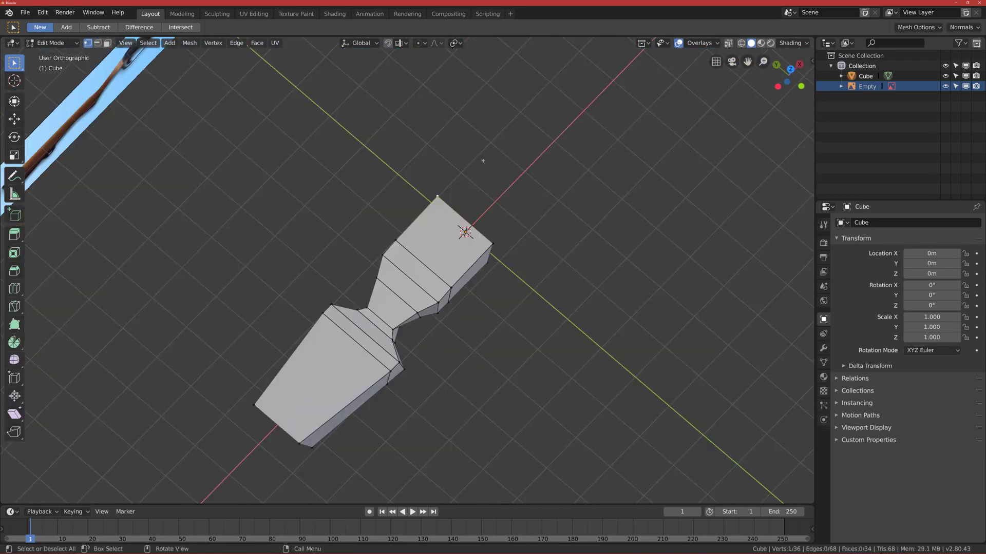
# Add a centred lengthwise loop cut down the middle of the stock
pyautogui.hotkey('ctrl', 'r')
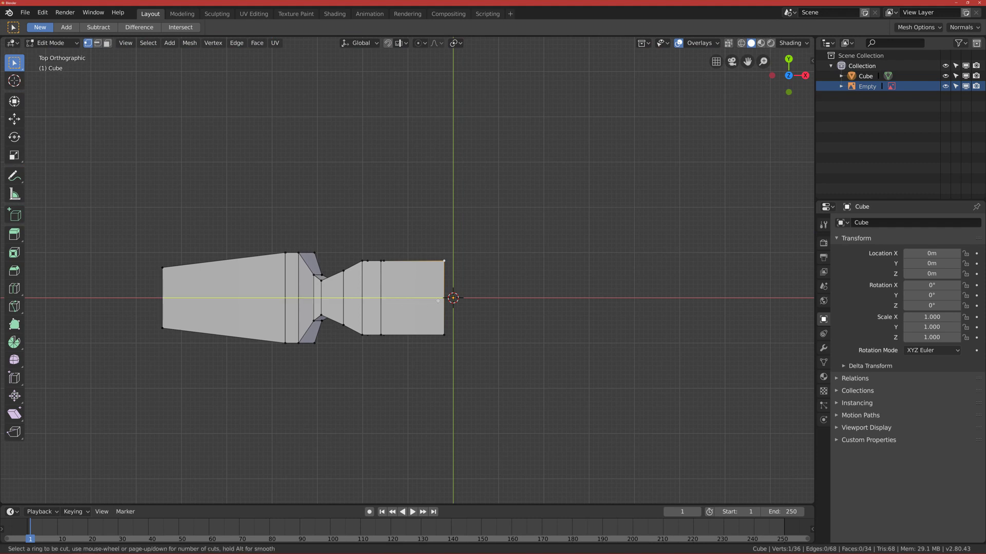
pyautogui.click(441, 299)
pyautogui.rightClick(441, 309)
pyautogui.hotkey('alt', 'a')
# Box-select the upper half's vertices and delete them
pyautogui.keyDown('shift'); pyautogui.moveTo(433, 322); pyautogui.dragTo(474, 297, button='middle'); pyautogui.keyUp('shift')
pyautogui.scroll(2, 371, 321)
pyautogui.keyDown('shift'); pyautogui.moveTo(372, 321); pyautogui.dragTo(444, 314, button='middle'); pyautogui.keyUp('shift')
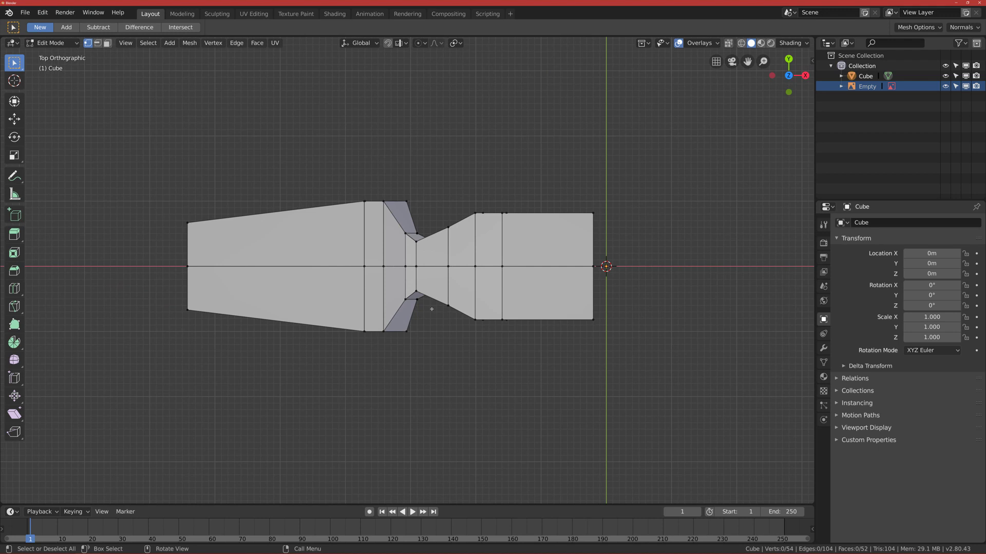
pyautogui.moveTo(134, 192); pyautogui.dragTo(620, 242)
pyautogui.press('x')
pyautogui.click(542, 244)
# Delete the leftover stray vertices above the half mesh
pyautogui.moveTo(177, 186); pyautogui.dragTo(631, 256)
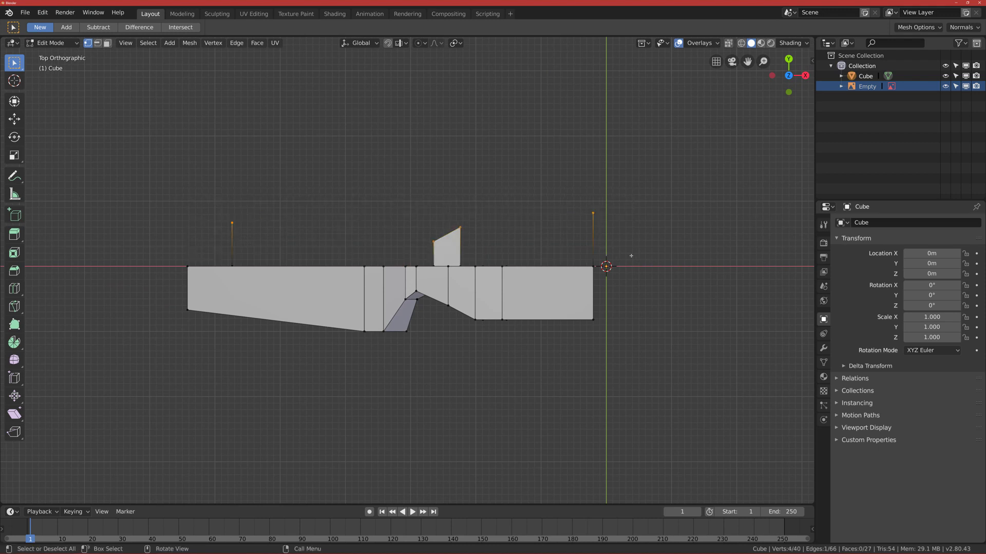
pyautogui.press('x')
pyautogui.click(278, 227)
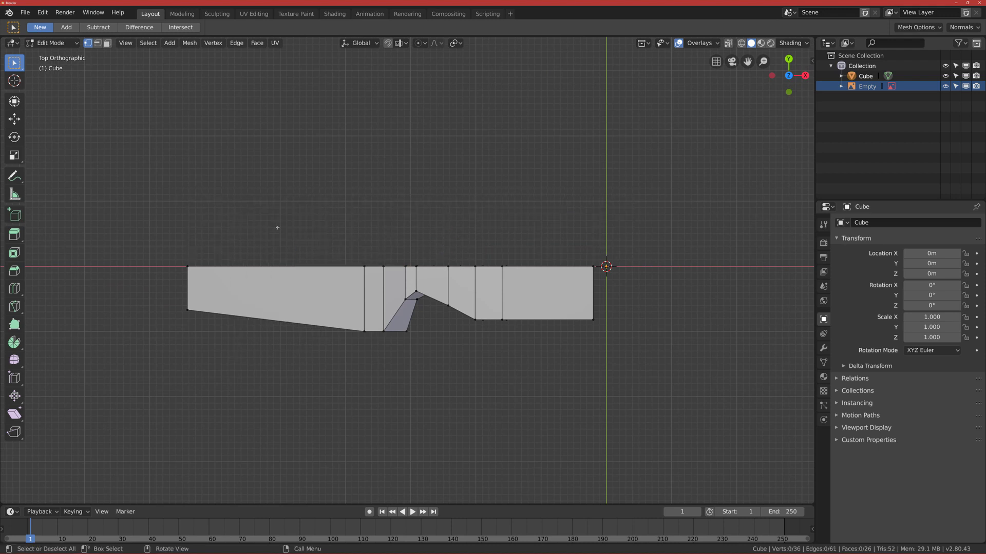
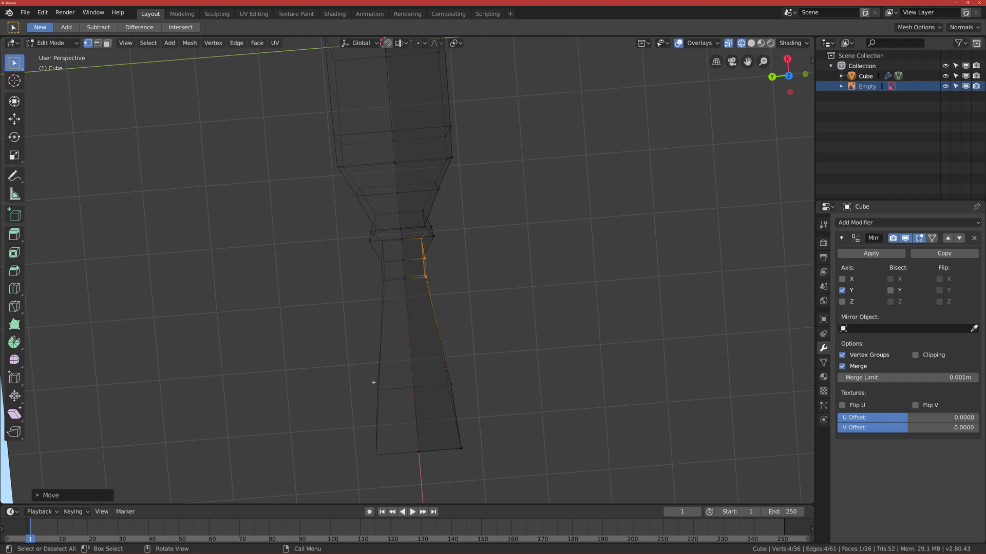
# Frame the mesh in top view and box-select the two vertices on its lower edge
pyautogui.press('KP_1')
pyautogui.press('KP_7')
pyautogui.scroll(2, 476, 269)
pyautogui.keyDown('shift'); pyautogui.moveTo(478, 271); pyautogui.dragTo(479, 292, button='middle'); pyautogui.keyUp('shift')
pyautogui.moveTo(474, 312); pyautogui.dragTo(499, 335)
# Move the two selected vertices, then the six lower-right vertices, along Y
pyautogui.press('g')
pyautogui.press('y')
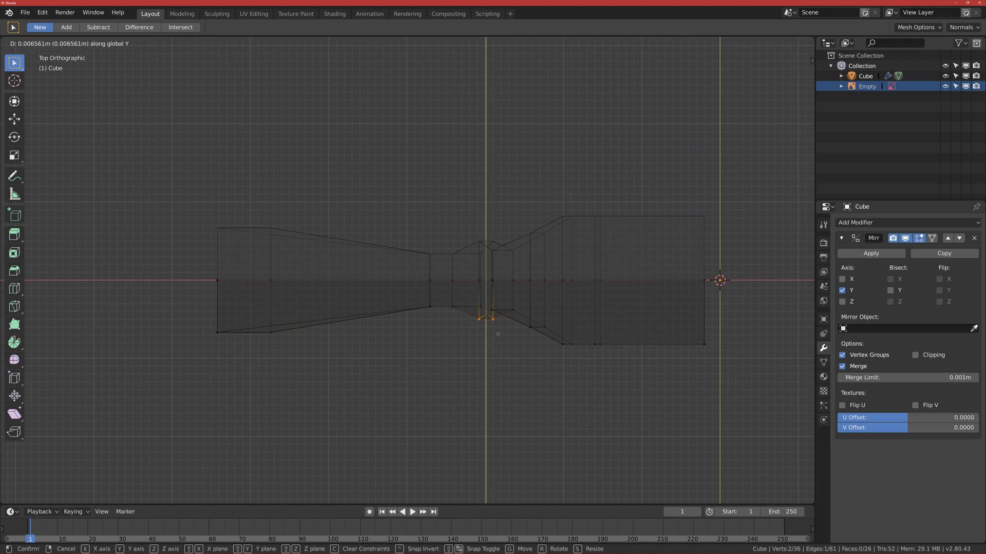
pyautogui.click(497, 322)
pyautogui.click(515, 328)
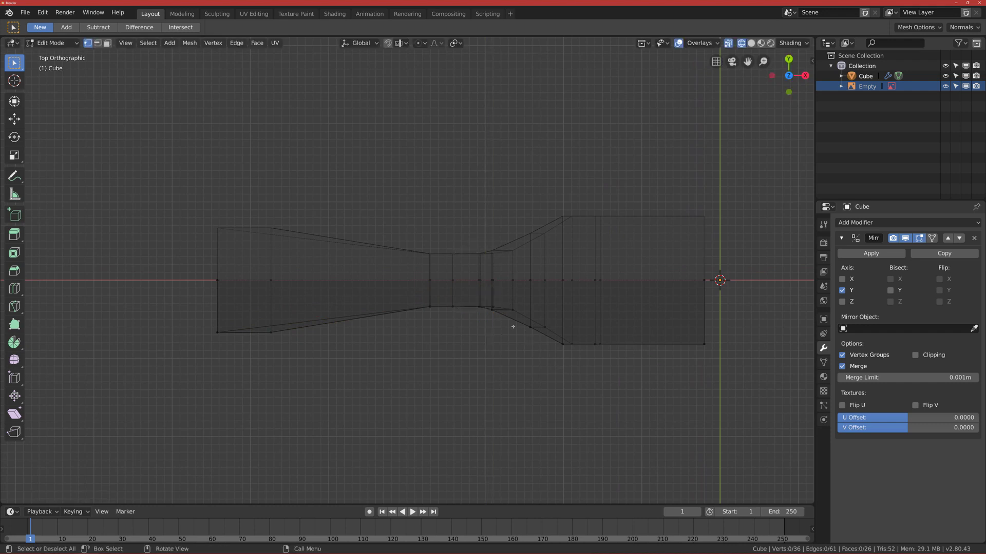
pyautogui.moveTo(553, 330); pyautogui.dragTo(712, 381)
pyautogui.keyDown('shift'); pyautogui.moveTo(606, 350); pyautogui.dragTo(552, 352, button='middle'); pyautogui.keyUp('shift')
pyautogui.press('g')
pyautogui.press('y')
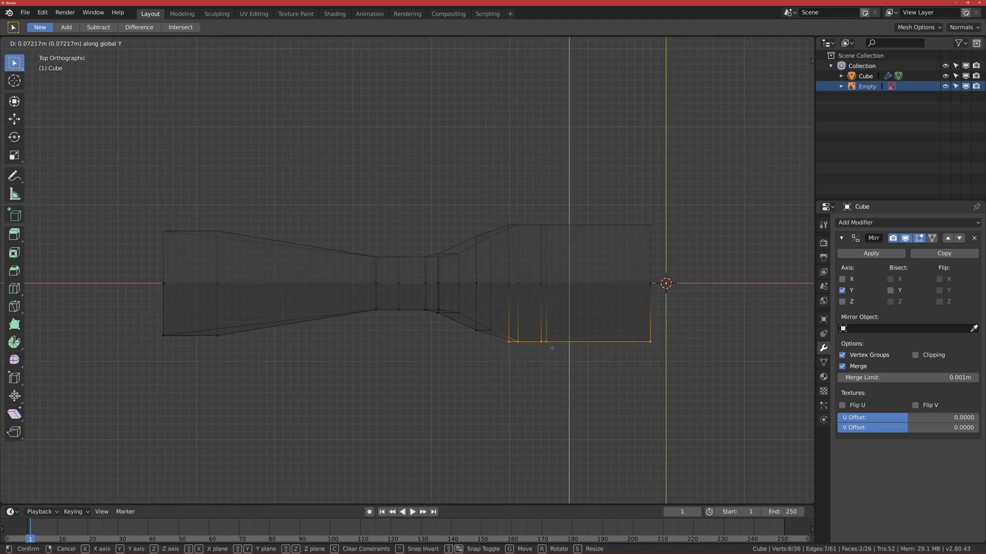
pyautogui.click(552, 344)
# Narrow the whole lower half along Y, then slim the two butt-end vertices
pyautogui.click(346, 355)
pyautogui.moveTo(116, 302); pyautogui.dragTo(670, 414)
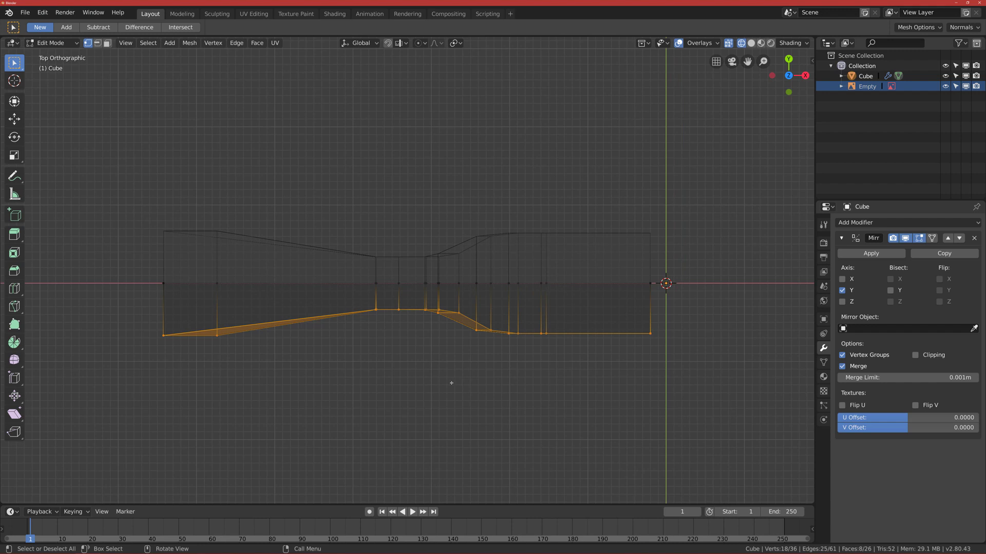
pyautogui.press('g')
pyautogui.press('y')
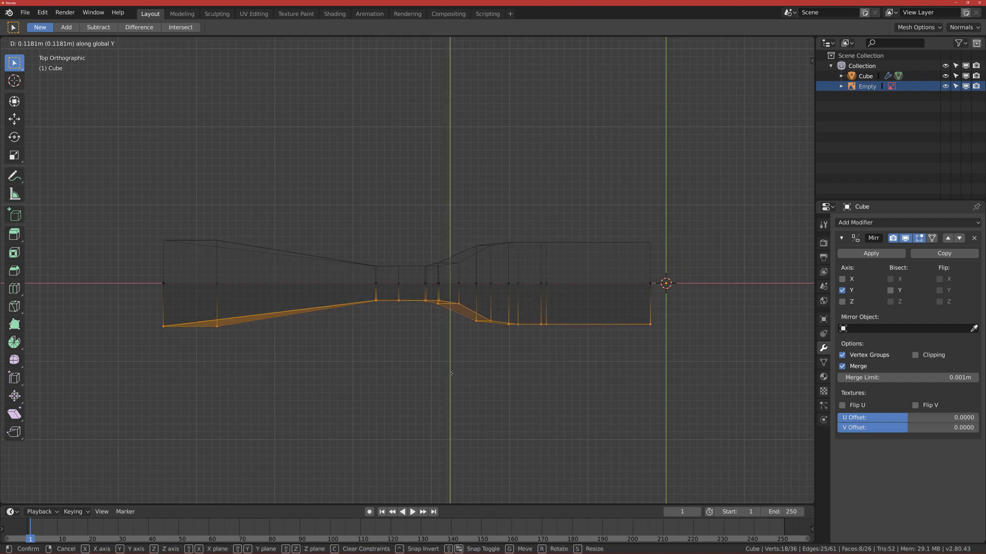
pyautogui.click(451, 374)
pyautogui.click(147, 308)
pyautogui.moveTo(147, 308); pyautogui.dragTo(256, 363)
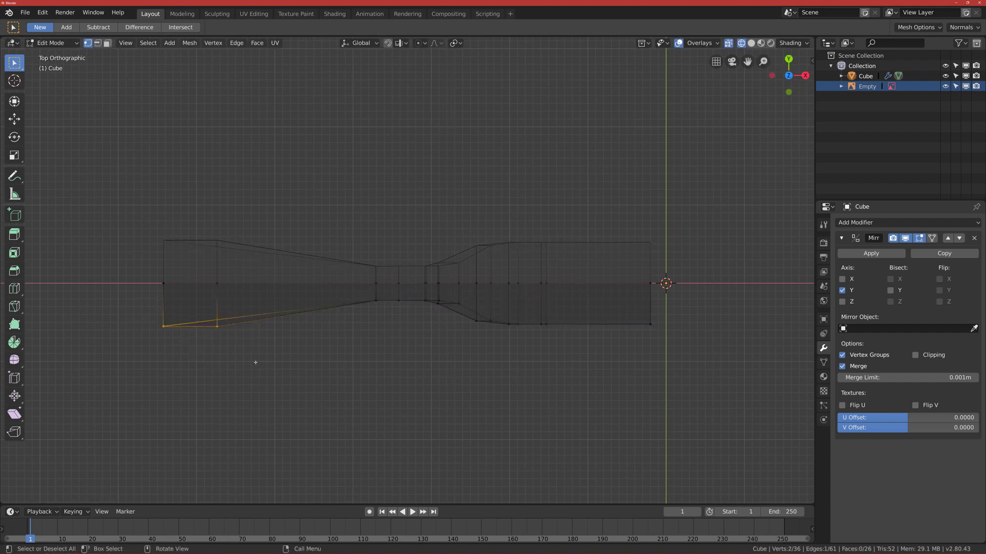
pyautogui.press('g')
pyautogui.press('y')
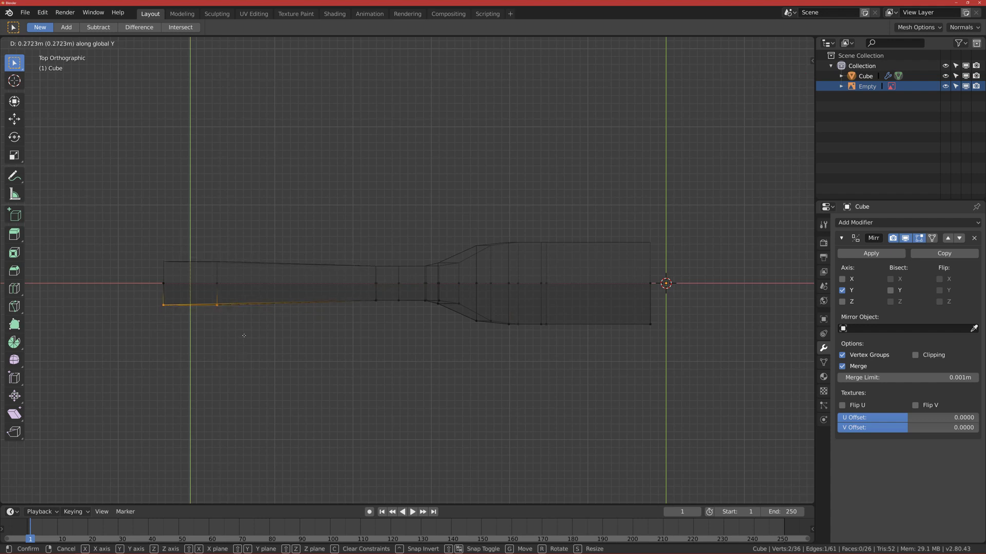
pyautogui.click(245, 338)
# Narrow the front section's eight lower-right vertices along Y and deselect all
pyautogui.keyDown('shift'); pyautogui.moveTo(487, 344); pyautogui.dragTo(473, 344, button='middle'); pyautogui.keyUp('shift')
pyautogui.click(275, 282)
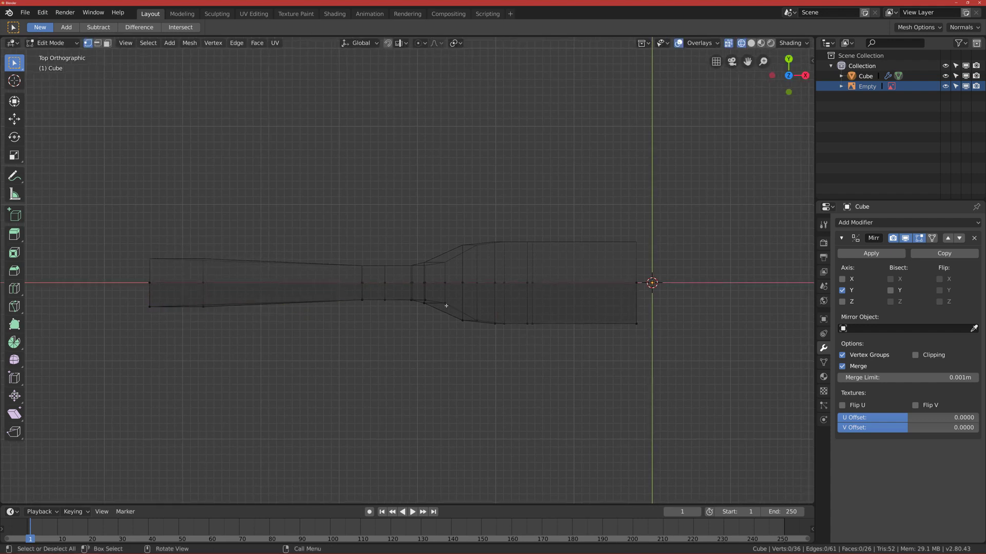
pyautogui.moveTo(444, 297); pyautogui.dragTo(662, 354)
pyautogui.press('g')
pyautogui.press('y')
pyautogui.click(555, 331)
pyautogui.hotkey('alt', 'a')
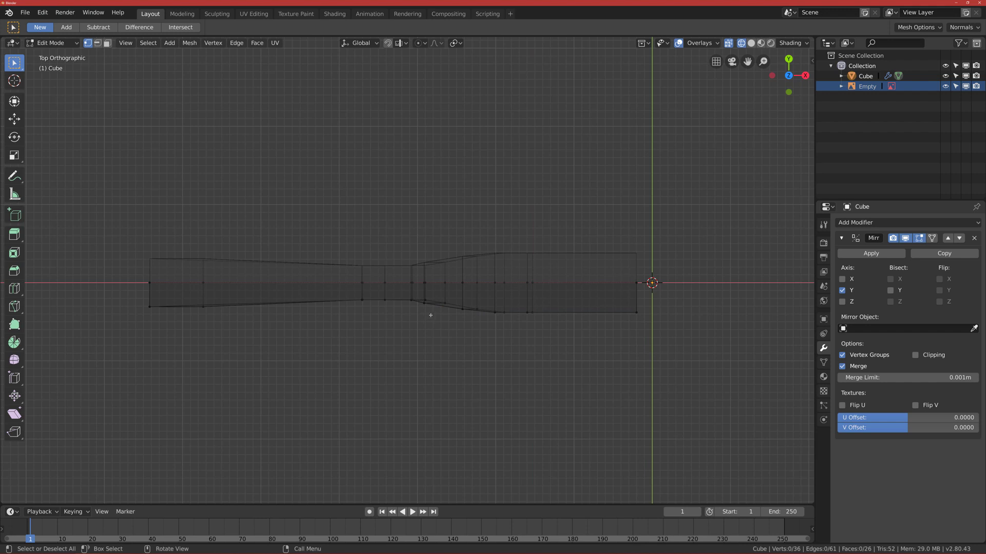
# Switch to Solid shading and orbit to see the stock in perspective
pyautogui.press('z')
pyautogui.click(523, 322)
pyautogui.moveTo(523, 321)
pyautogui.mouseDown(button='middle')
pyautogui.moveTo(531, 307)
pyautogui.moveTo(524, 301)
pyautogui.moveTo(402, 303)
pyautogui.moveTo(404, 295)
pyautogui.moveTo(411, 319)
pyautogui.mouseUp(button='middle')
# In top-view wireframe X-ray, nudge the stock's lower-left corner vertex into place
pyautogui.press('KP_1')
pyautogui.scroll(3, 470, 250)
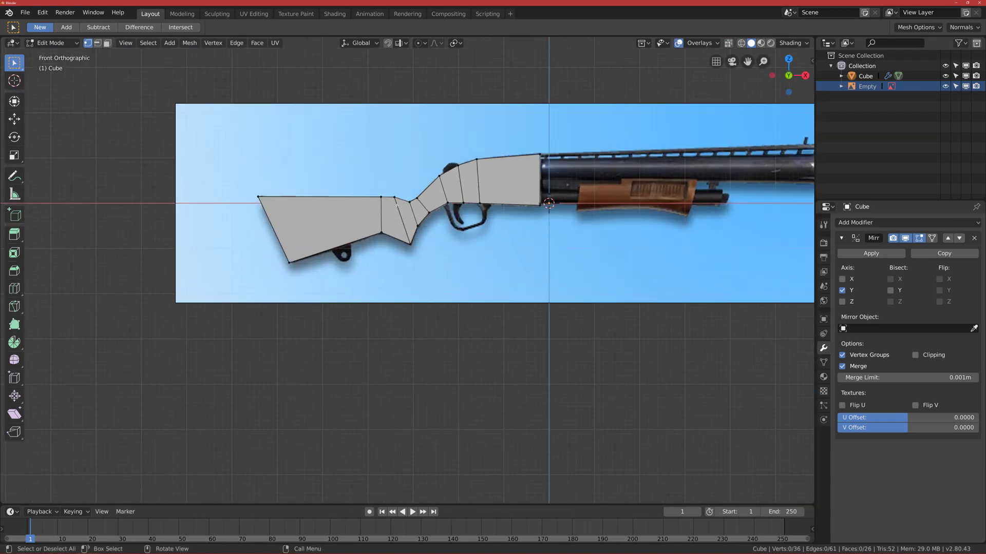
pyautogui.press('KP_7')
pyautogui.scroll(4, 486, 287)
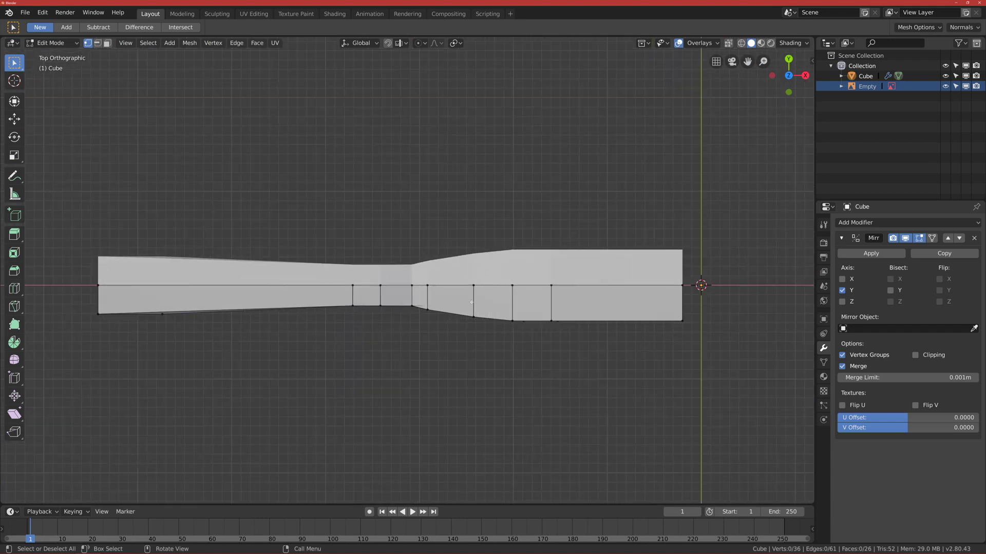
pyautogui.scroll(-2, 471, 302)
pyautogui.scroll(1, 410, 298)
pyautogui.hotkey('shift', 'z')
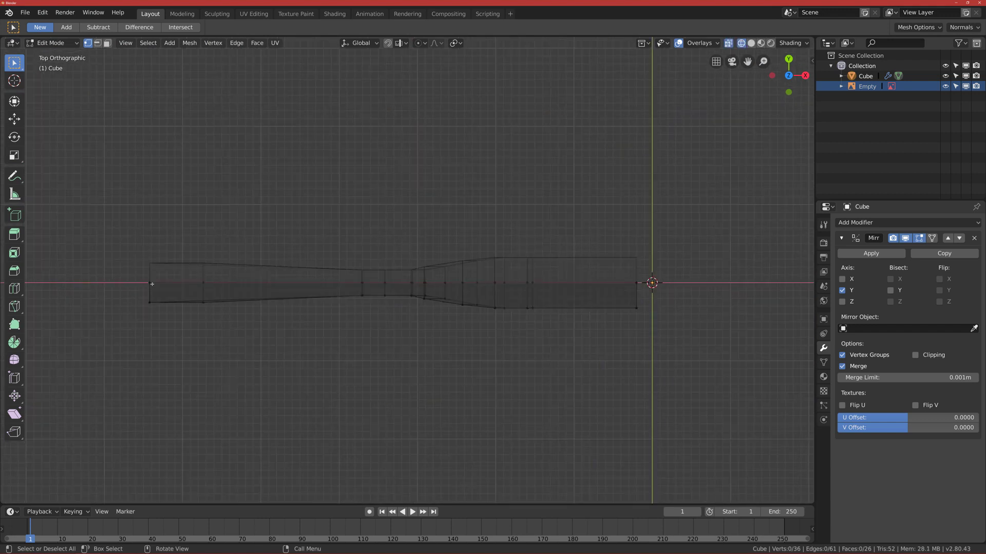
pyautogui.moveTo(134, 291); pyautogui.dragTo(170, 317)
pyautogui.scroll(2, 399, 329)
pyautogui.press('g')
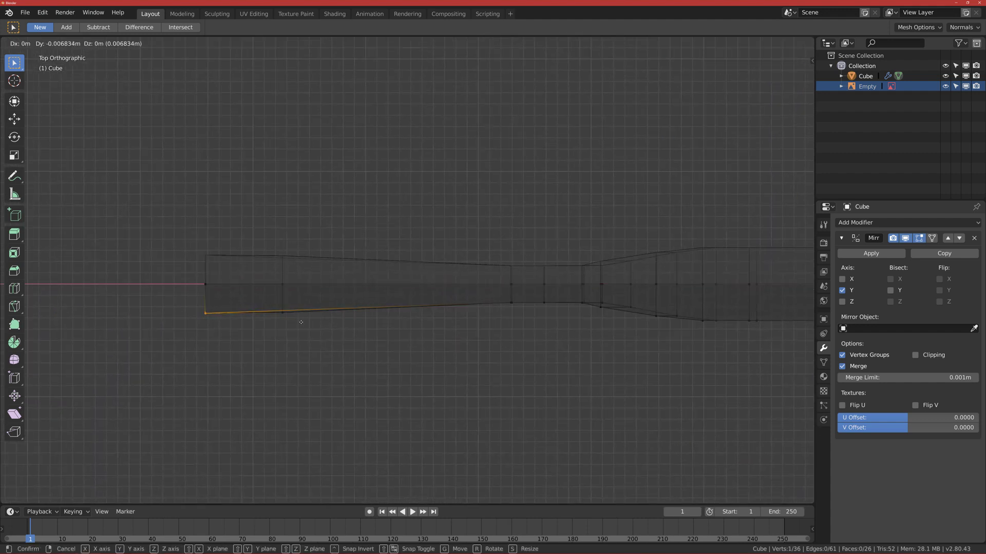
pyautogui.click(300, 325)
# Return to Object Mode with solid shading and inspect the stock from top, front and angled views
pyautogui.hotkey('ctrl', 'Tab')
pyautogui.click(145, 341)
pyautogui.moveTo(313, 375)
pyautogui.mouseDown(button='middle')
pyautogui.moveTo(460, 325)
pyautogui.moveTo(479, 306)
pyautogui.moveTo(389, 286)
pyautogui.mouseUp(button='middle')
pyautogui.hotkey('shift', 'z')
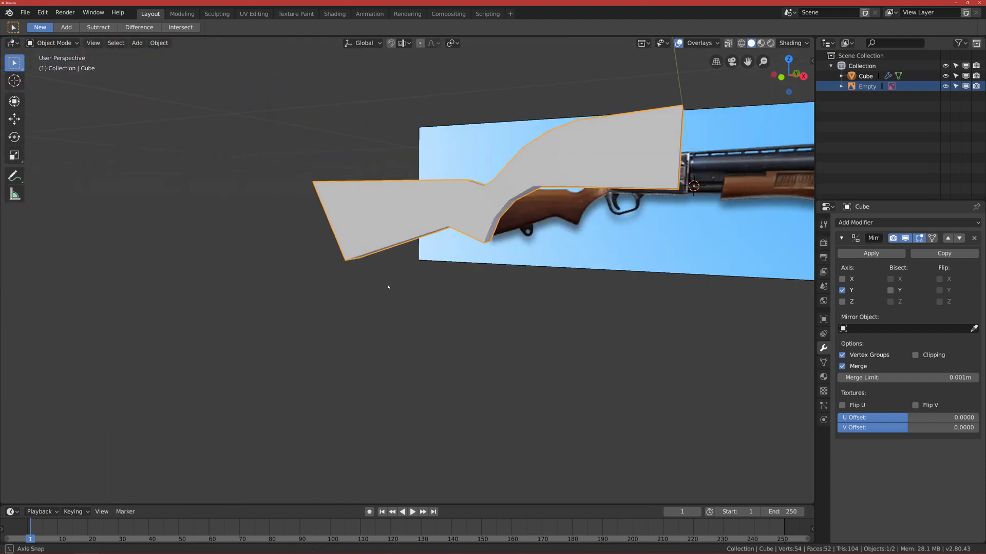
pyautogui.press('KP_7')
pyautogui.keyDown('shift'); pyautogui.moveTo(448, 207); pyautogui.dragTo(364, 206, button='middle'); pyautogui.keyUp('shift')
pyautogui.scroll(1, 440, 330)
pyautogui.moveTo(440, 330); pyautogui.dragTo(336, 146, button='middle')
pyautogui.press('KP_1')
pyautogui.scroll(-2, 335, 146)
pyautogui.keyDown('shift'); pyautogui.moveTo(492, 207); pyautogui.dragTo(418, 315, button='middle'); pyautogui.keyUp('shift')
pyautogui.scroll(3, 419, 315)
pyautogui.moveTo(501, 299); pyautogui.dragTo(579, 317, button='middle')
# Tick Clipping on the Mirror modifier and test that a centre-line vertex stays on the mirror plane
pyautogui.click(916, 355)
pyautogui.moveTo(462, 339); pyautogui.dragTo(469, 349, button='middle')
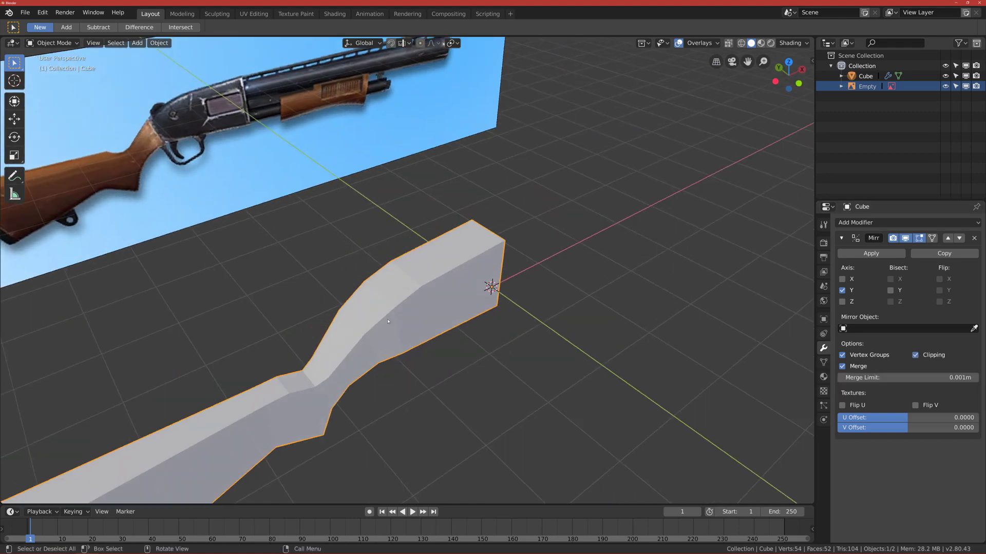
pyautogui.moveTo(387, 321); pyautogui.dragTo(431, 298, button='middle')
pyautogui.press('Tab')
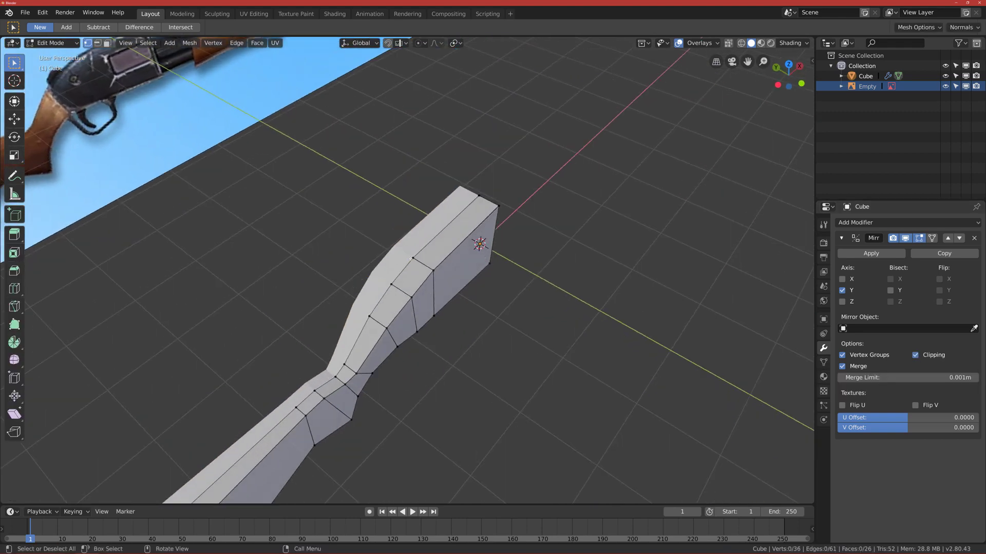
pyautogui.click(411, 260)
pyautogui.press('g')
pyautogui.rightClick(421, 268)
pyautogui.moveTo(421, 268); pyautogui.dragTo(460, 247, button='middle')
pyautogui.press('g')
pyautogui.rightClick(454, 255)
# Return to Object Mode and snap the view to Front
pyautogui.scroll(-2, 449, 264)
pyautogui.press('KP_1')
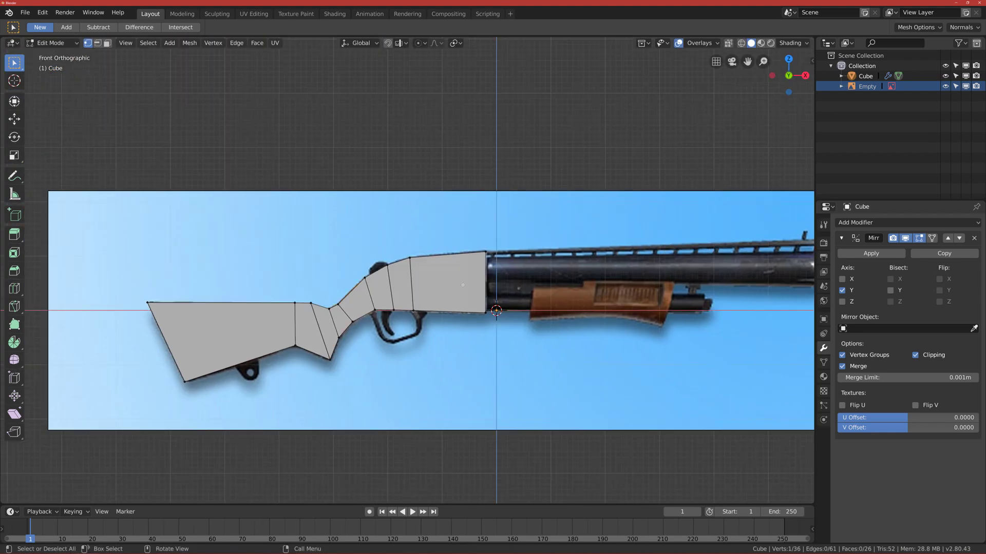
pyautogui.press('Tab')
pyautogui.moveTo(446, 273); pyautogui.dragTo(468, 270, button='middle')
pyautogui.press('`')
pyautogui.click(328, 311)
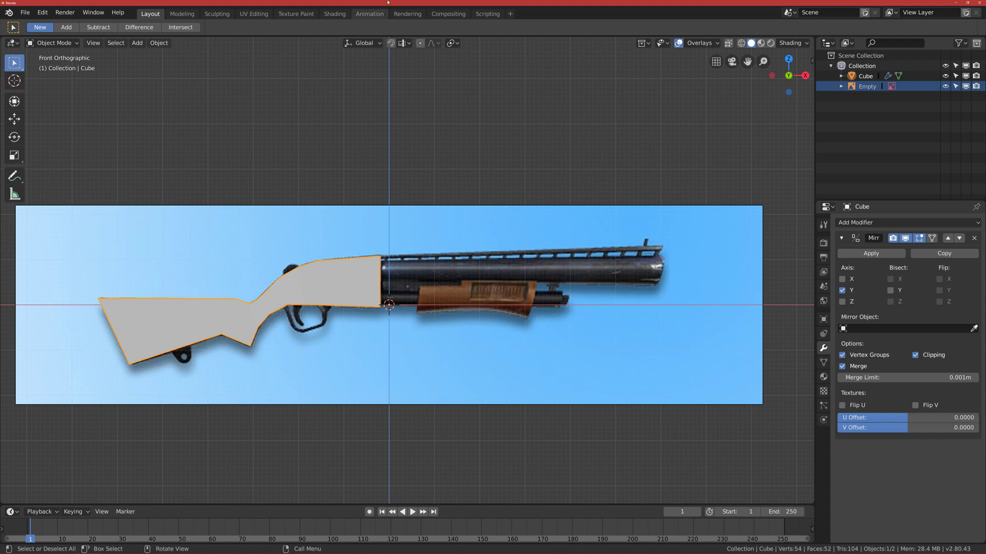
pyautogui.hotkey('shift', 'a')
# Add a cylinder with 16 vertices
pyautogui.moveTo(439, 291)
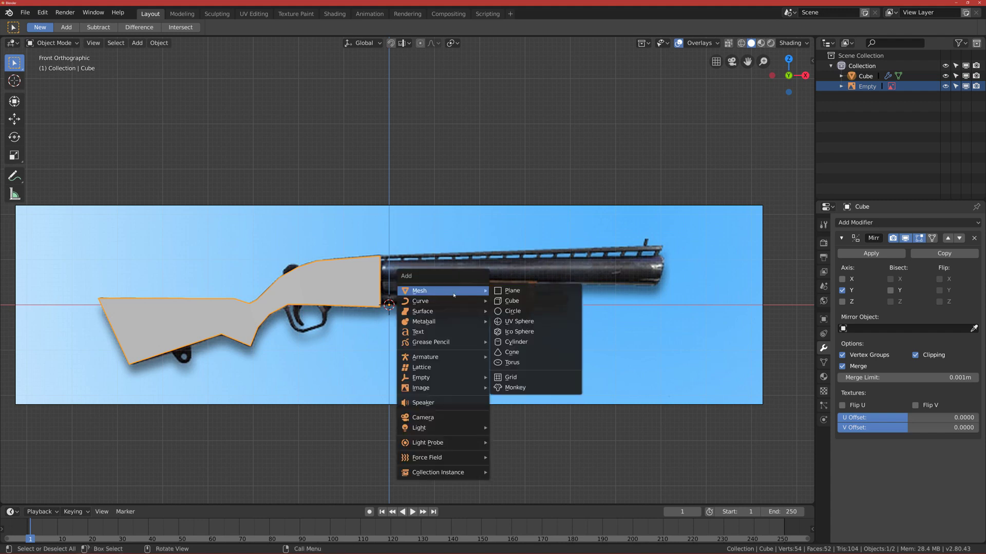
pyautogui.click(516, 342)
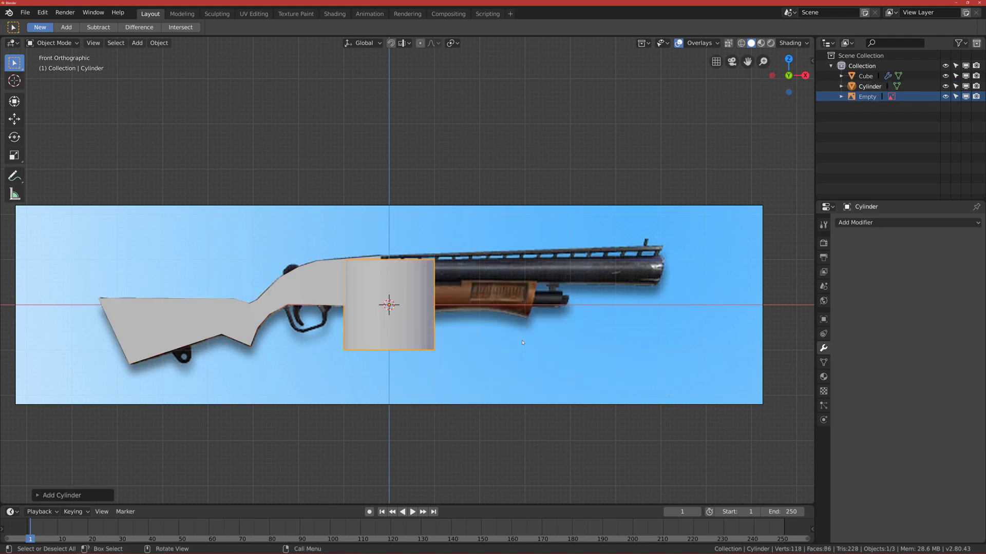
pyautogui.click(43, 496)
pyautogui.click(133, 372)
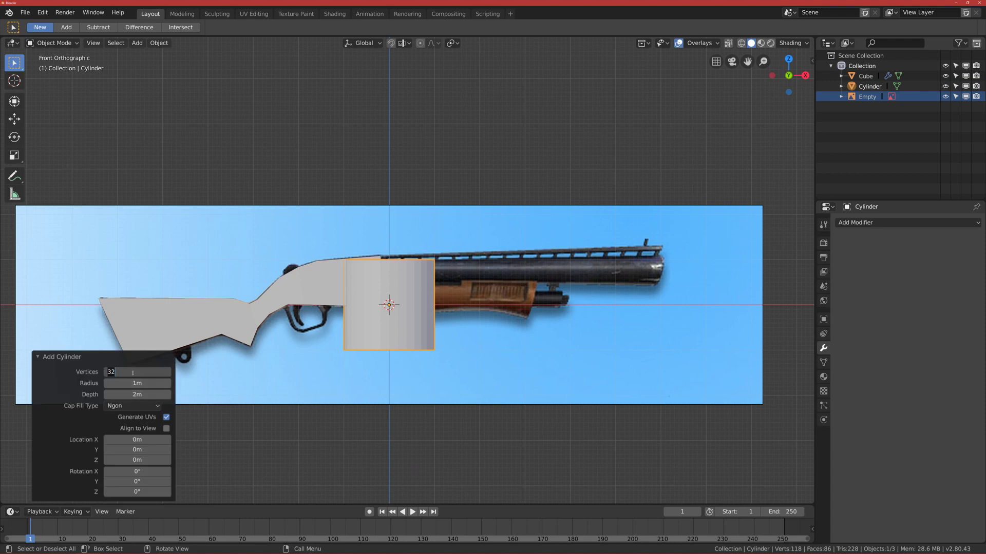
pyautogui.write('16')
pyautogui.press('Return')
# Rotate the cylinder 90° about the Y axis with ry90
pyautogui.moveTo(410, 305); pyautogui.dragTo(366, 381, button='middle')
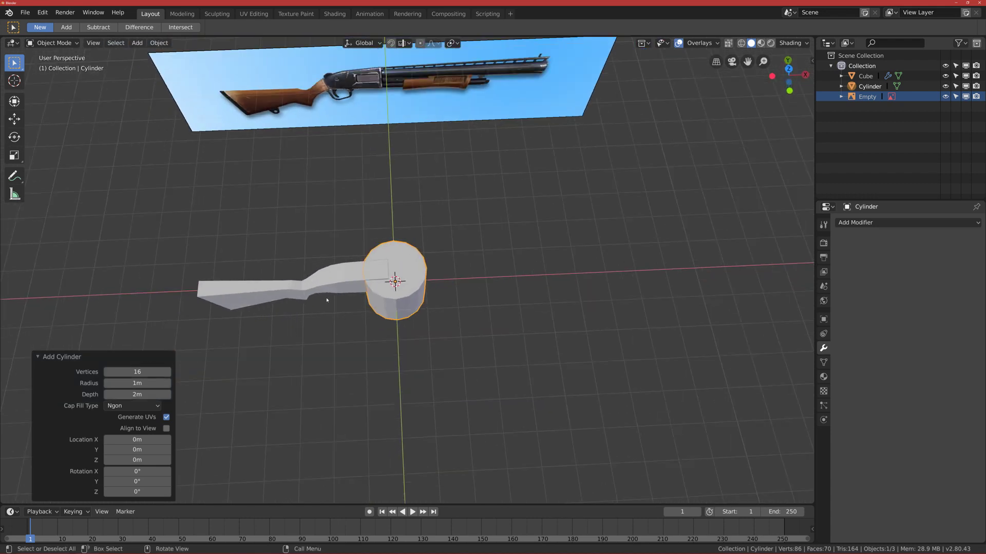
pyautogui.moveTo(327, 303); pyautogui.dragTo(328, 289, button='middle')
pyautogui.write('r')
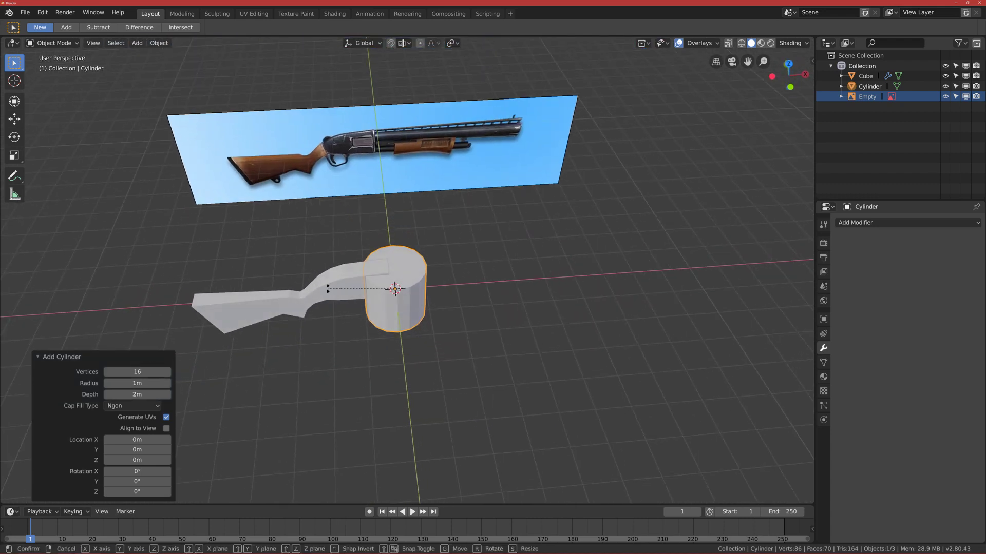
pyautogui.write('y90')
pyautogui.press('Return')
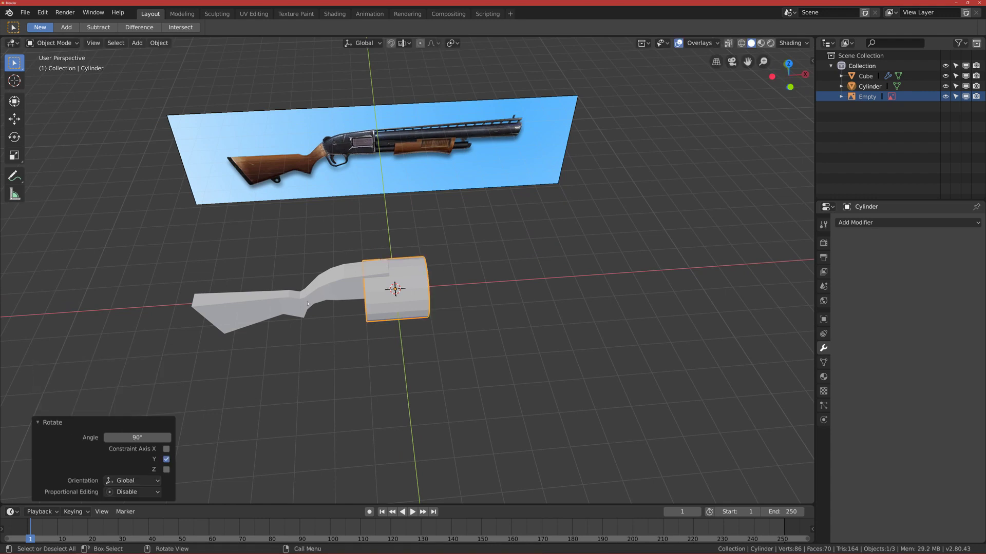
# Scale the cylinder down and lift it along Z to the reference barrel's height
pyautogui.press('KP_1')
pyautogui.scroll(5, 445, 285)
pyautogui.press('s')
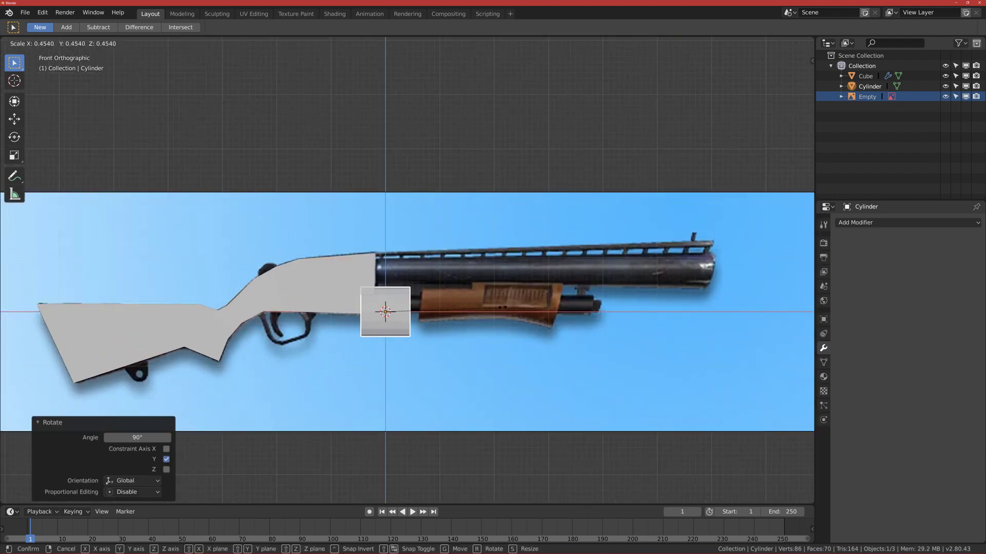
pyautogui.click(450, 315)
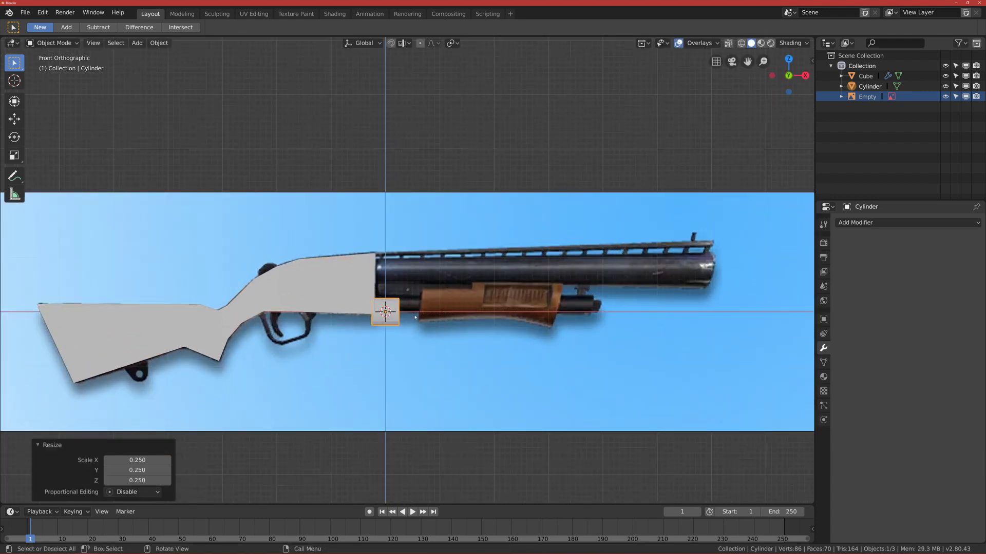
pyautogui.scroll(3, 450, 316)
pyautogui.press('g')
pyautogui.press('z')
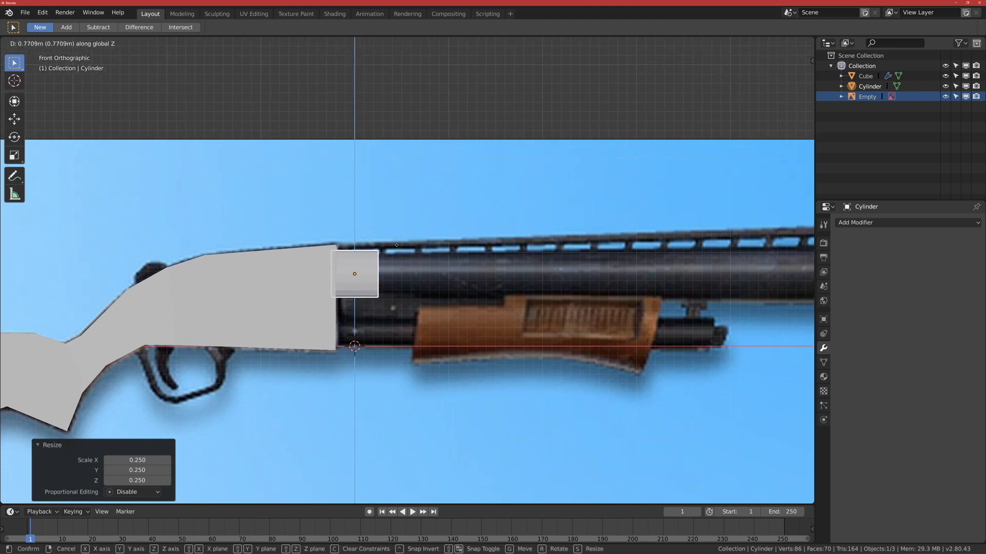
pyautogui.click(455, 287)
pyautogui.press('s')
pyautogui.click(454, 289)
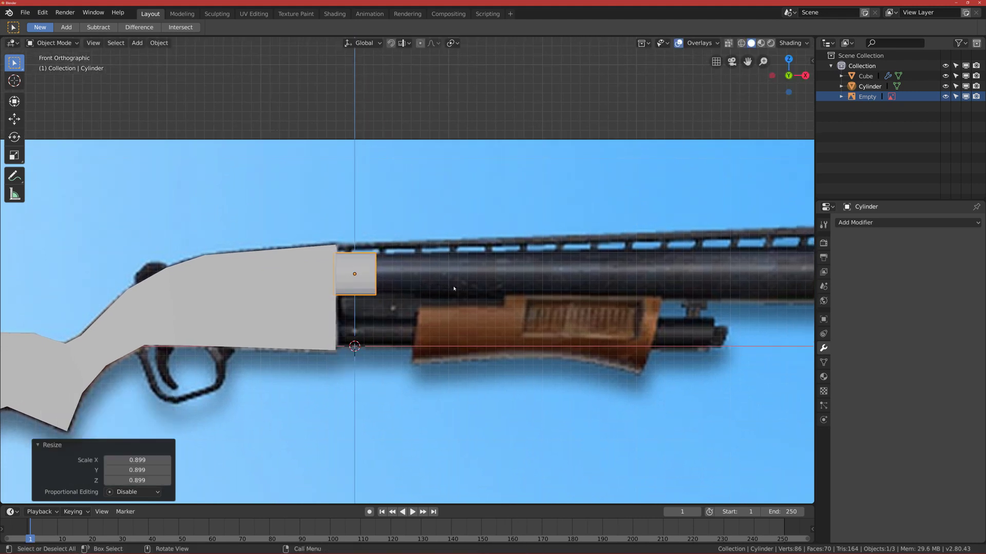
# Move the cylinder -0.144 m along X so it abuts the stock's front face
pyautogui.press('z')
pyautogui.click(361, 285)
pyautogui.scroll(3, 362, 286)
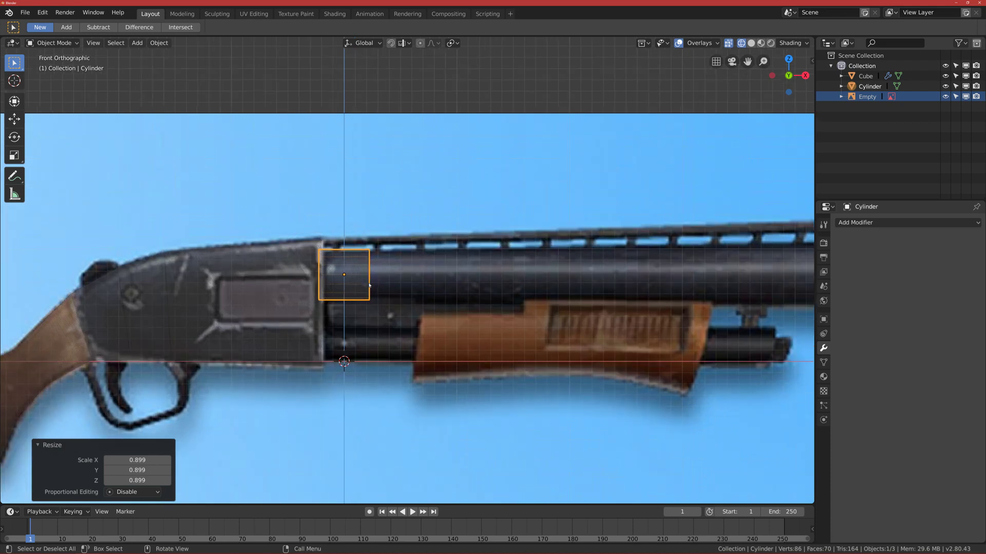
pyautogui.scroll(-3, 387, 283)
pyautogui.press('z')
pyautogui.click(348, 284)
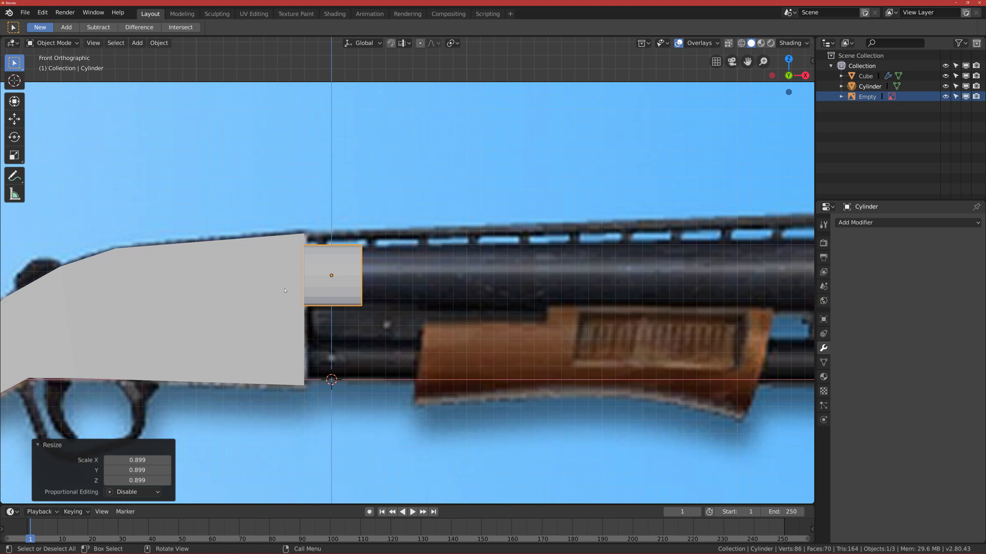
pyautogui.keyDown('shift'); pyautogui.moveTo(276, 283); pyautogui.dragTo(302, 287, button='middle'); pyautogui.keyUp('shift')
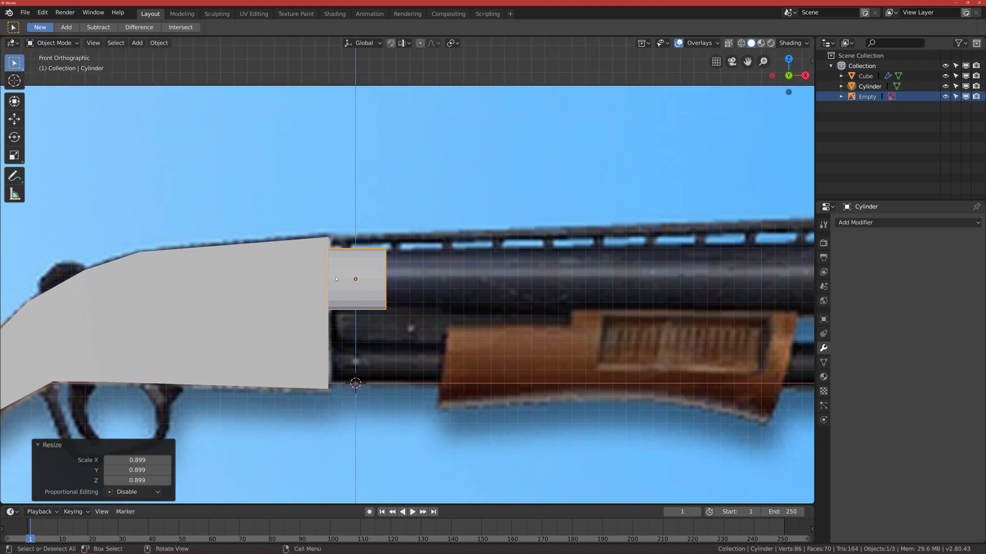
pyautogui.press('g')
pyautogui.press('x')
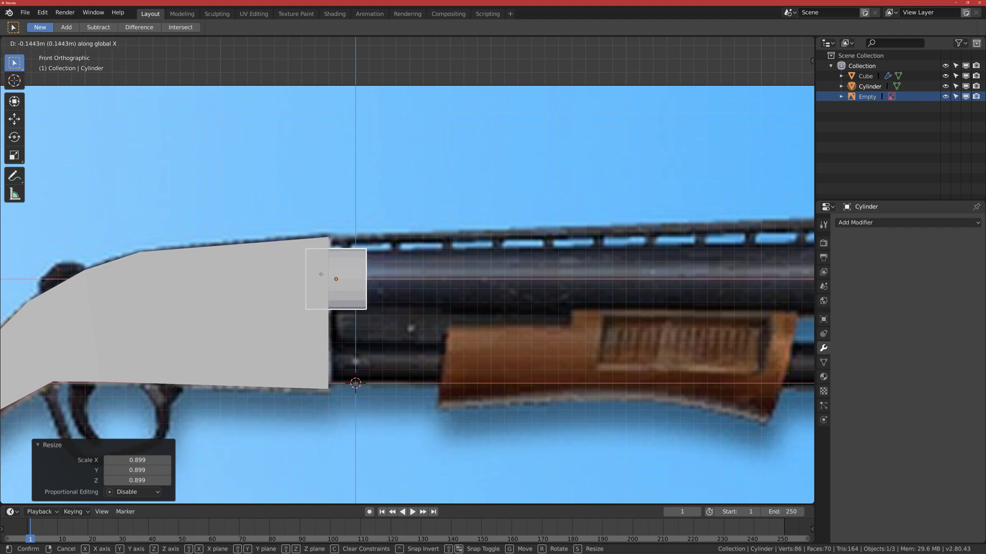
pyautogui.click(324, 274)
pyautogui.moveTo(319, 284); pyautogui.dragTo(303, 278, button='middle')
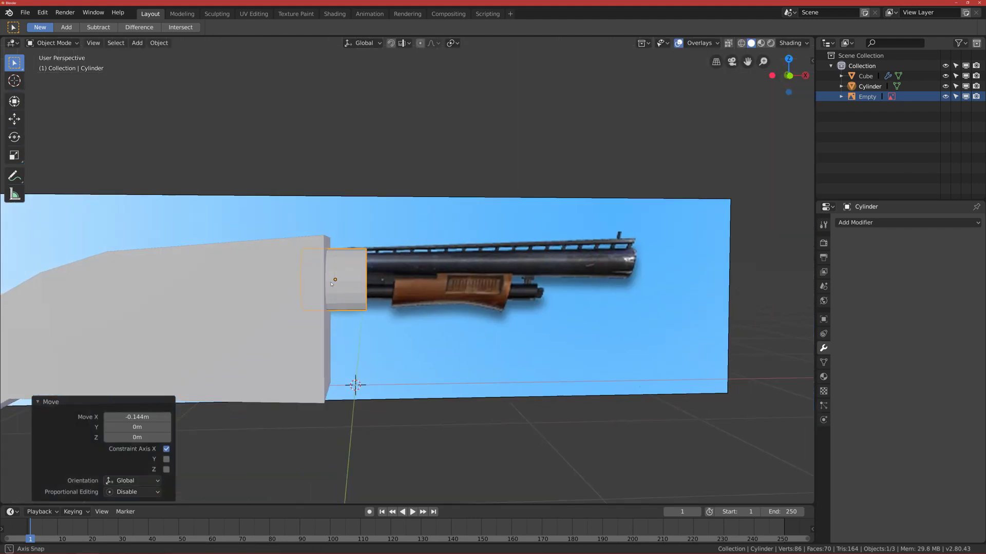
pyautogui.press('KP_1')
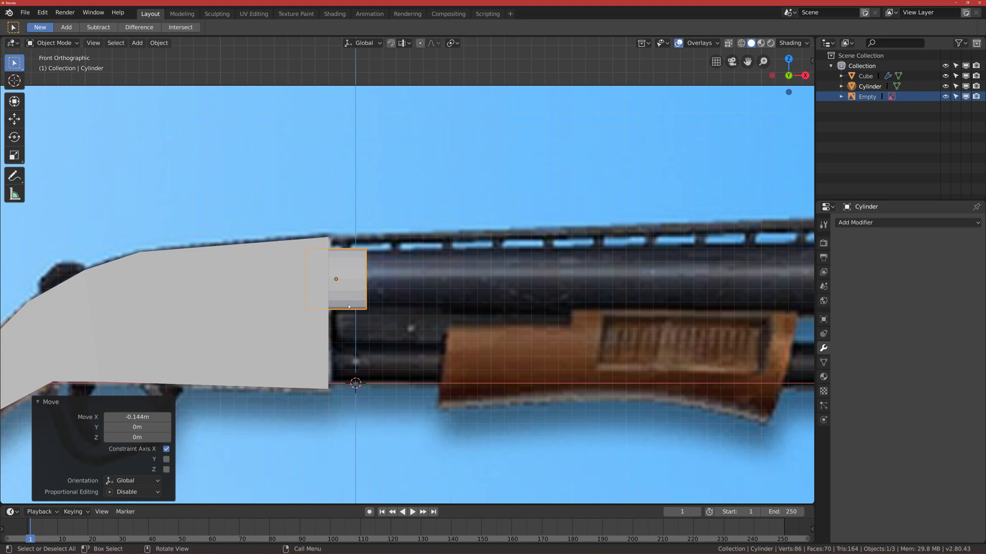
pyautogui.scroll(2, 349, 306)
pyautogui.scroll(-2, 348, 308)
# Extrude the cylinder's front cap face 5.96 m along X to the barrel tip
pyautogui.hotkey('ctrl', 'Tab')
pyautogui.click(403, 298)
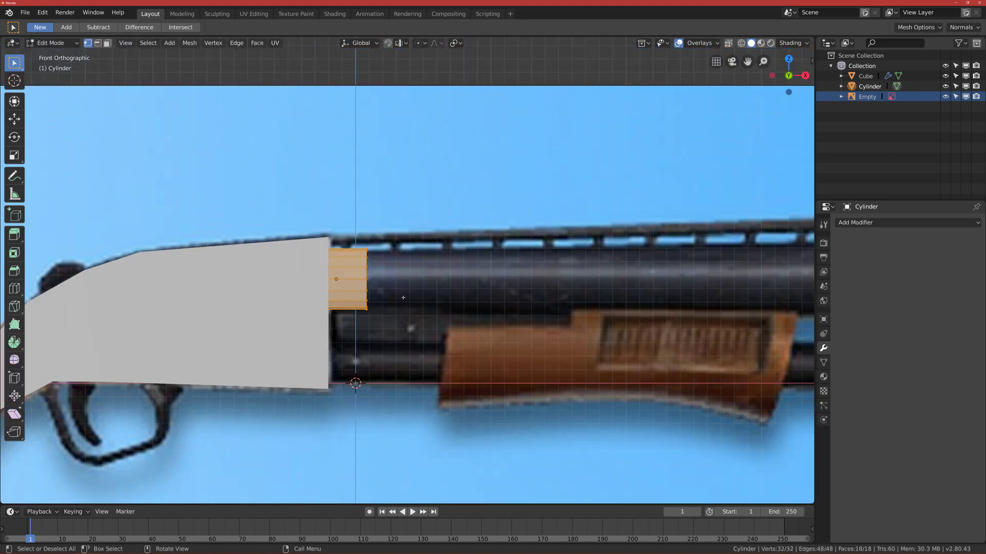
pyautogui.press('3')
pyautogui.moveTo(323, 209); pyautogui.dragTo(254, 197, button='middle')
pyautogui.click(364, 280)
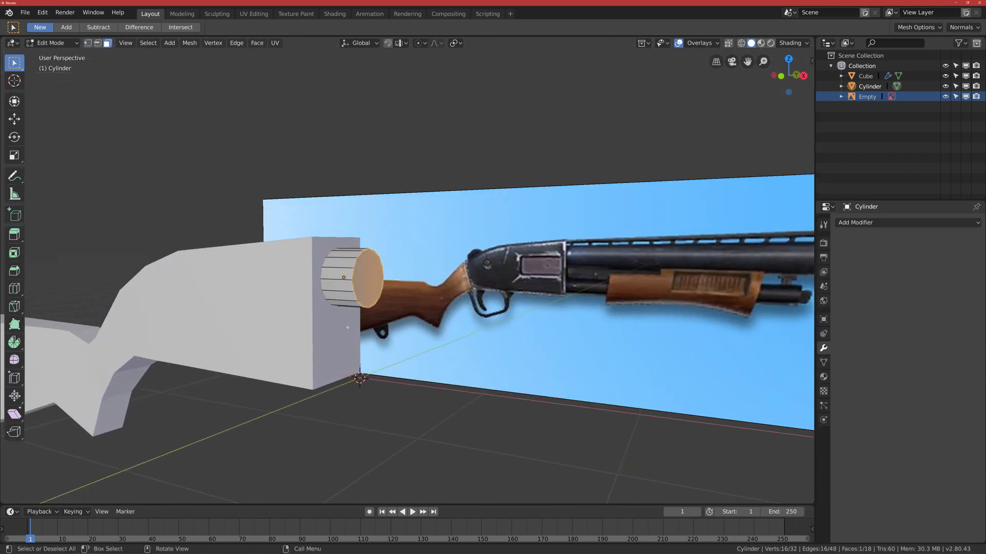
pyautogui.press('KP_1')
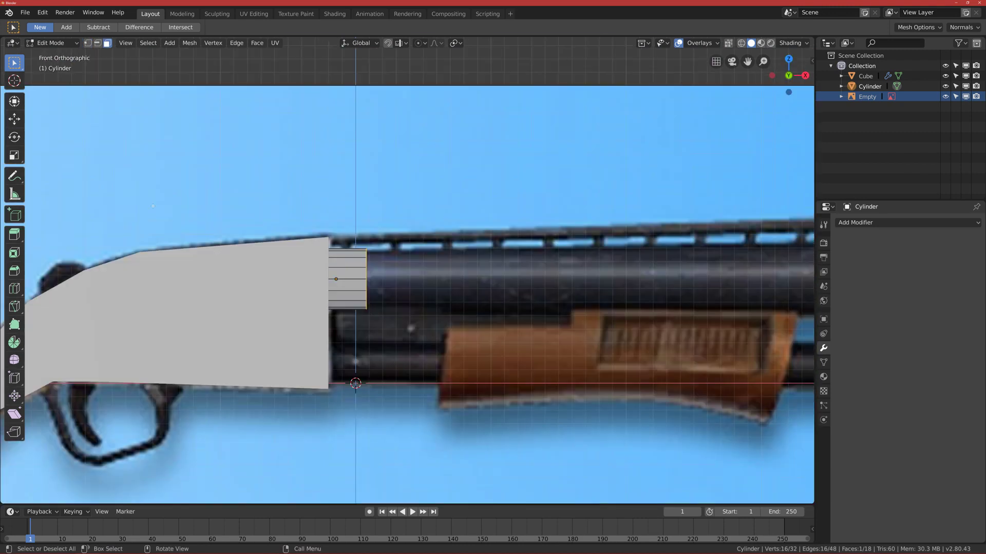
pyautogui.scroll(-4, 230, 240)
pyautogui.scroll(-2, 283, 263)
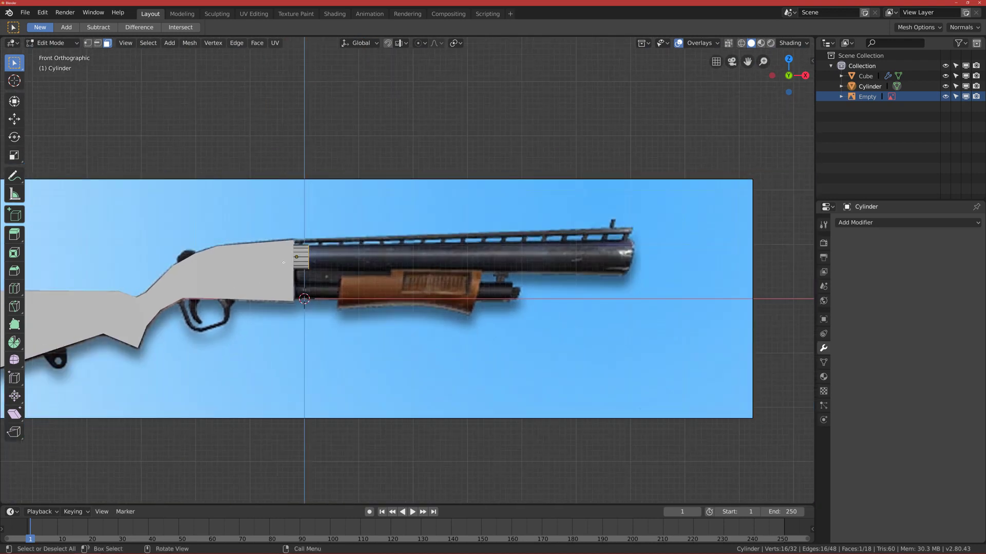
pyautogui.press('e')
pyautogui.press('x')
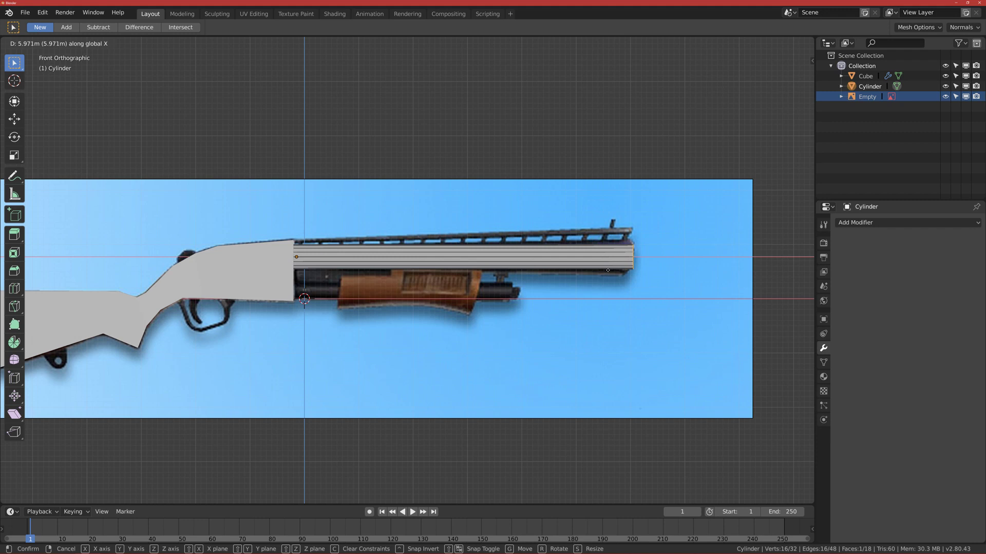
pyautogui.click(608, 270)
# Shrink the barrel's end face; the trial muzzle tilt is undone
pyautogui.keyDown('shift'); pyautogui.moveTo(645, 290); pyautogui.dragTo(495, 293, button='middle'); pyautogui.keyUp('shift')
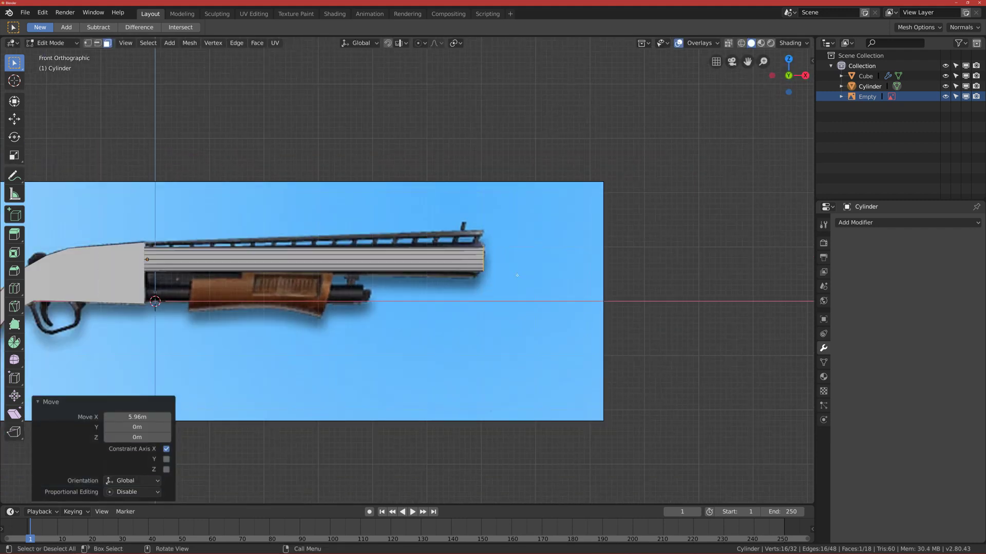
pyautogui.scroll(2, 517, 276)
pyautogui.keyDown('shift'); pyautogui.moveTo(541, 264); pyautogui.dragTo(602, 260, button='middle'); pyautogui.keyUp('shift')
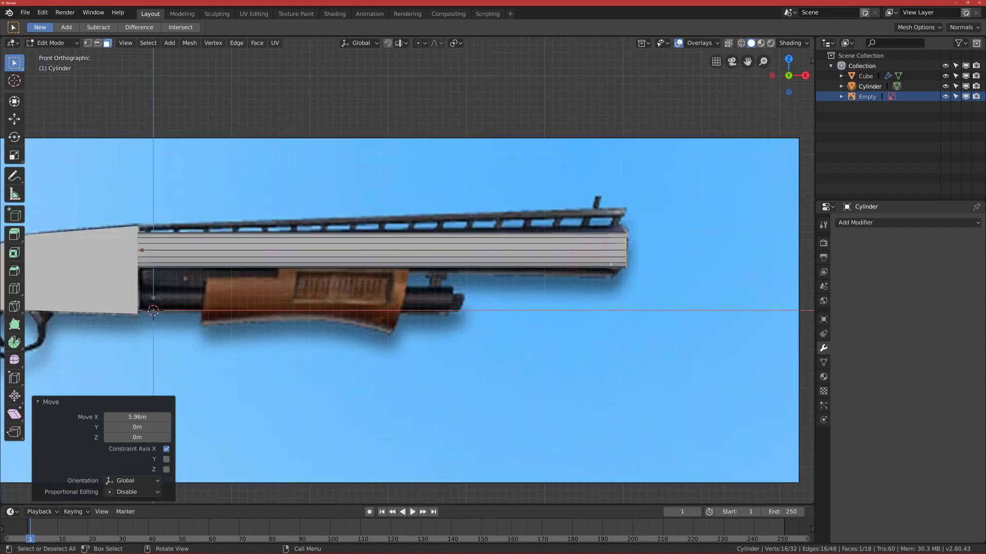
pyautogui.press('s')
pyautogui.press('Escape')
pyautogui.press('s')
pyautogui.click(696, 233)
pyautogui.press('r')
pyautogui.click(693, 253)
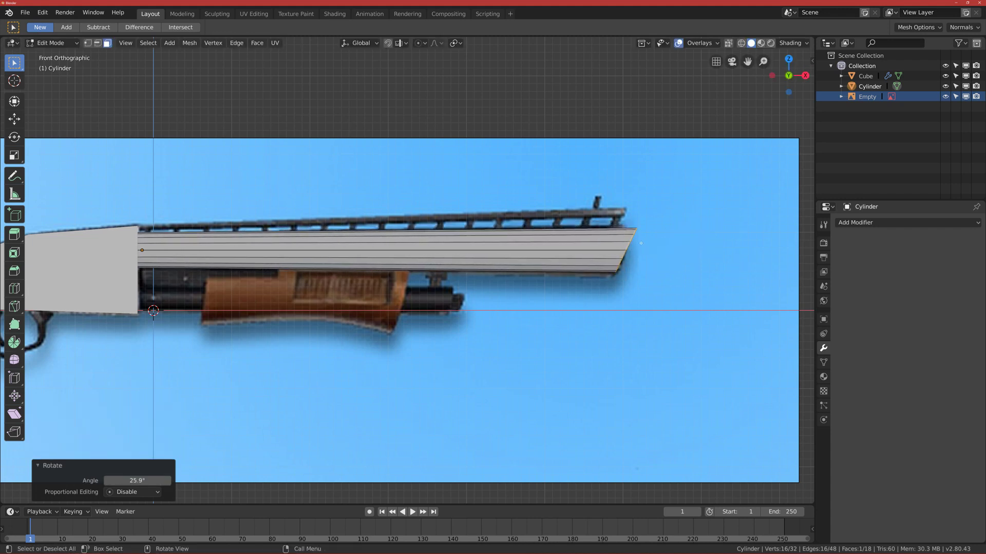
pyautogui.hotkey('ctrl', 'z')
pyautogui.hotkey('ctrl', 'z')
# Snap to the front view and isolate the barrel in local view
pyautogui.moveTo(612, 261); pyautogui.dragTo(560, 265, button='middle')
pyautogui.moveTo(381, 296); pyautogui.dragTo(493, 277, button='middle')
pyautogui.scroll(-3, 453, 288)
pyautogui.press('`')
pyautogui.click(225, 163)
pyautogui.hotkey('ctrl', 'Tab')
pyautogui.press('Escape')
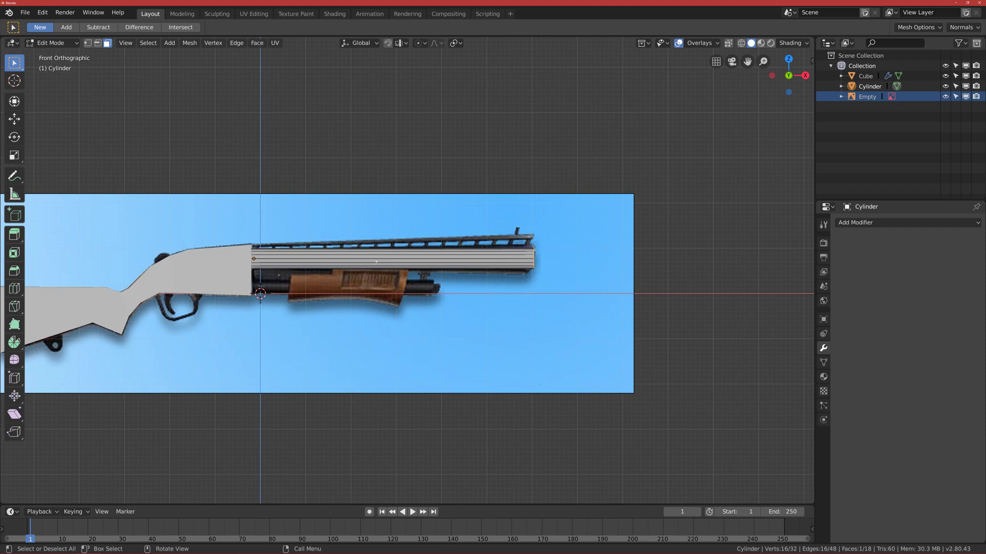
pyautogui.press('KP_Divide')
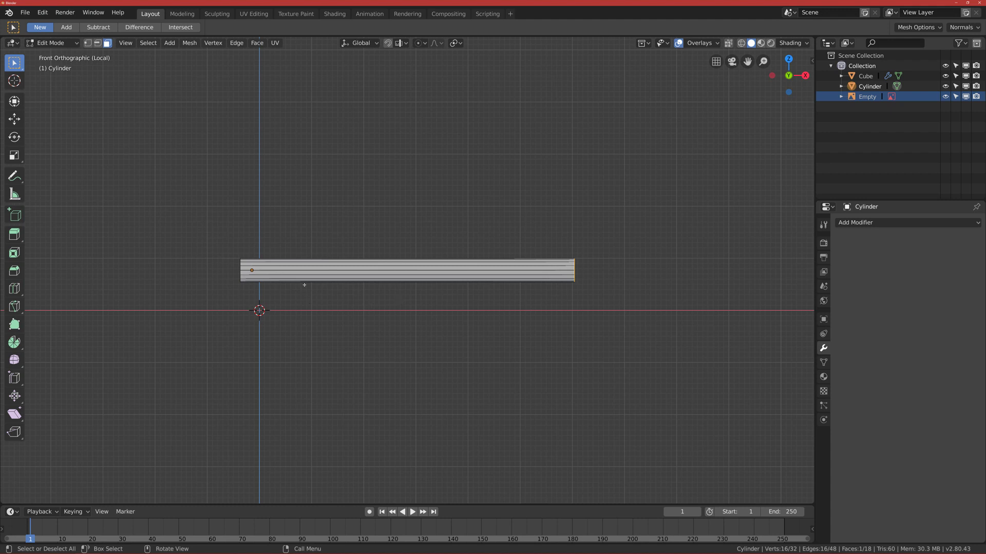
# Exit local view, return to Object Mode and hide everything except the barrel cylinder
pyautogui.press('KP_Divide')
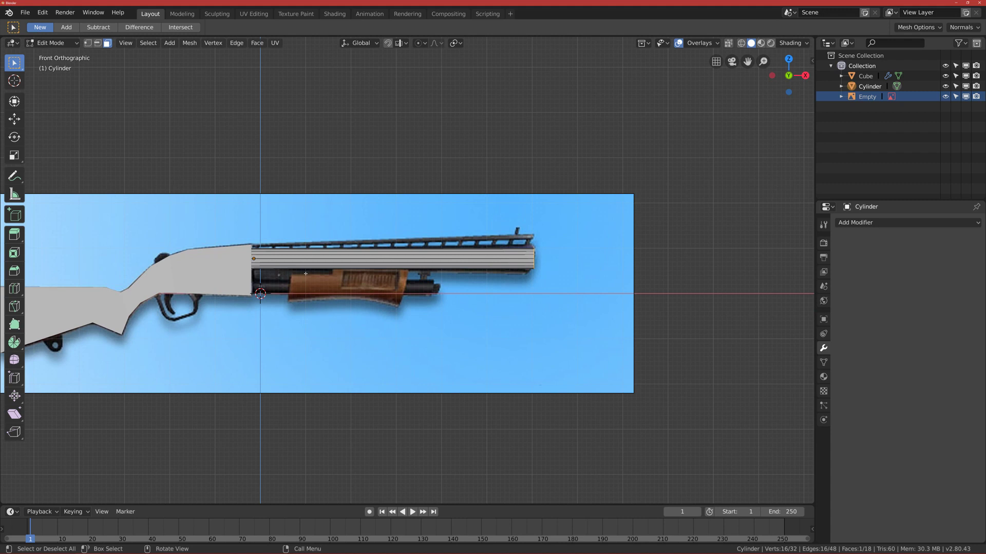
pyautogui.hotkey('ctrl', 'Tab')
pyautogui.click(235, 277)
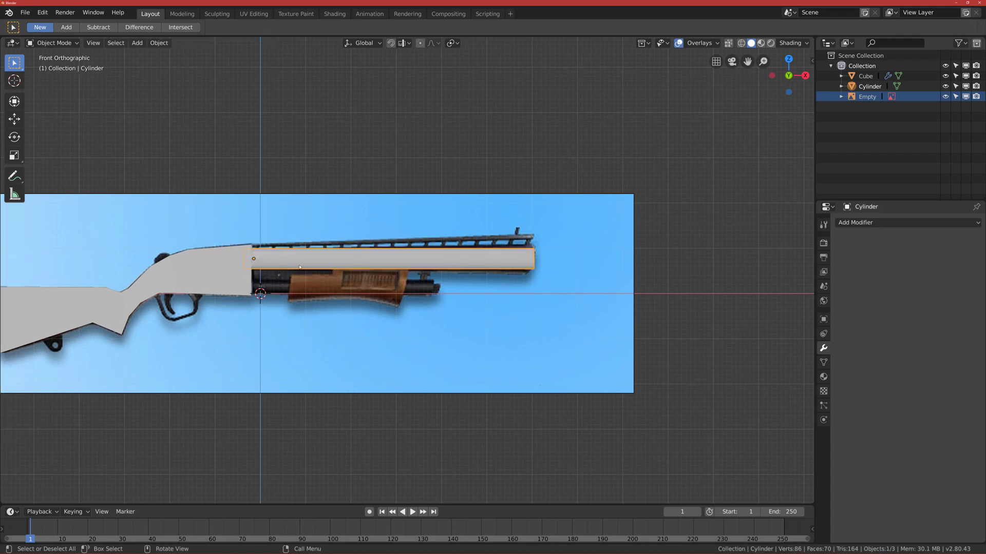
pyautogui.hotkey('shift', 'h')
pyautogui.scroll(2, 300, 268)
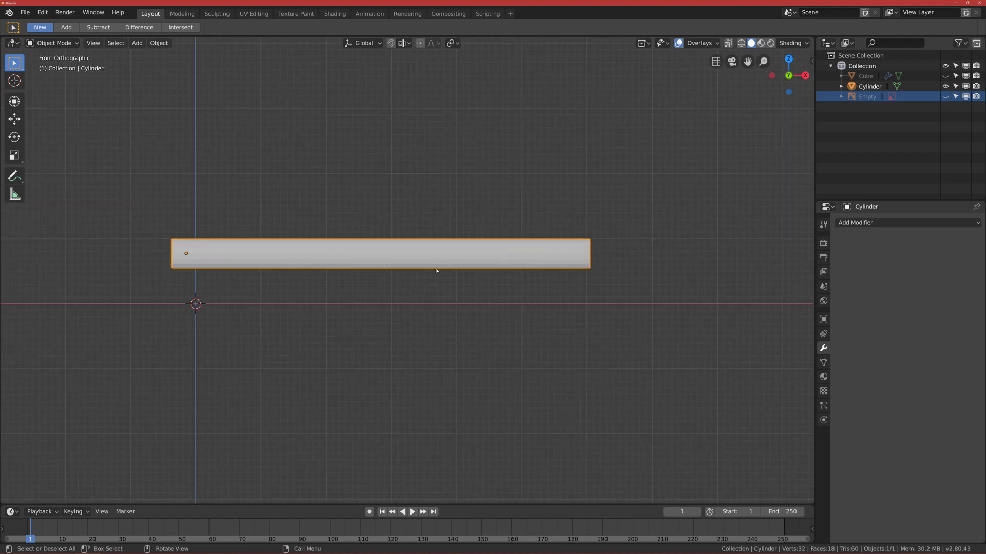
# Edit the cylinder's mesh and select both of its end cap faces
pyautogui.hotkey('ctrl', 'Tab')
pyautogui.click(512, 275)
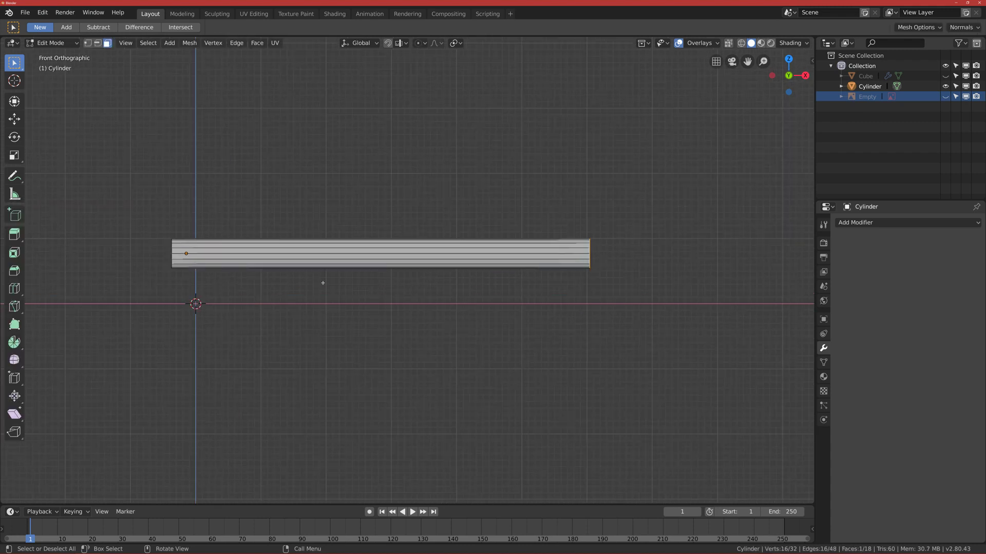
pyautogui.moveTo(304, 283); pyautogui.dragTo(342, 287, button='middle')
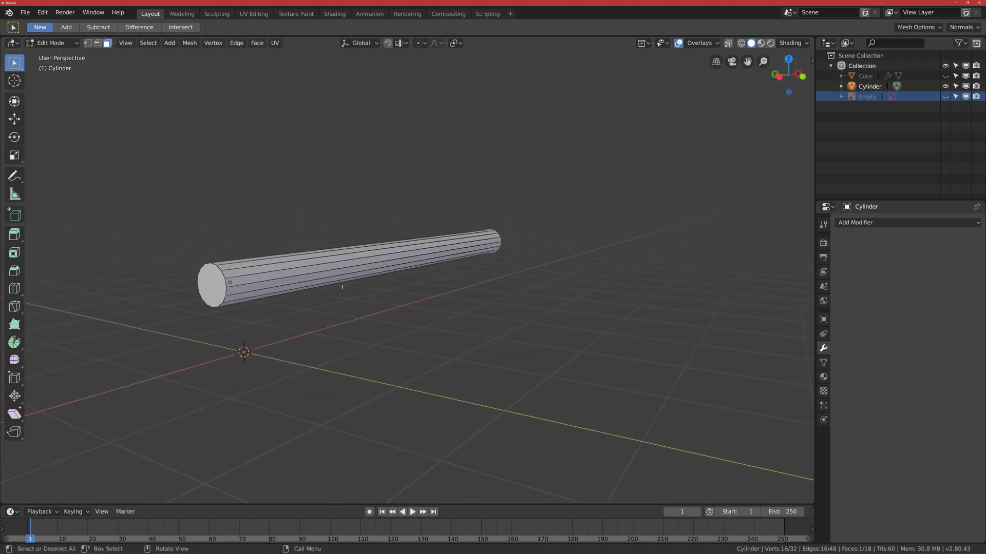
pyautogui.moveTo(454, 271); pyautogui.dragTo(345, 307, button='middle')
pyautogui.click(323, 302)
pyautogui.keyDown('shift'); pyautogui.click(454, 273); pyautogui.keyUp('shift')
pyautogui.scroll(2, 496, 309)
pyautogui.keyDown('shift'); pyautogui.moveTo(524, 306); pyautogui.dragTo(432, 310, button='middle'); pyautogui.keyUp('shift')
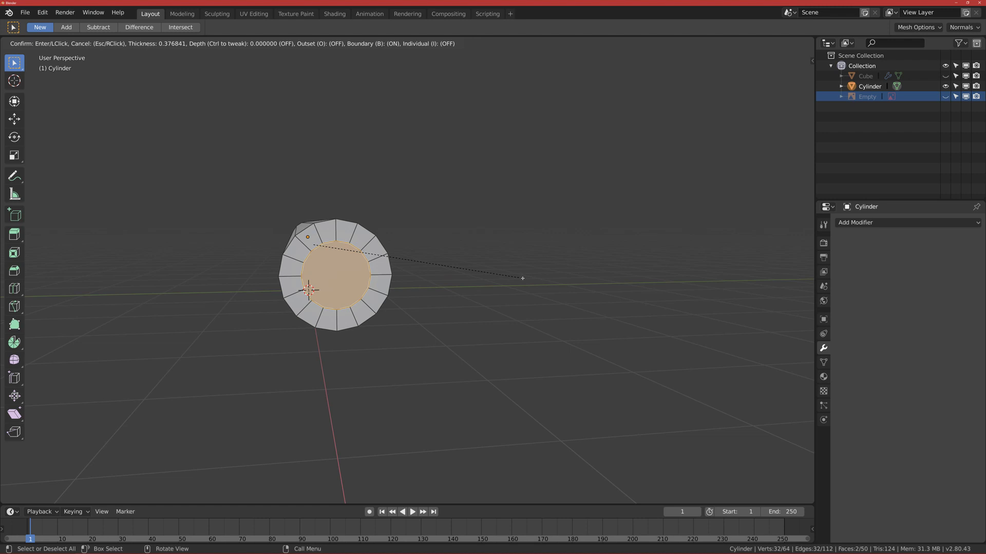
# Confirm the 0.3768 m inset on both end caps and check each end
pyautogui.click(522, 278)
pyautogui.moveTo(358, 325); pyautogui.dragTo(451, 322, button='middle')
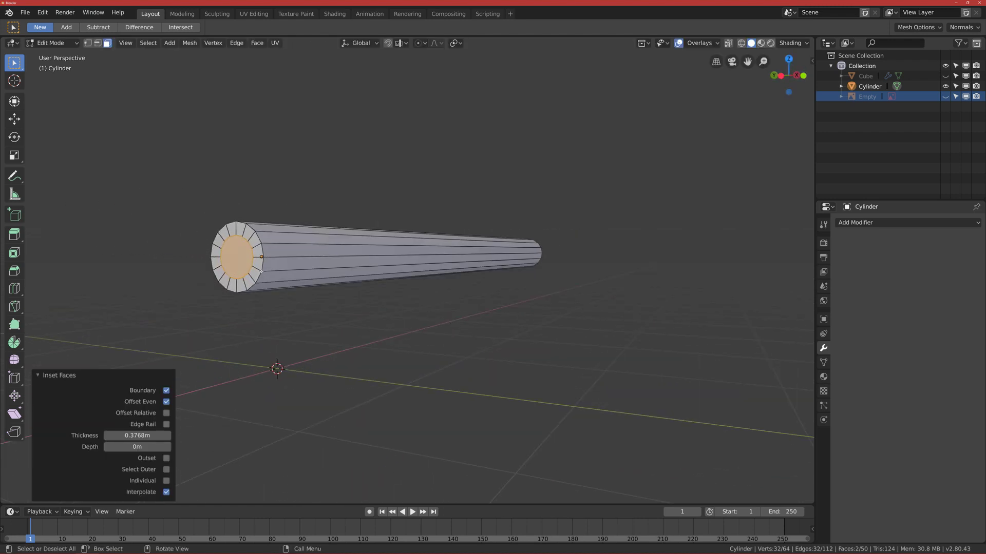
pyautogui.moveTo(240, 259); pyautogui.dragTo(368, 271, button='middle')
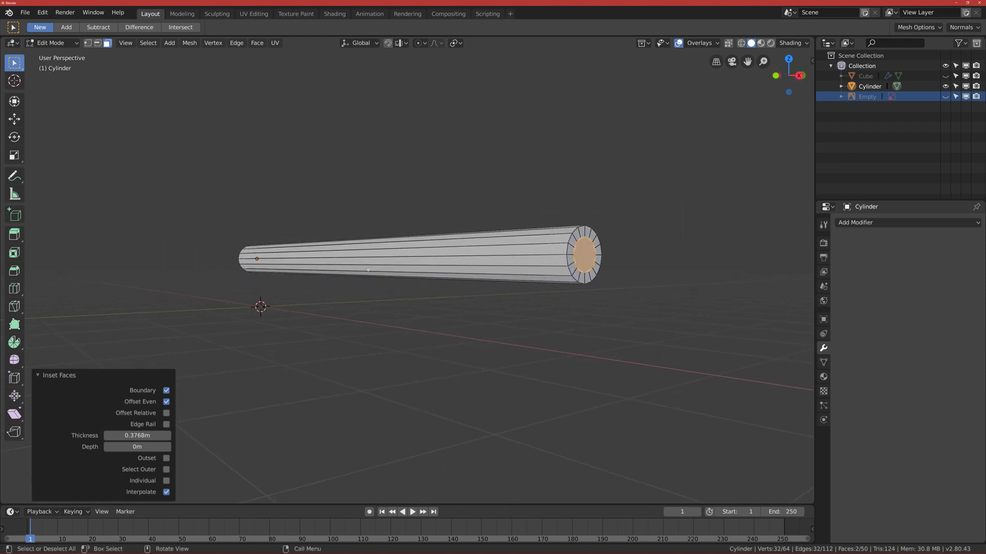
pyautogui.press('F3')
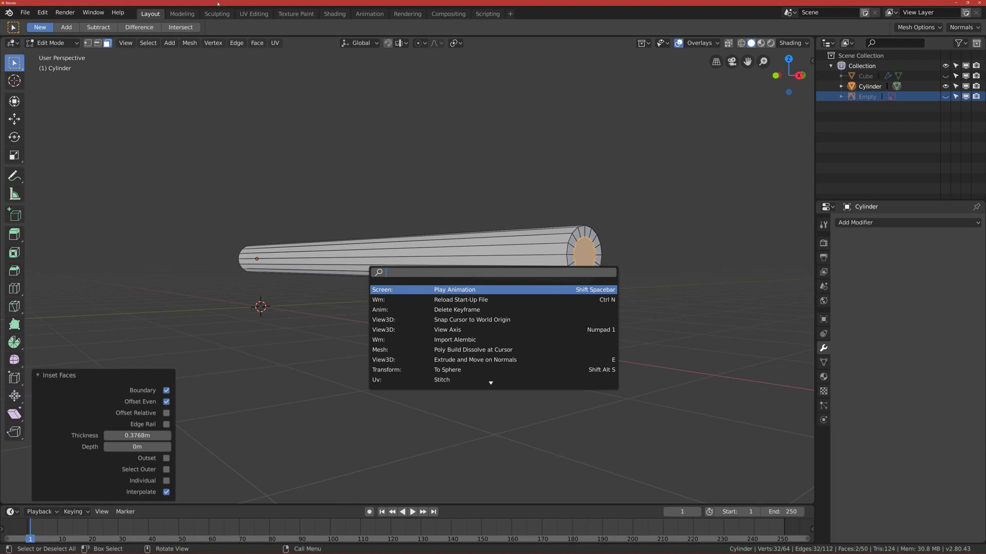
pyautogui.click(24, 13)
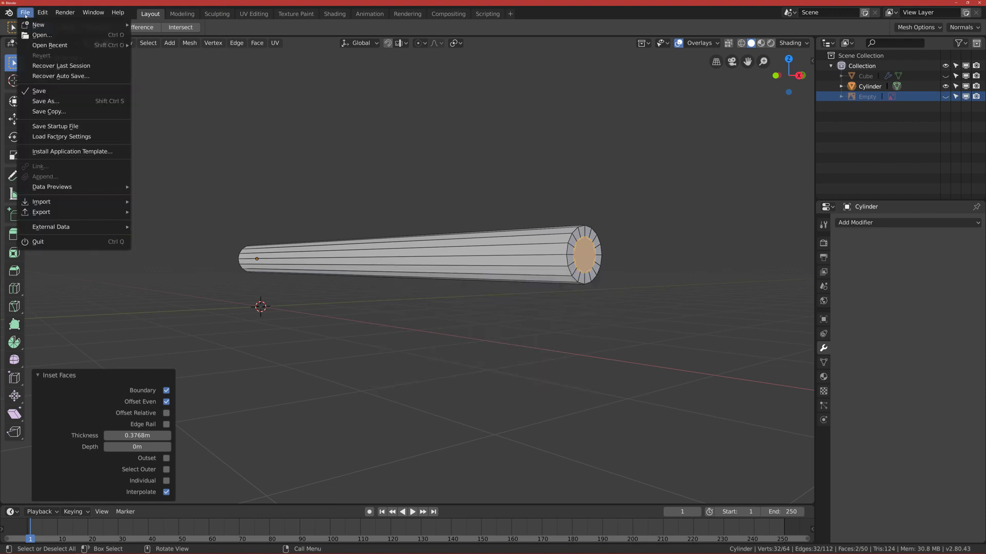
pyautogui.moveTo(36, 15)
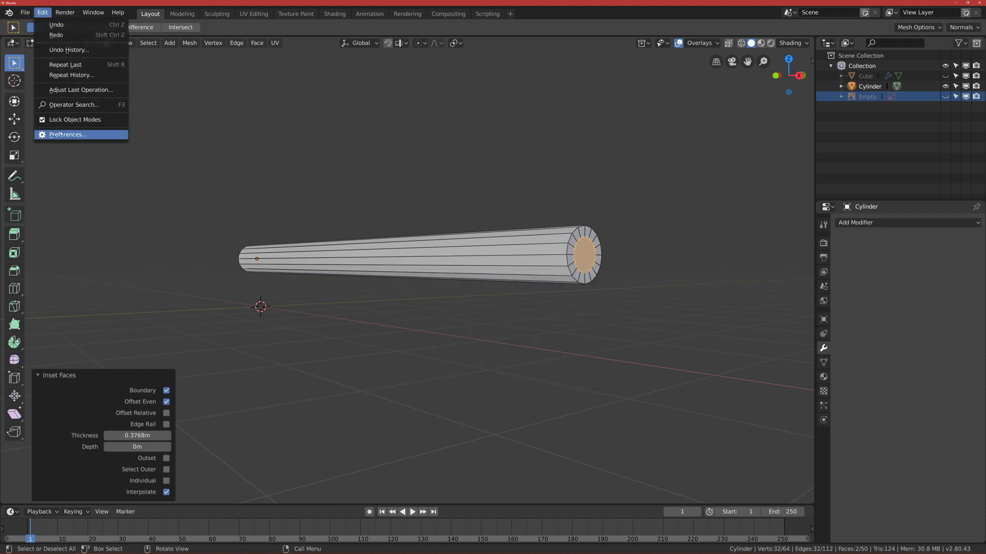
pyautogui.moveTo(0, 41); pyautogui.dragTo(389, 182)
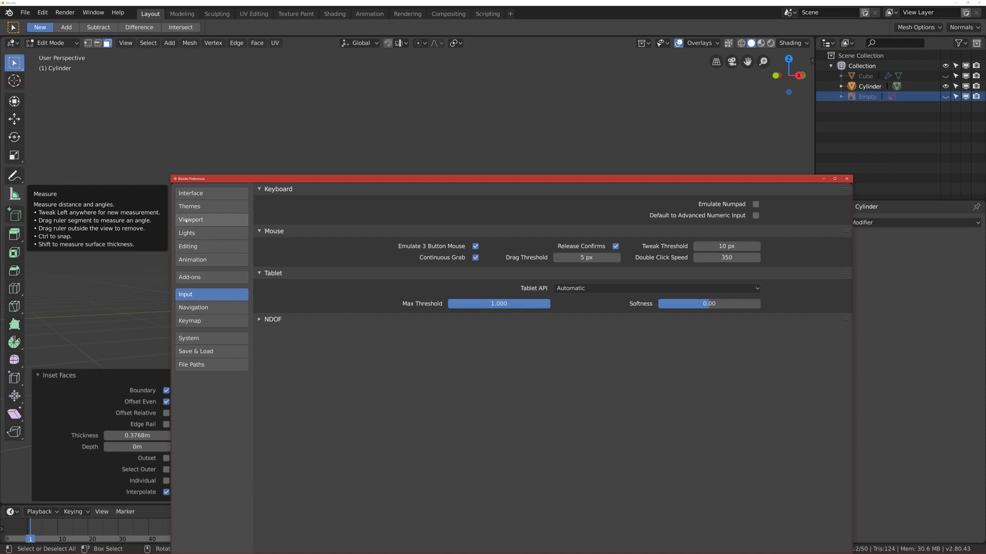
pyautogui.click(188, 338)
pyautogui.click(196, 321)
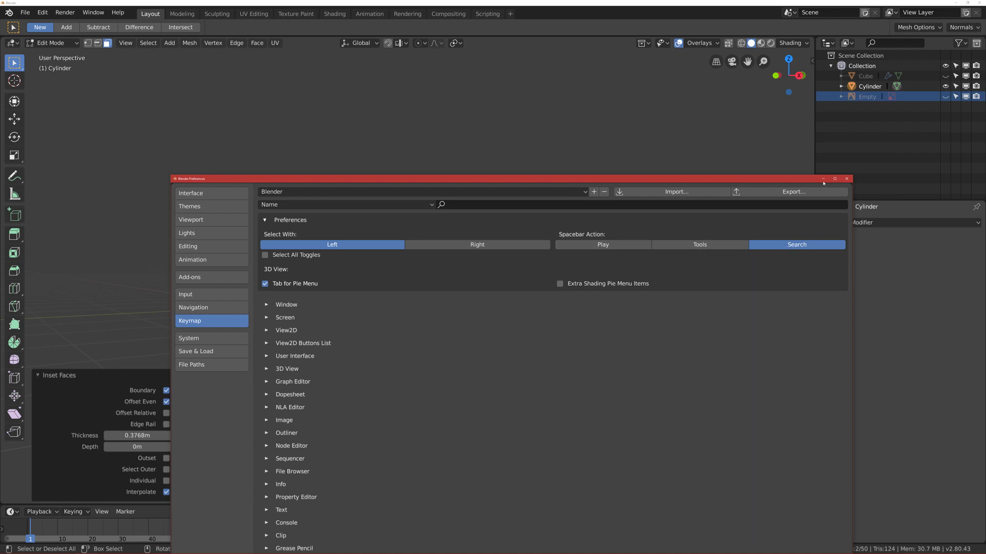
pyautogui.click(845, 179)
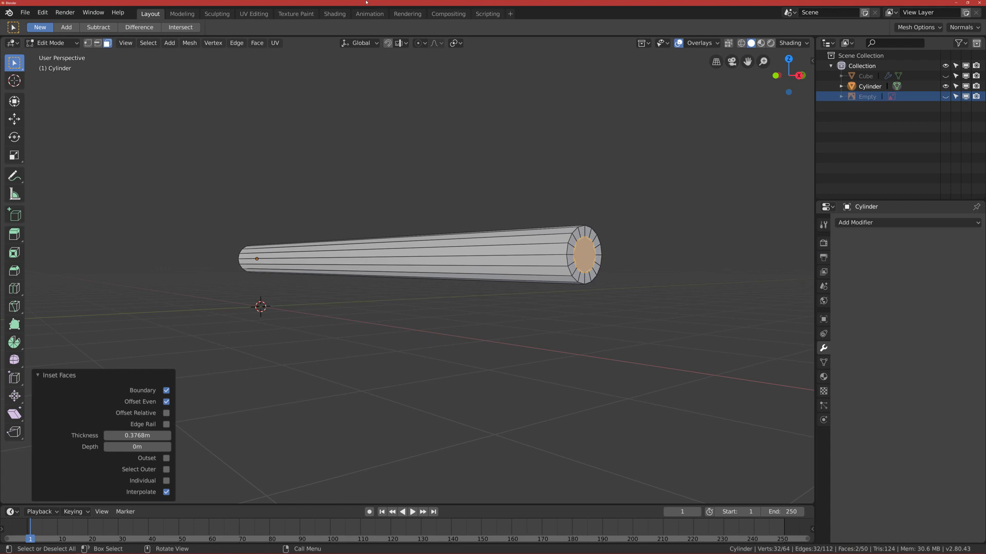
# Use Bridge / Loft on the two inset inner faces to cut a bore through the barrel
pyautogui.moveTo(345, 232); pyautogui.dragTo(352, 235, button='middle')
pyautogui.press('space')
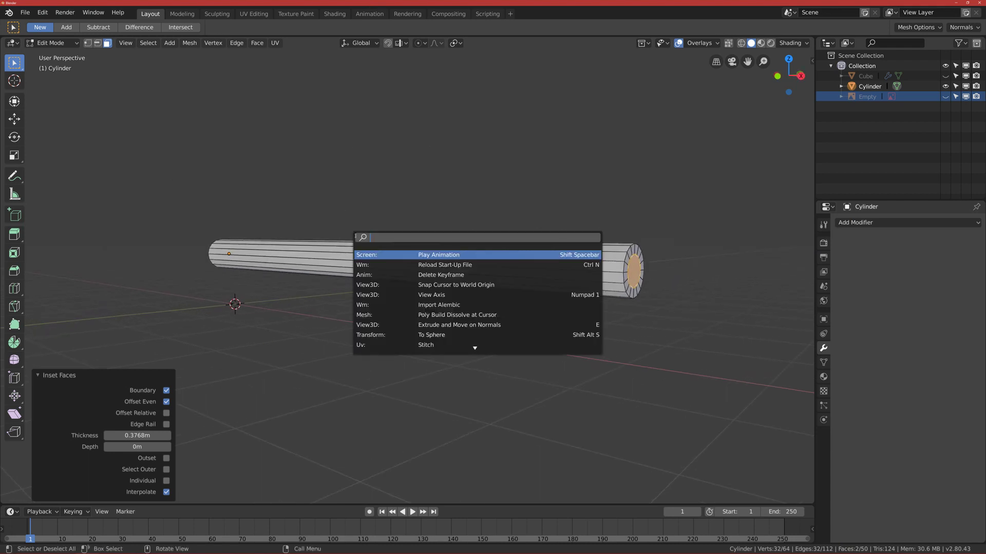
pyautogui.write('brid')
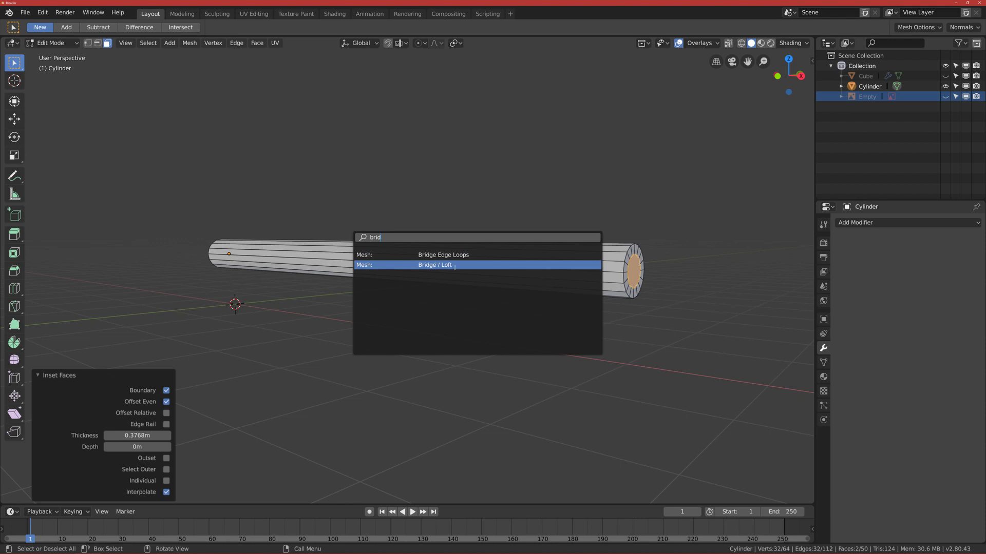
pyautogui.click(453, 266)
# Inspect the hollow bore, deselect everything and snap to Front view
pyautogui.moveTo(509, 303); pyautogui.dragTo(435, 291, button='middle')
pyautogui.scroll(6, 484, 304)
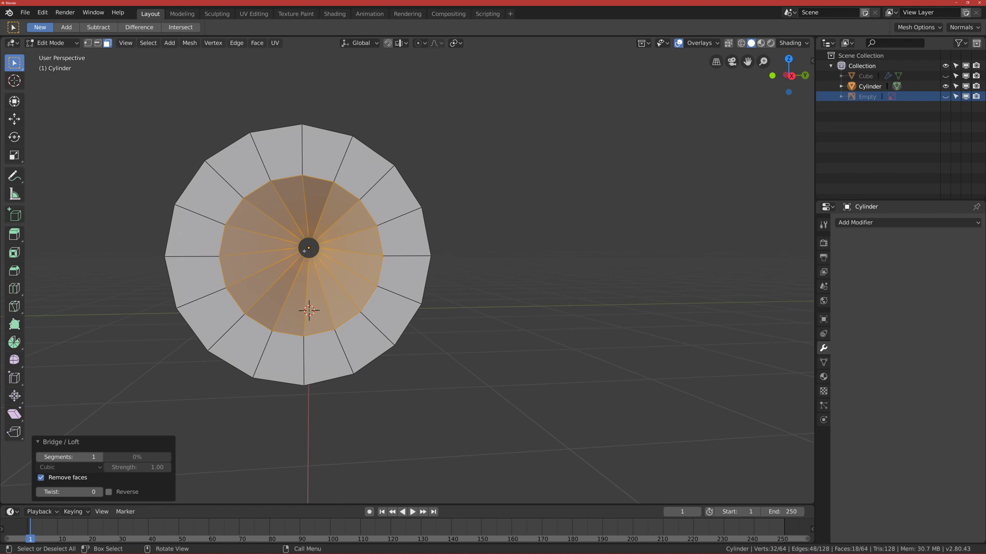
pyautogui.moveTo(306, 260); pyautogui.dragTo(405, 247, button='middle')
pyautogui.hotkey('alt', 'a')
pyautogui.moveTo(486, 380); pyautogui.dragTo(437, 274, button='middle')
pyautogui.moveTo(359, 136); pyautogui.dragTo(430, 173, button='middle')
pyautogui.moveTo(320, 242); pyautogui.dragTo(287, 292, button='middle')
pyautogui.press('KP_1')
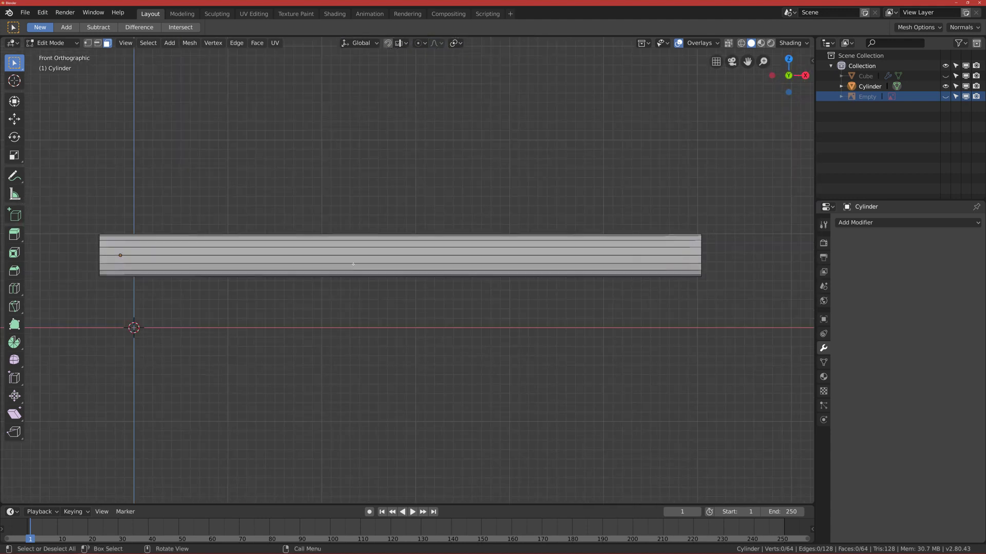
# Unhide the reference image and stock, then edit the barrel cylinder's mesh
pyautogui.press('Tab')
pyautogui.scroll(-1, 289, 276)
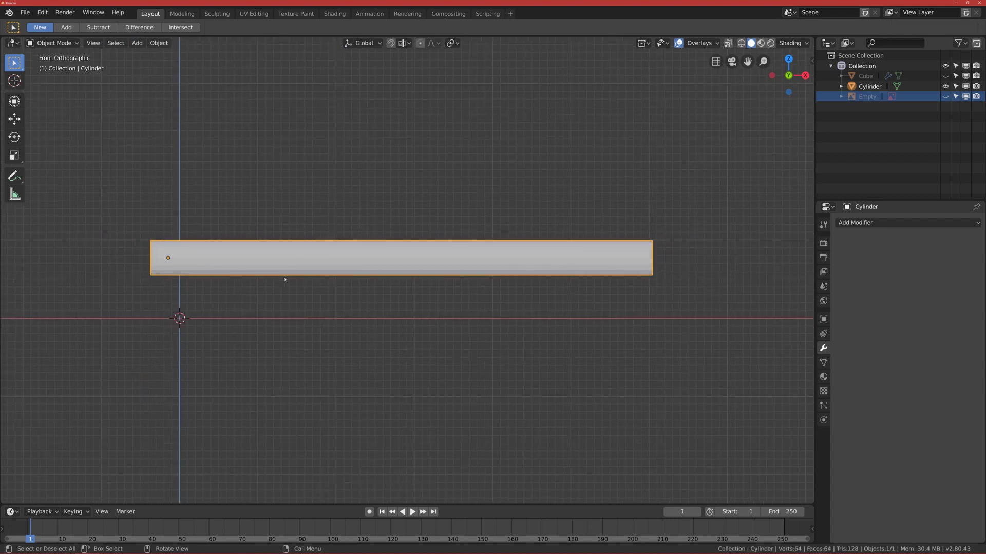
pyautogui.hotkey('alt', 'h')
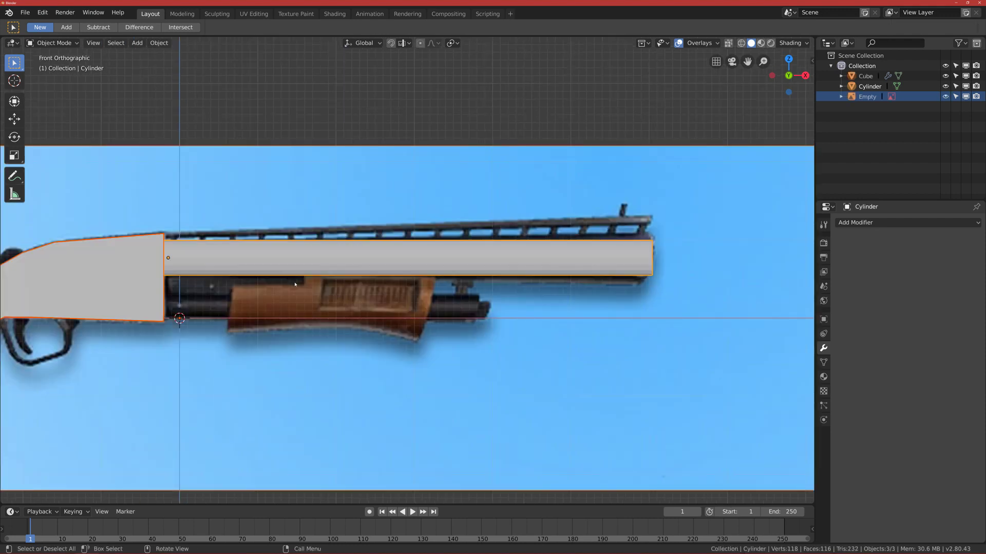
pyautogui.click(288, 263)
pyautogui.scroll(1, 288, 263)
pyautogui.press('Tab')
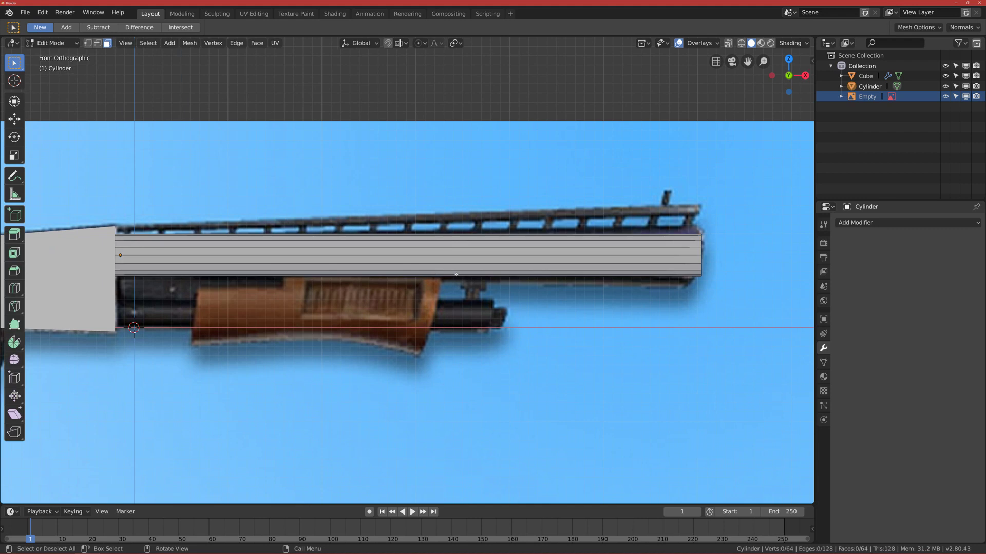
# In Wireframe shading, box-select all vertices at the barrel's front end
pyautogui.keyDown('shift'); pyautogui.moveTo(541, 289); pyautogui.dragTo(432, 278, button='middle'); pyautogui.keyUp('shift')
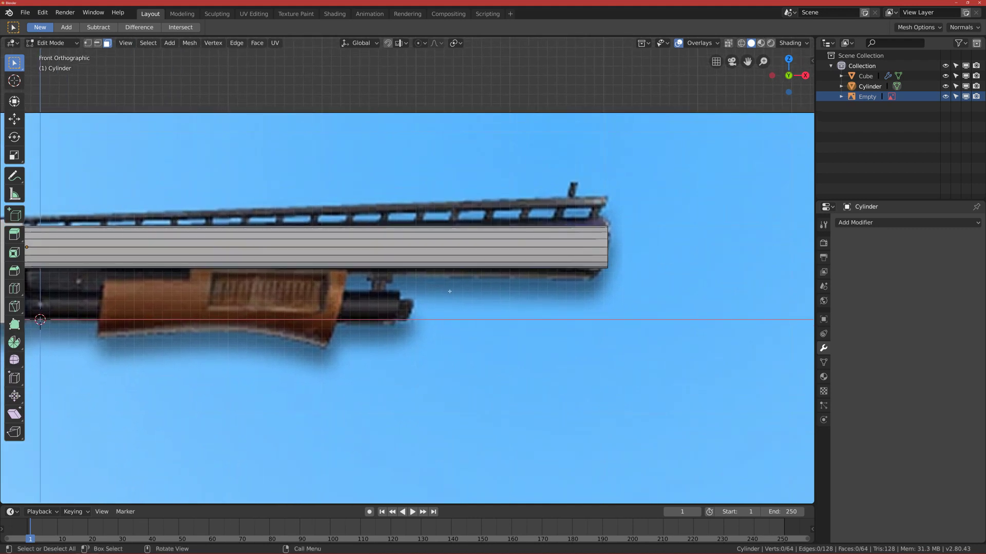
pyautogui.scroll(-1, 581, 257)
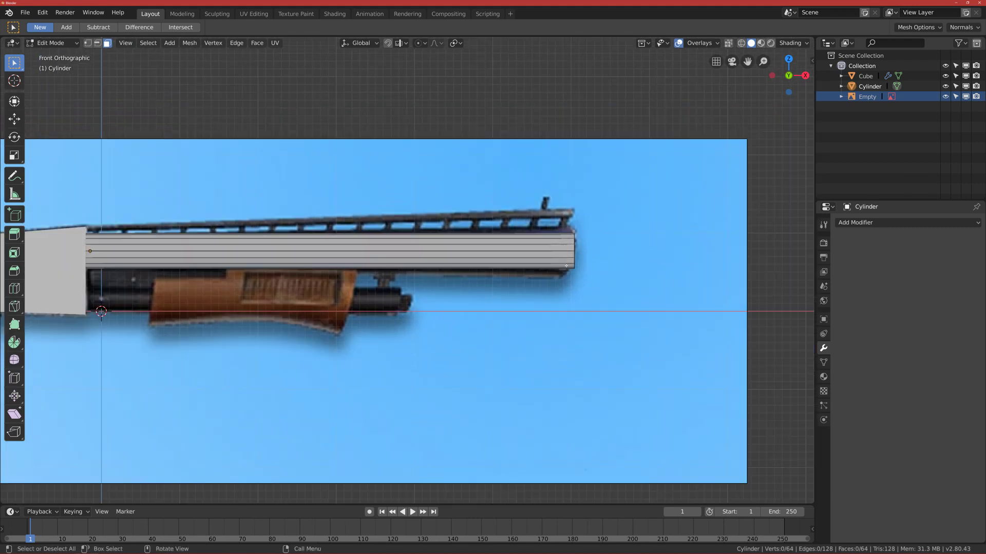
pyautogui.press('z')
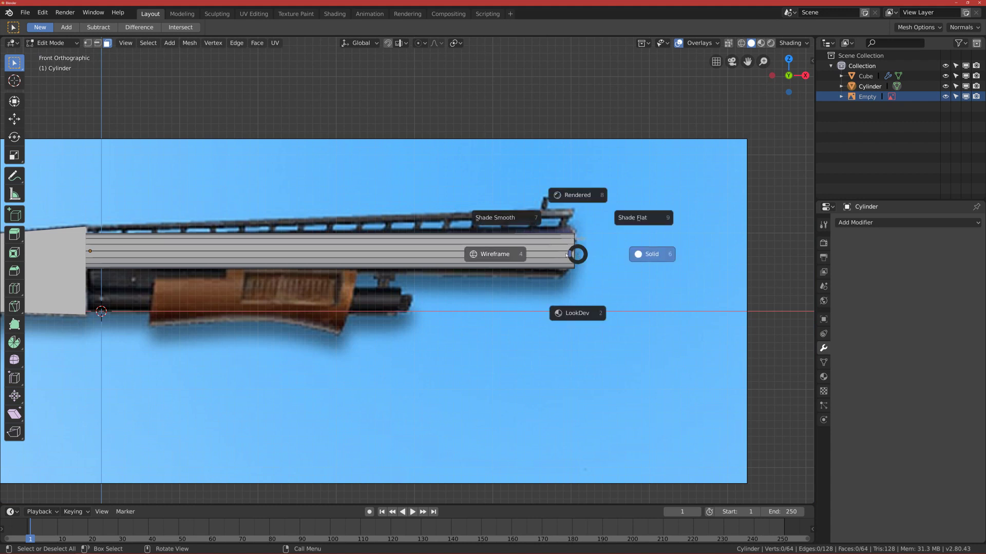
pyautogui.click(516, 254)
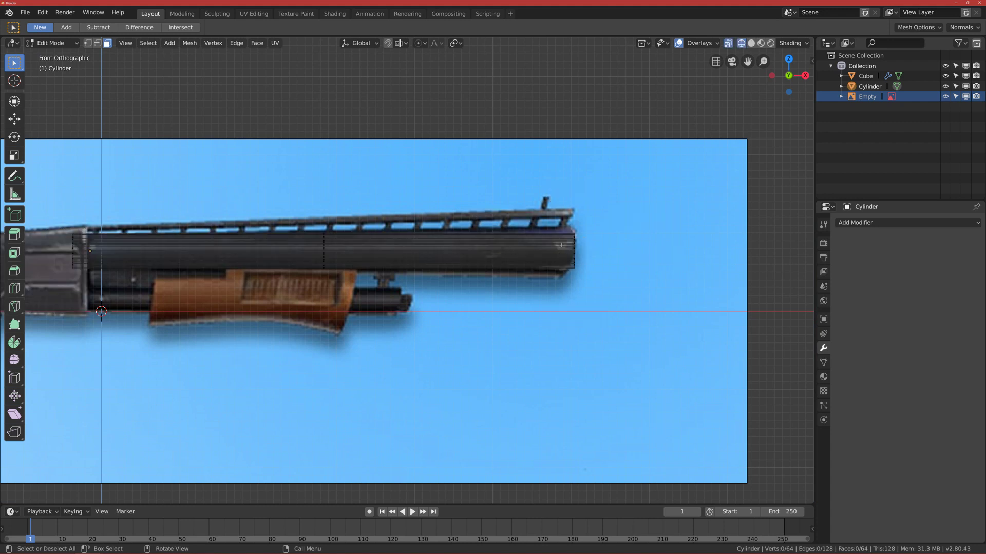
pyautogui.press('1')
pyautogui.moveTo(547, 223); pyautogui.dragTo(594, 276)
pyautogui.scroll(4, 594, 277)
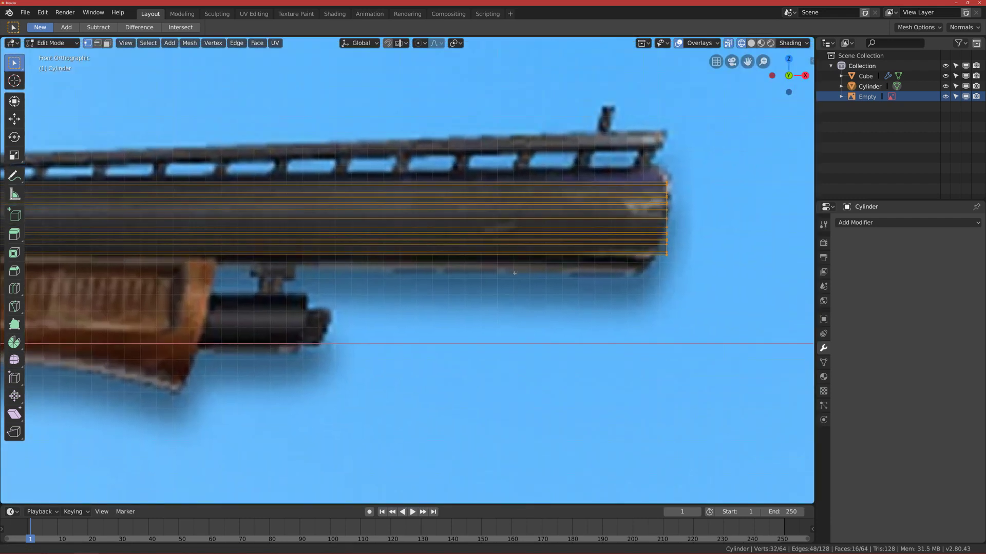
# Scale the front-end vertices 1.499 along Z, keeping the end unrotated
pyautogui.press('s')
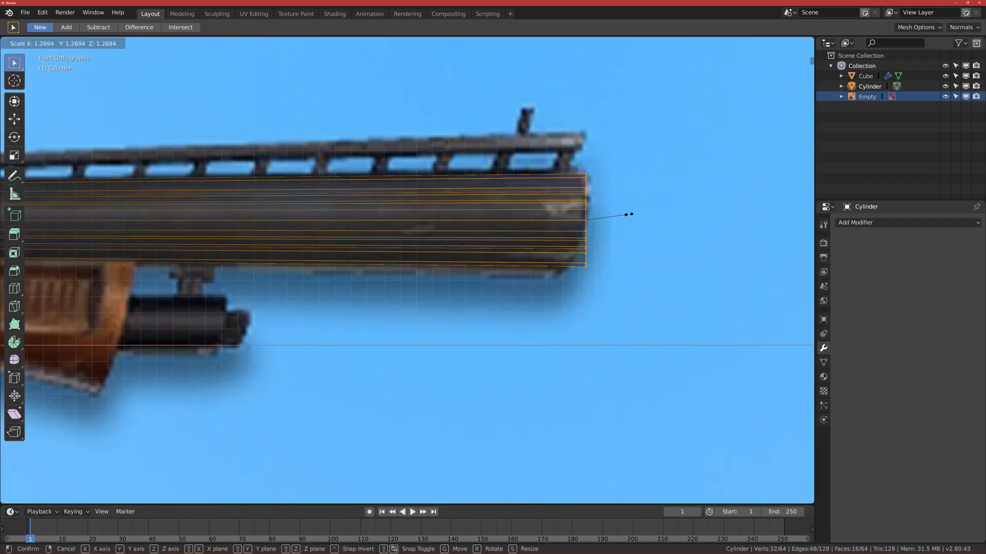
pyautogui.press('z')
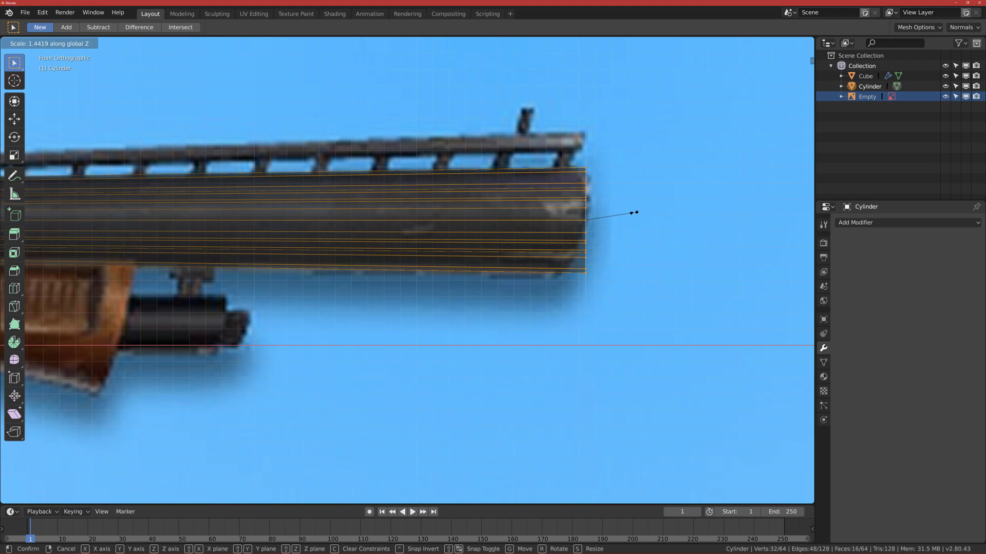
pyautogui.click(637, 212)
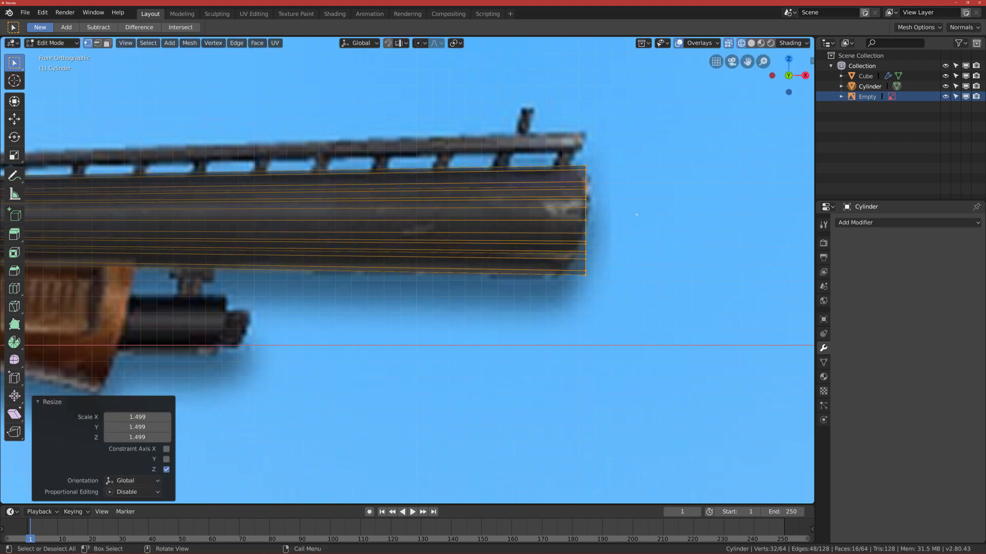
pyautogui.scroll(-1, 613, 212)
pyautogui.press('r')
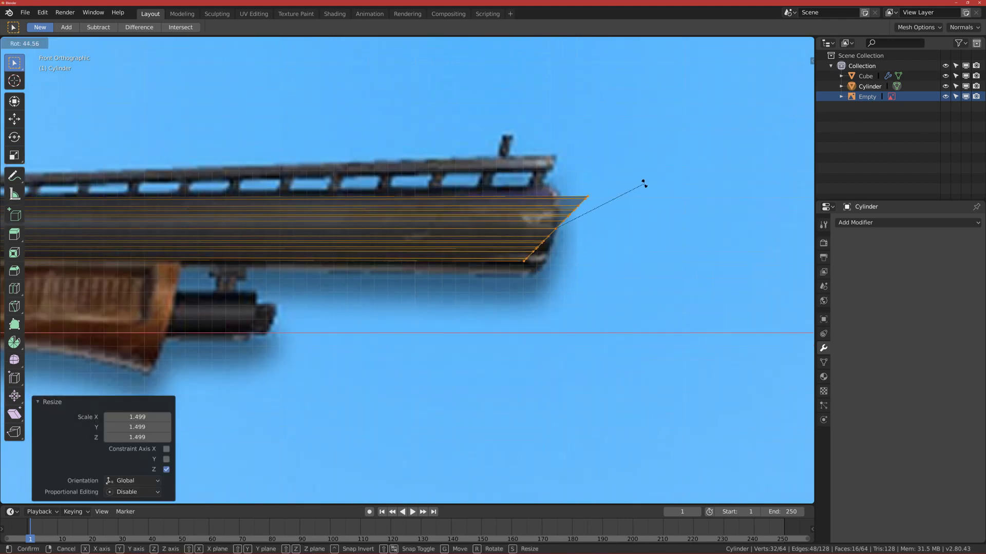
pyautogui.press('Escape')
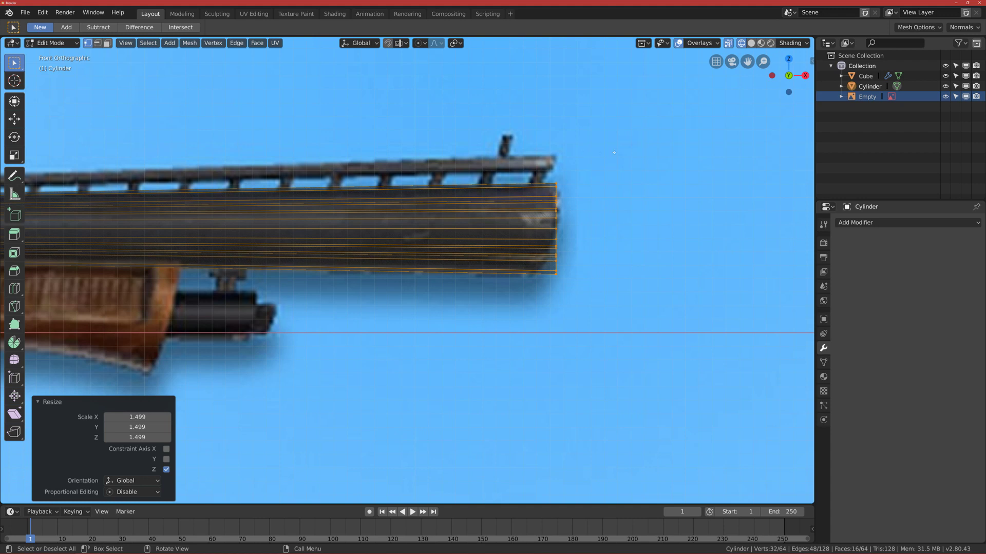
pyautogui.press('r')
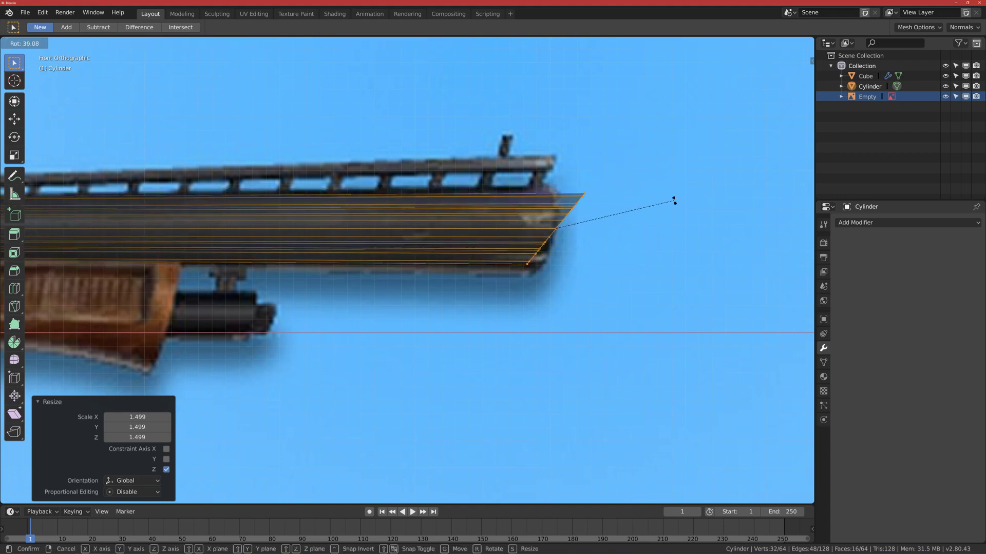
pyautogui.press('Escape')
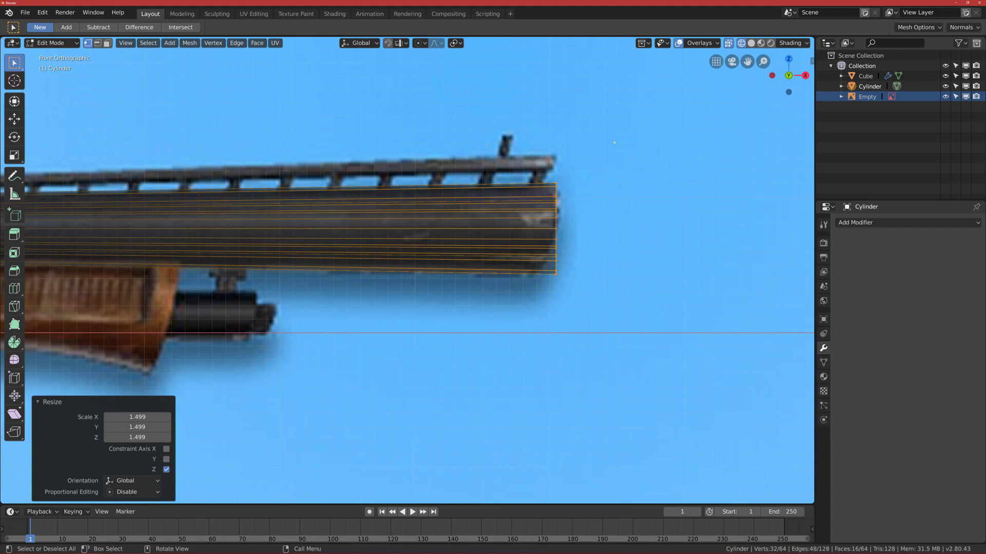
pyautogui.press('r')
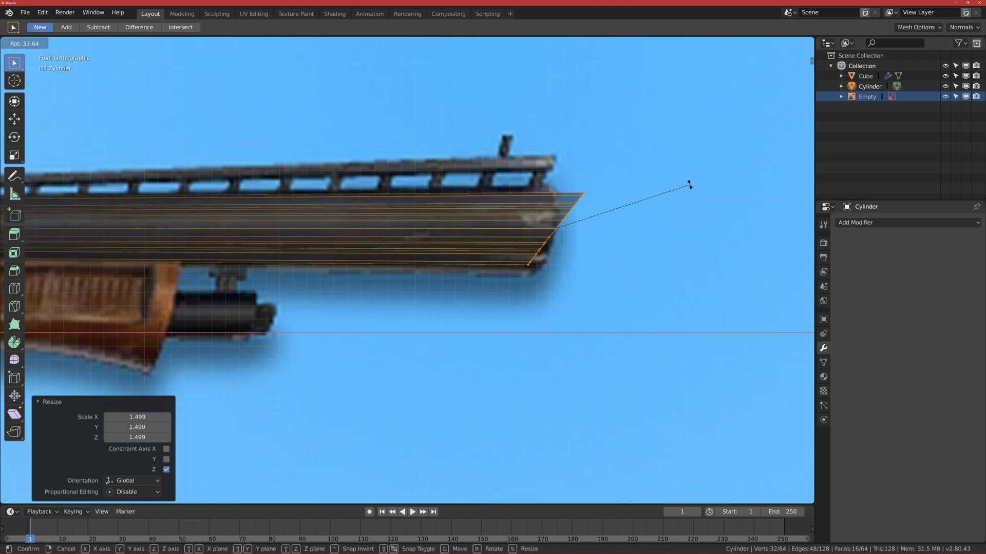
pyautogui.press('Escape')
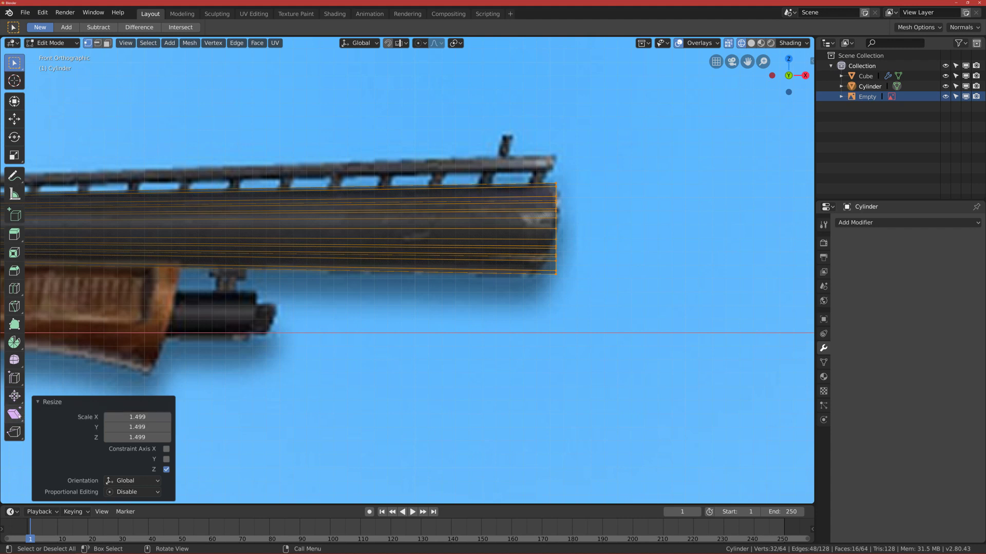
pyautogui.click(15, 416)
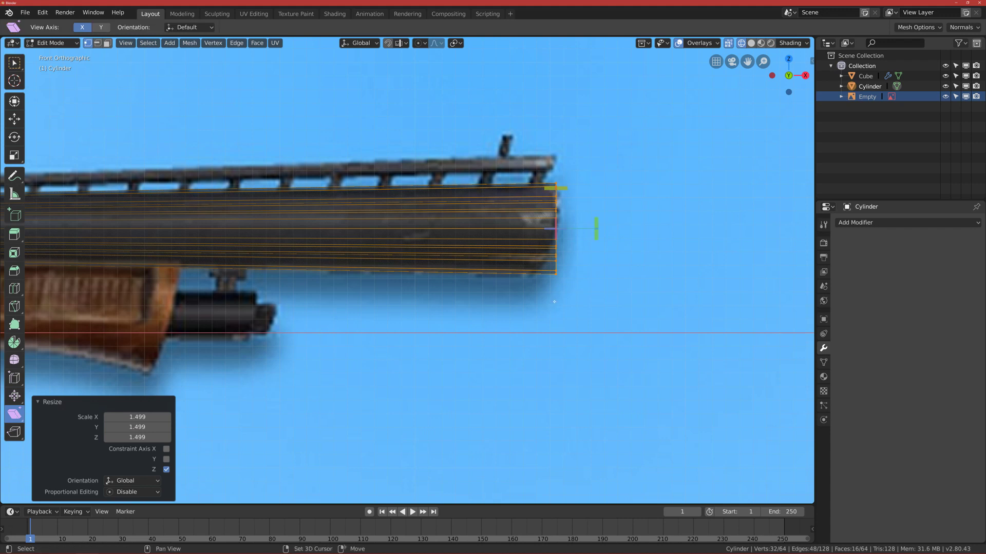
# Shear the barrel end by 0.316 and shift it -0.0844 m along X to match the reference tip
pyautogui.keyDown('shift'); pyautogui.moveTo(568, 182); pyautogui.dragTo(577, 182, button='middle'); pyautogui.keyUp('shift')
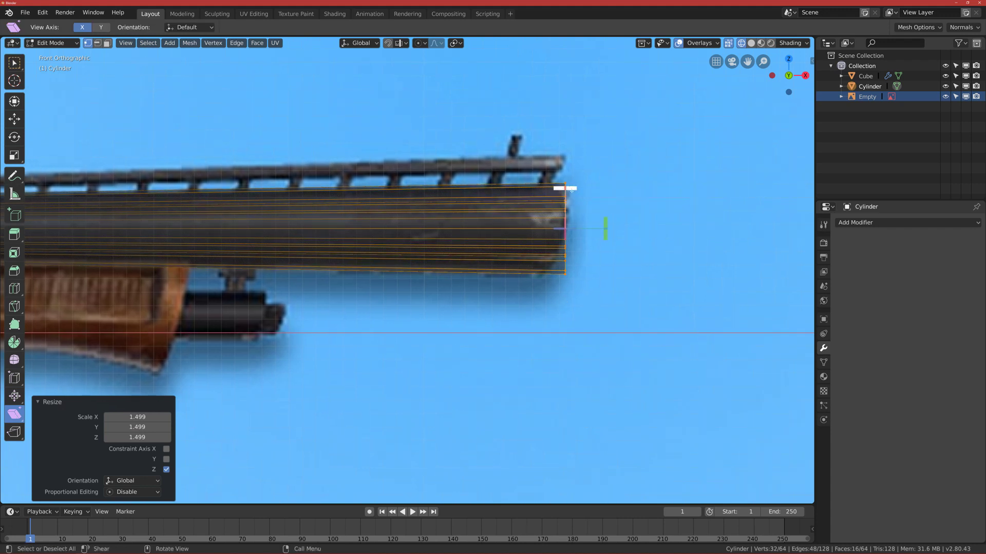
pyautogui.moveTo(568, 189); pyautogui.dragTo(697, 195)
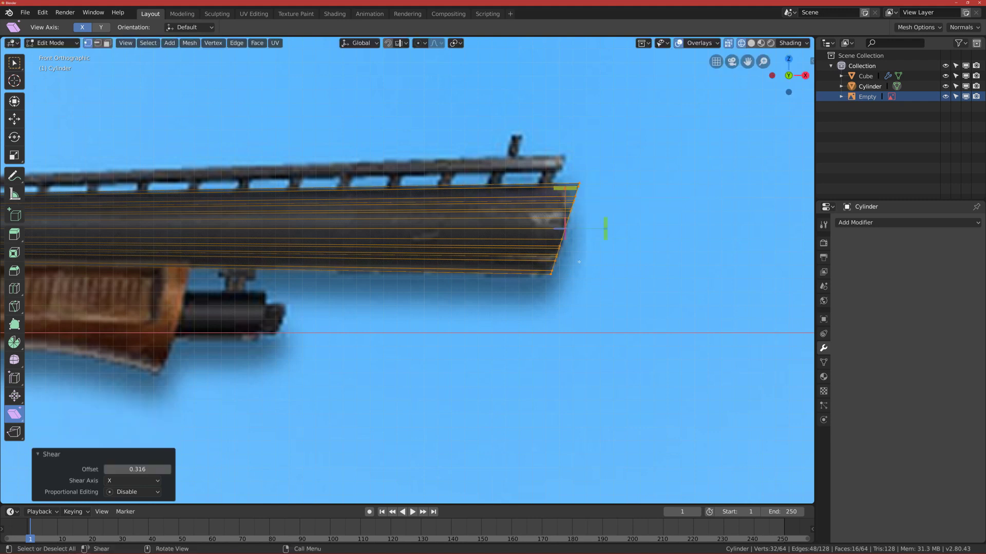
pyautogui.moveTo(605, 229)
pyautogui.mouseDown()
pyautogui.moveTo(600, 317)
pyautogui.moveTo(602, 116)
pyautogui.moveTo(611, 294)
pyautogui.moveTo(599, 257)
pyautogui.moveTo(593, 300)
pyautogui.moveTo(602, 232)
pyautogui.mouseUp()
pyautogui.hotkey('ctrl', 'z')
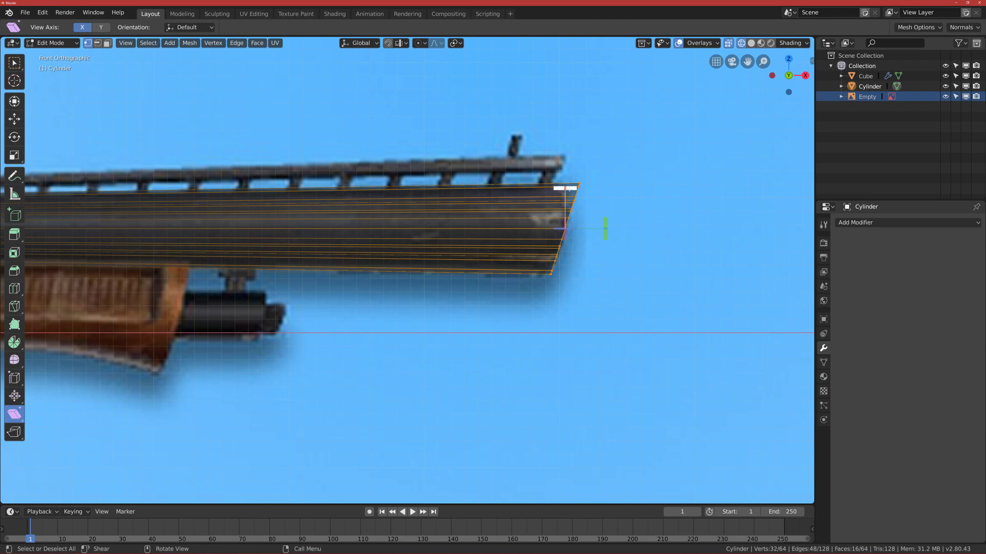
pyautogui.scroll(-3, 571, 194)
pyautogui.scroll(5, 522, 252)
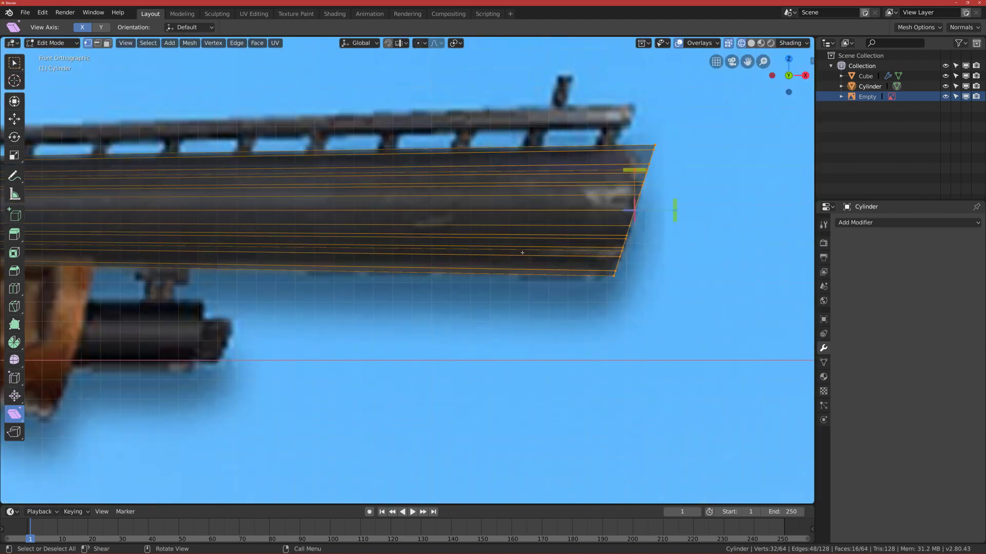
pyautogui.keyDown('shift'); pyautogui.moveTo(619, 232); pyautogui.dragTo(543, 259, button='middle'); pyautogui.keyUp('shift')
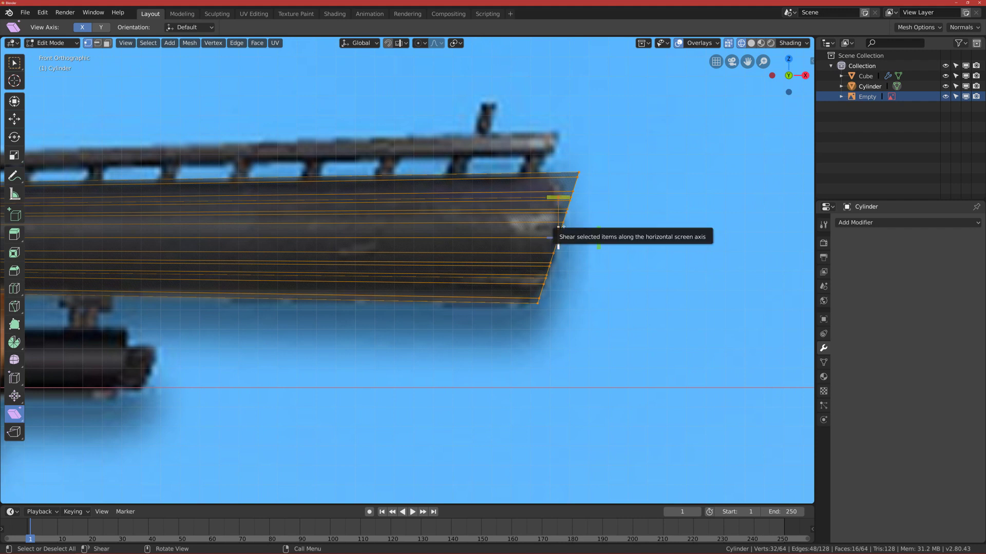
pyautogui.moveTo(558, 226); pyautogui.dragTo(547, 224)
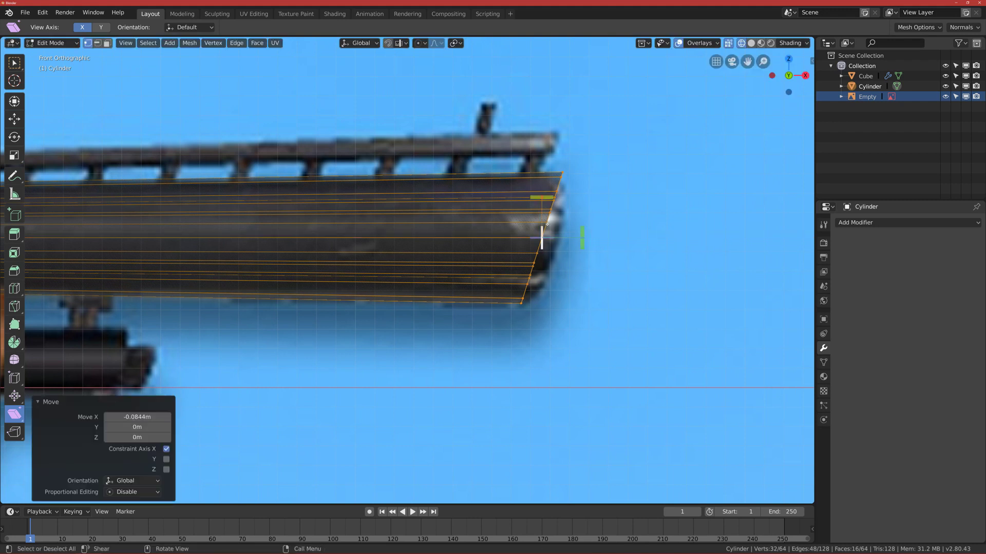
pyautogui.scroll(-3, 547, 225)
pyautogui.scroll(-2, 547, 224)
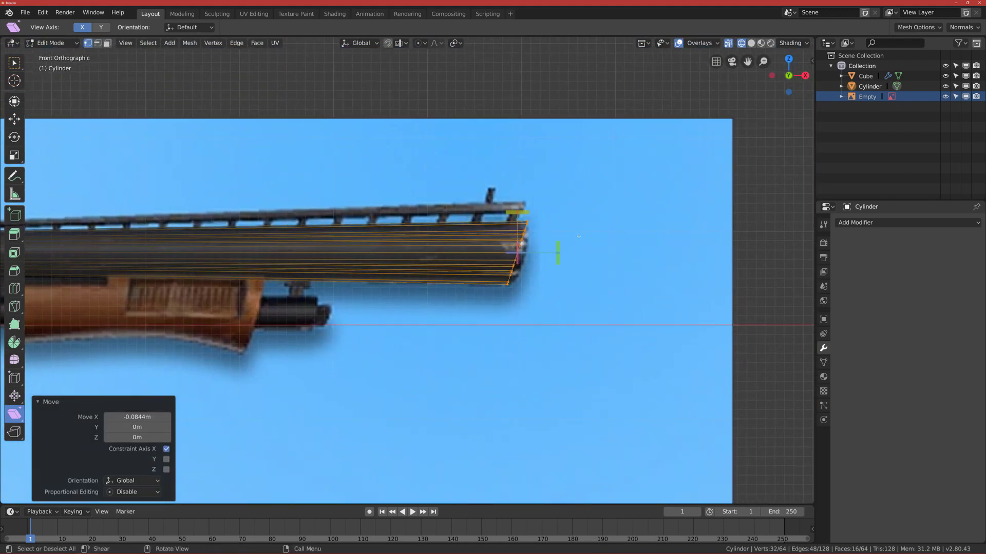
pyautogui.scroll(1, 565, 249)
# Return to Solid shading and Object Mode, viewing the model from the right side
pyautogui.press('z')
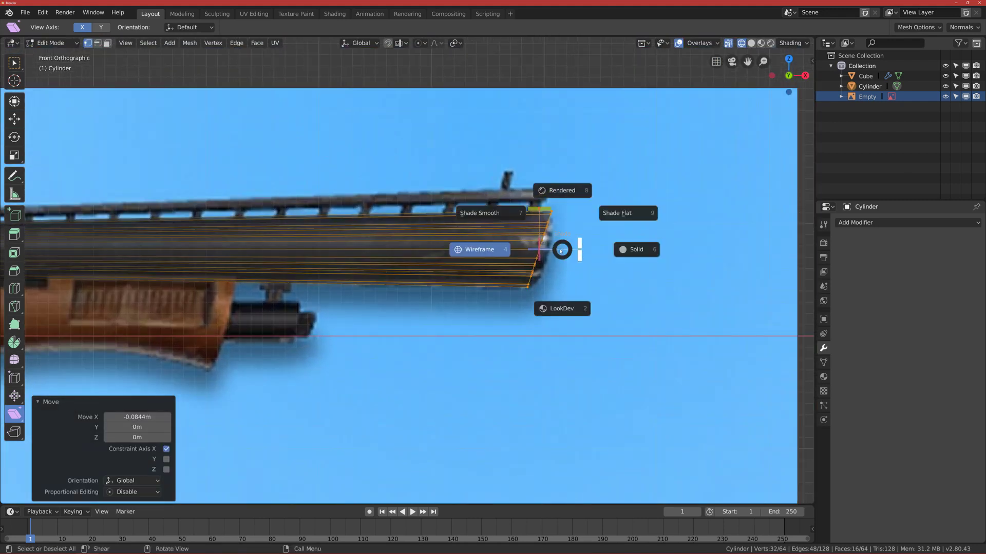
pyautogui.click(632, 256)
pyautogui.moveTo(632, 255)
pyautogui.mouseDown(button='middle')
pyautogui.moveTo(395, 267)
pyautogui.moveTo(559, 251)
pyautogui.mouseUp(button='middle')
pyautogui.press('Tab')
pyautogui.press('KP_3')
pyautogui.scroll(3, 385, 276)
# Frame the barrel's end and snap to the front view of the gun
pyautogui.keyDown('shift'); pyautogui.moveTo(352, 264); pyautogui.dragTo(405, 286, button='middle'); pyautogui.keyUp('shift')
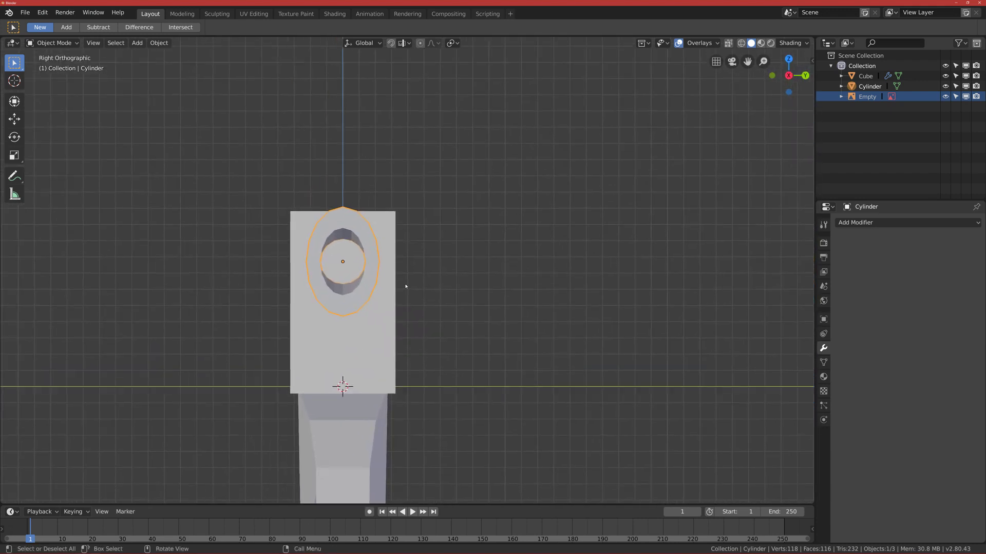
pyautogui.scroll(3, 385, 270)
pyautogui.hotkey('ctrl', 'Tab')
pyautogui.click(354, 239)
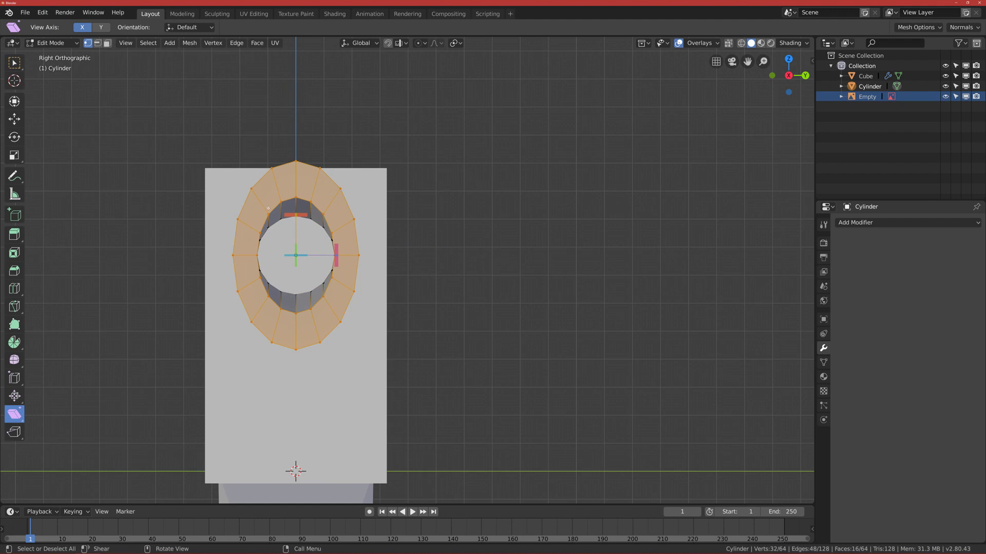
pyautogui.scroll(-1, 268, 209)
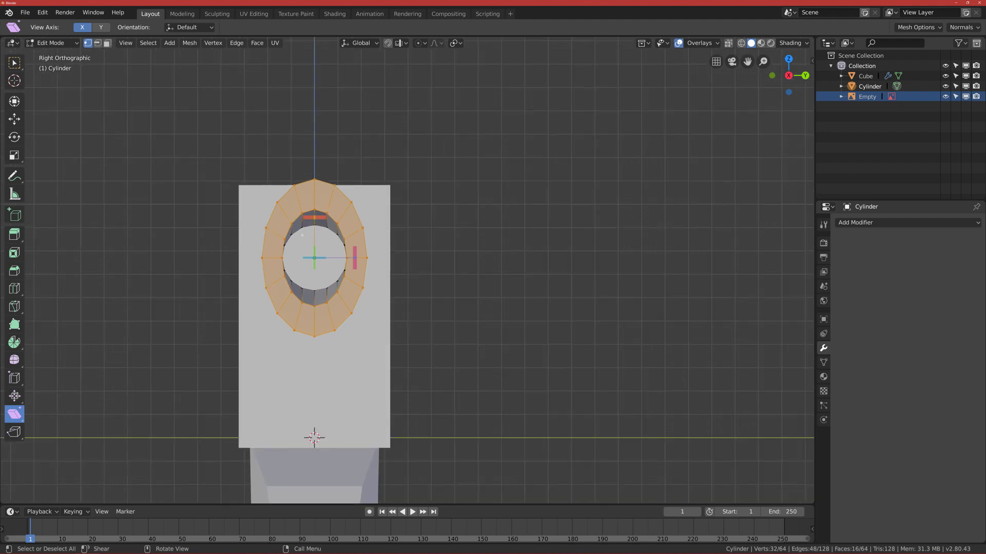
pyautogui.press('Tab')
pyautogui.press('KP_1')
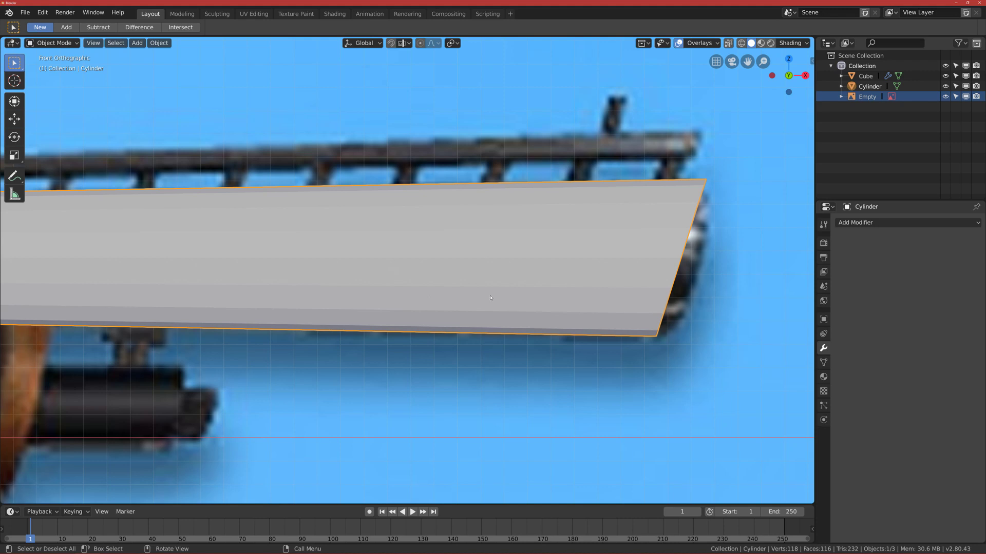
pyautogui.moveTo(473, 281); pyautogui.dragTo(525, 273, button='middle')
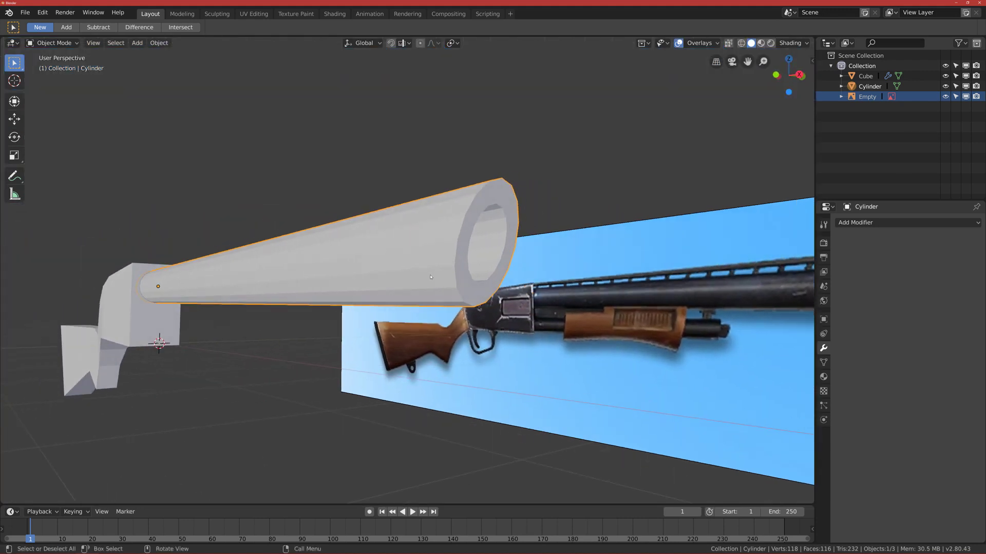
# In Edit Mode, undo the widened barrel mouth and abandon trial scales of the end ring
pyautogui.press('Tab')
pyautogui.hotkey('ctrl', 'z')
pyautogui.hotkey('ctrl', 'z')
pyautogui.hotkey('ctrl', 'z')
pyautogui.hotkey('ctrl', 'z')
pyautogui.hotkey('ctrl', 'z')
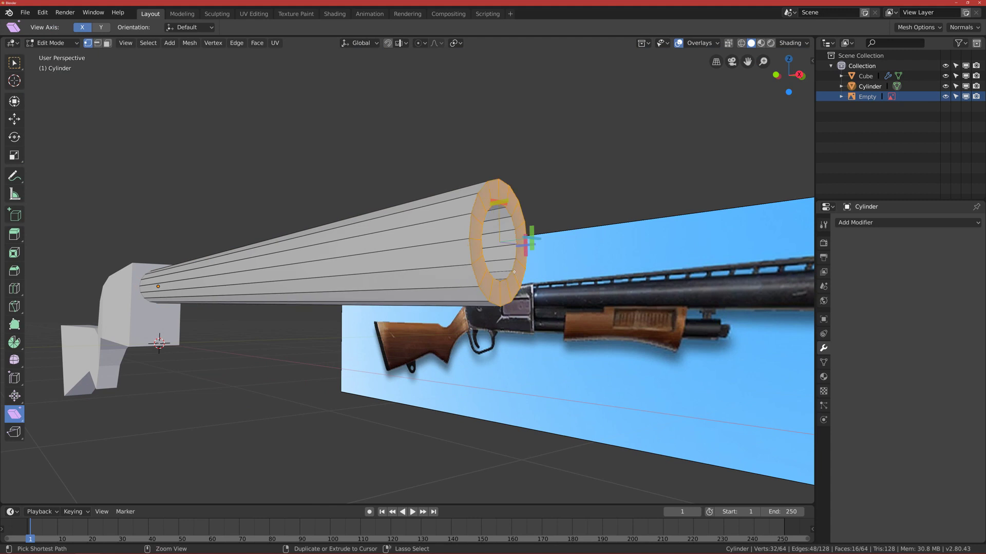
pyautogui.hotkey('ctrl', 'z')
pyautogui.moveTo(514, 272); pyautogui.dragTo(485, 291, button='middle')
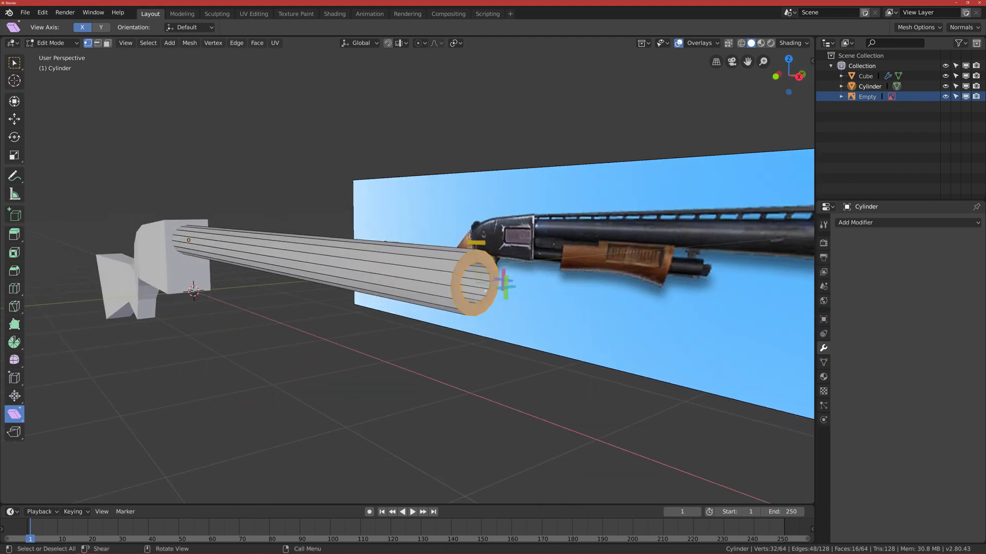
pyautogui.press('s')
pyautogui.press('z')
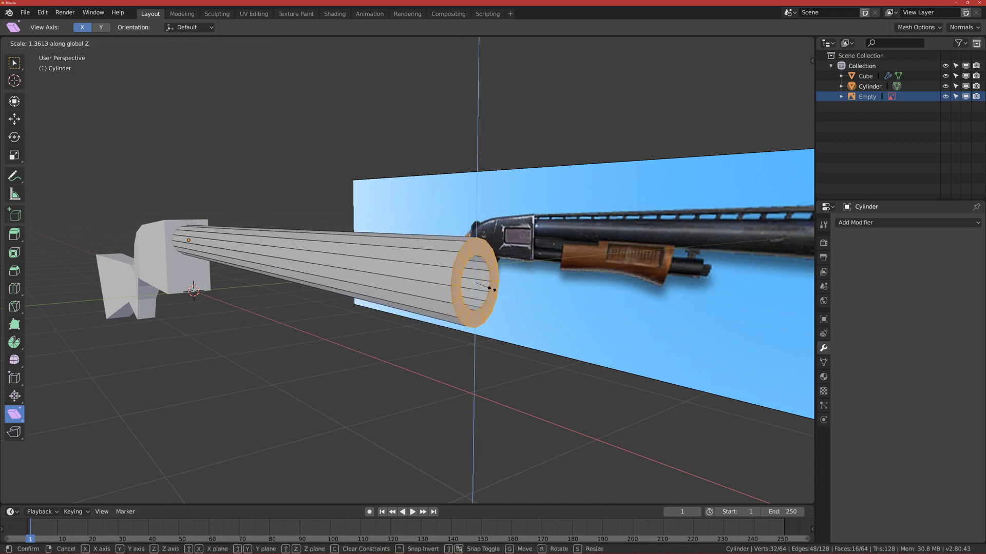
pyautogui.rightClick(497, 286)
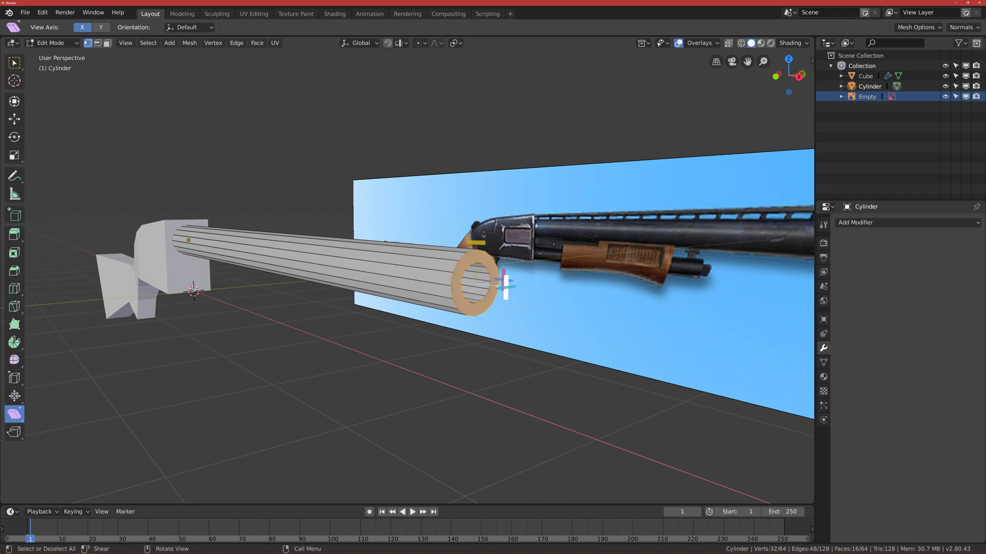
pyautogui.press('s')
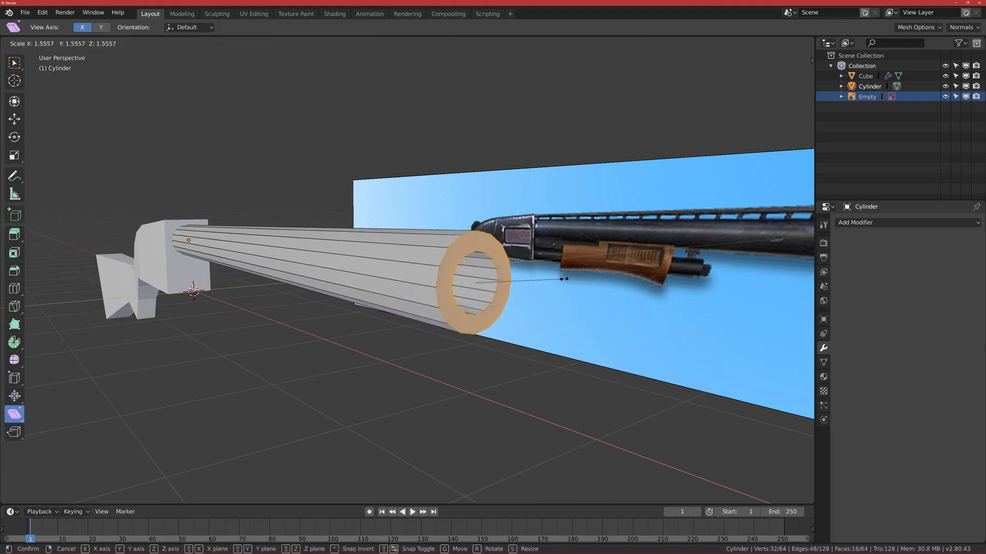
pyautogui.rightClick(560, 279)
# Switch to Front orthographic view and zoom in on the barrel's end
pyautogui.press('`')
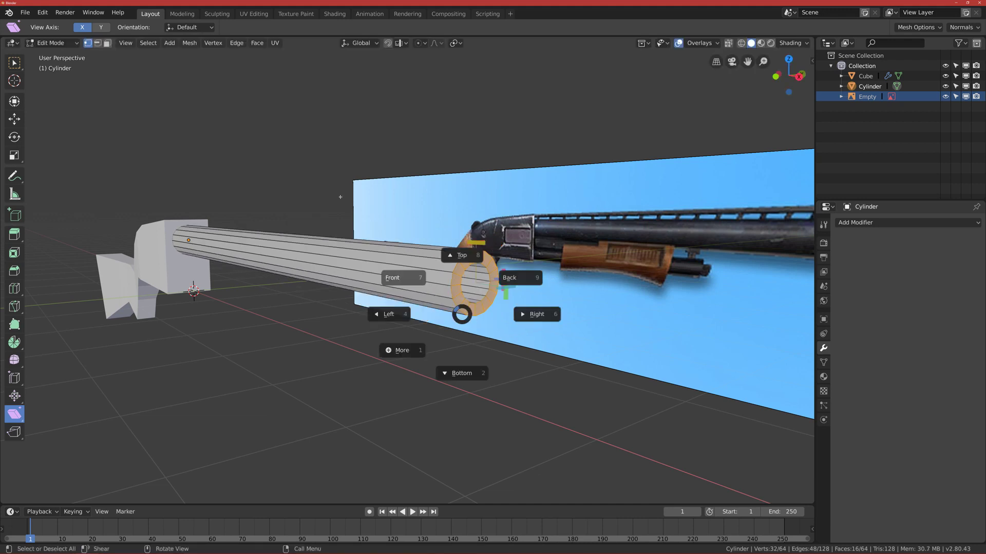
pyautogui.click(404, 278)
pyautogui.keyDown('shift'); pyautogui.moveTo(584, 277); pyautogui.dragTo(528, 279, button='middle'); pyautogui.keyUp('shift')
pyautogui.scroll(2, 528, 279)
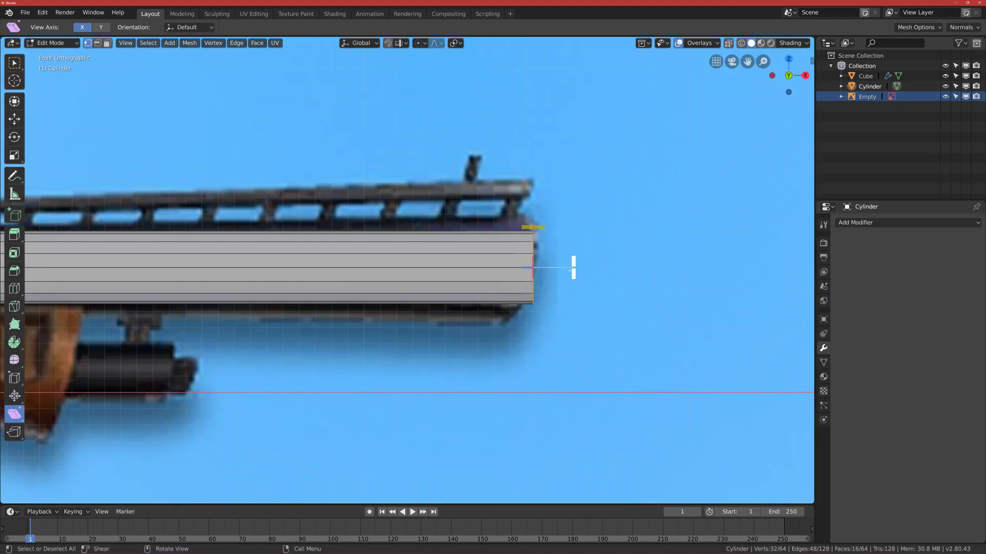
# Enlarge the barrel's end ring, then shrink it slightly to fit the reference
pyautogui.press('s')
pyautogui.click(693, 272)
pyautogui.press('s')
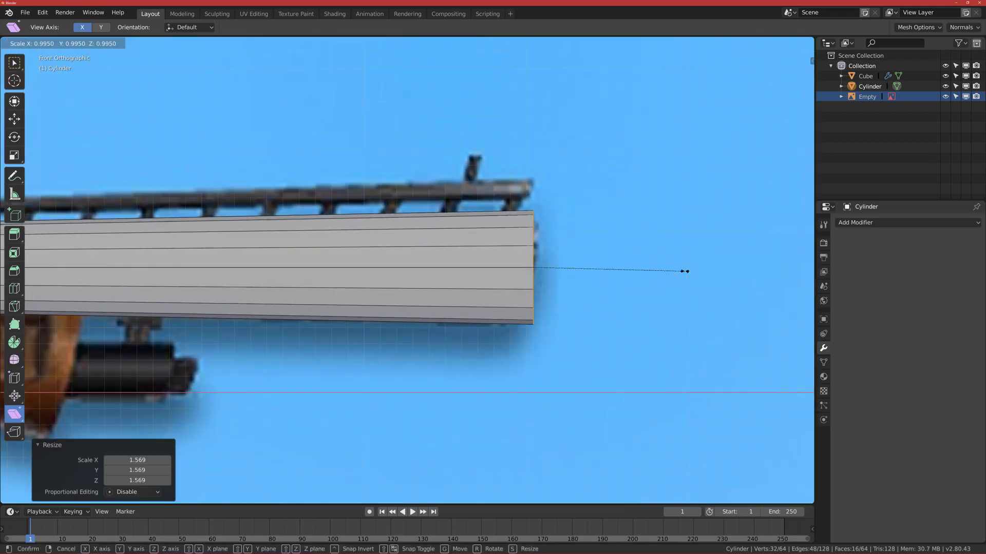
pyautogui.click(677, 270)
# Slant the muzzle end forward at the top and move it left along X
pyautogui.moveTo(540, 227); pyautogui.dragTo(697, 262)
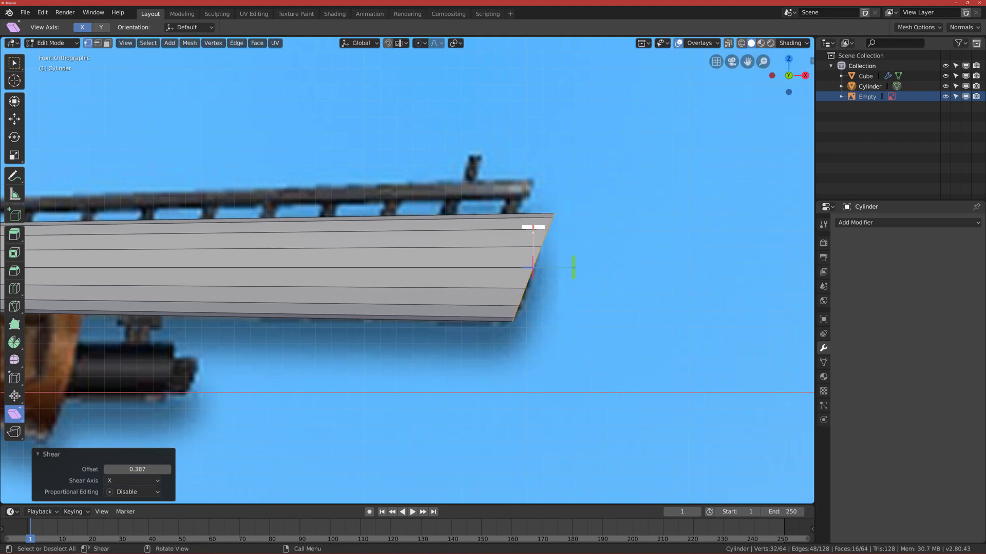
pyautogui.press('g')
pyautogui.press('x')
pyautogui.click(573, 245)
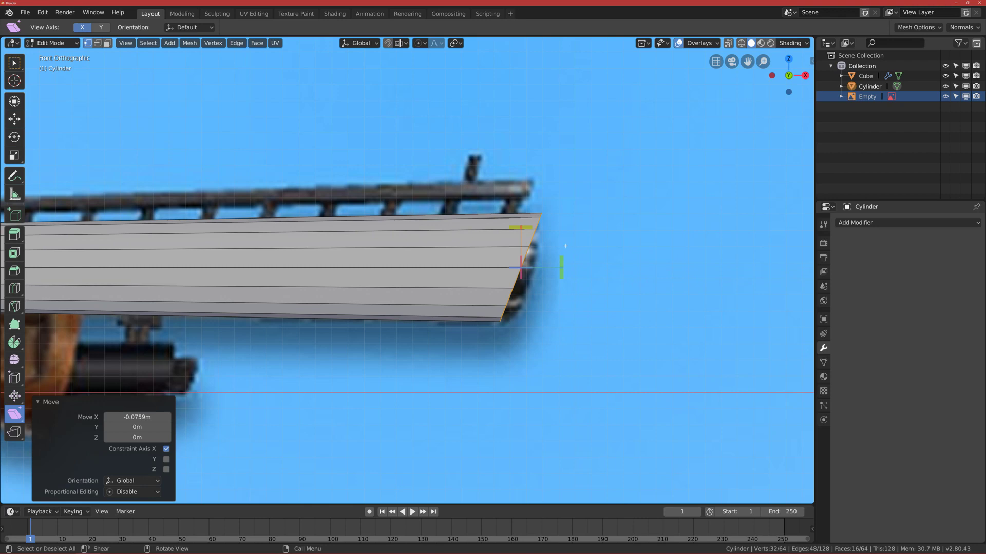
pyautogui.scroll(-3, 573, 245)
pyautogui.scroll(1, 462, 267)
# Return to Object Mode and orbit to check the barrel against the reference from the side
pyautogui.press('Tab')
pyautogui.scroll(-5, 330, 280)
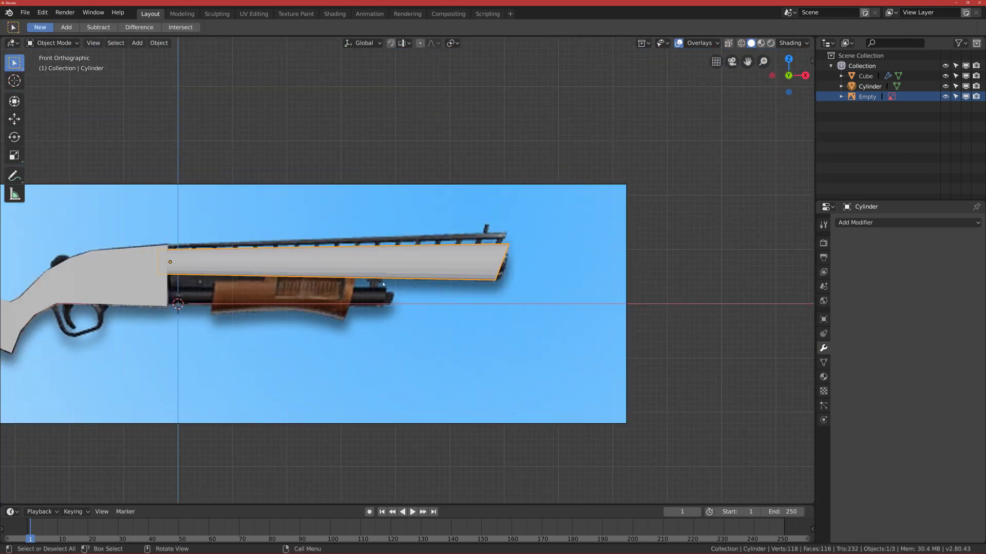
pyautogui.moveTo(330, 282); pyautogui.dragTo(396, 290, button='middle')
pyautogui.moveTo(318, 277); pyautogui.dragTo(397, 280, button='middle')
pyautogui.scroll(2, 242, 297)
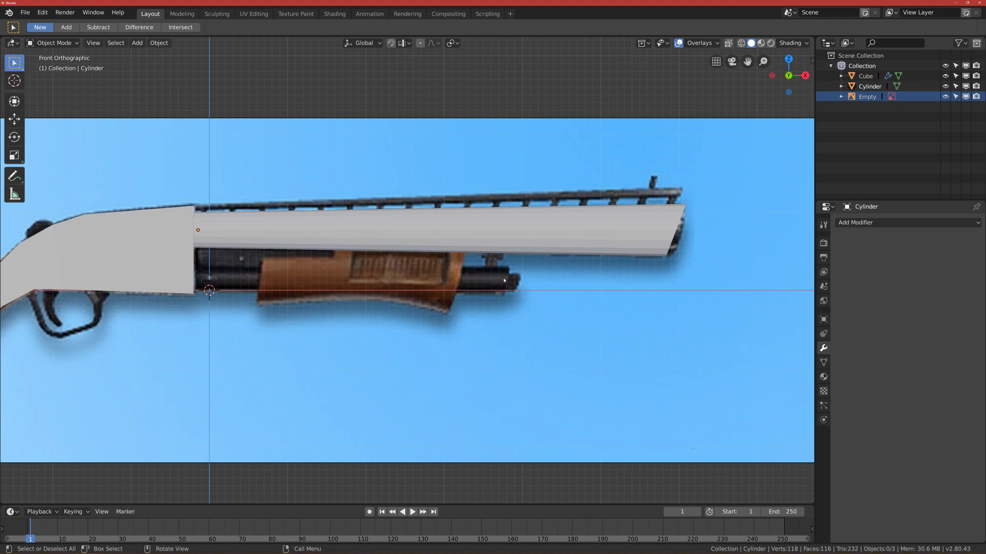
pyautogui.scroll(2, 504, 280)
pyautogui.scroll(-4, 497, 284)
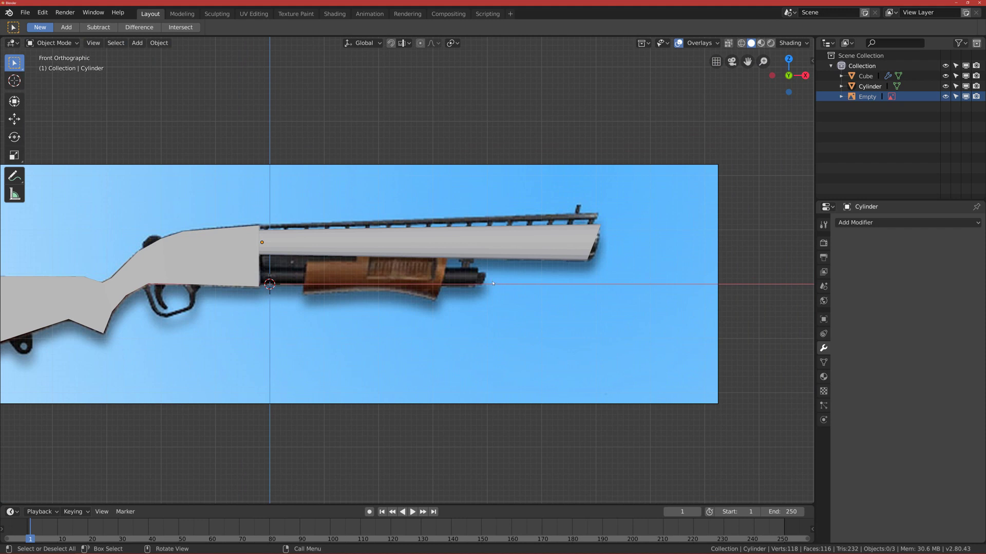
pyautogui.scroll(-3, 475, 287)
pyautogui.scroll(5, 350, 284)
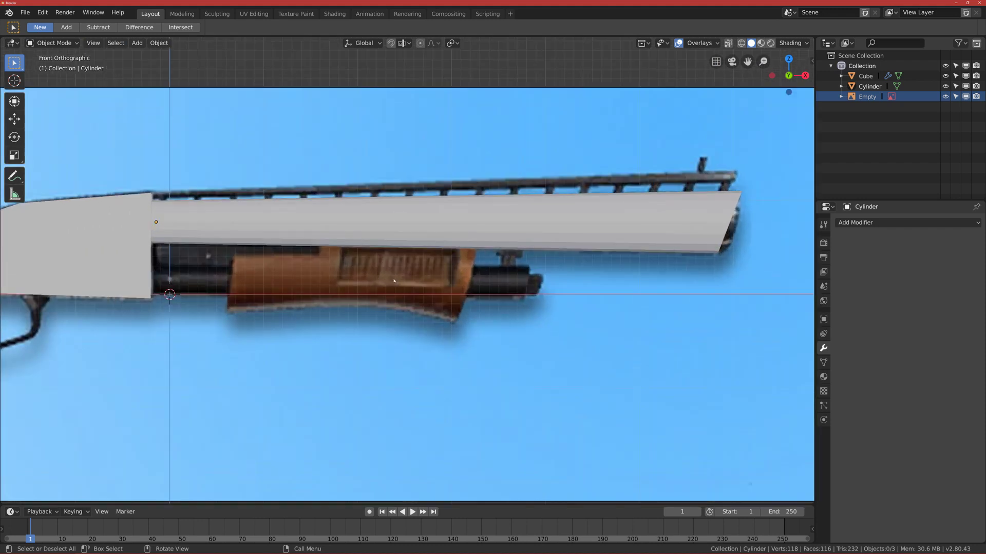
pyautogui.hotkey('shift', 'a')
pyautogui.moveTo(351, 283)
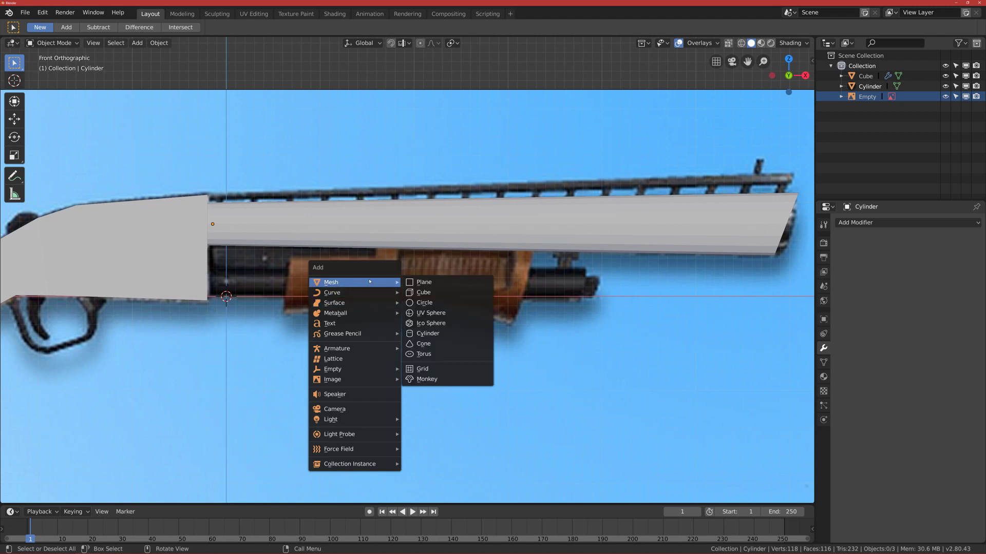
# Add a cylinder, rotate it 90° about Y, shrink it and raise it 0.145 m on Z
pyautogui.click(428, 334)
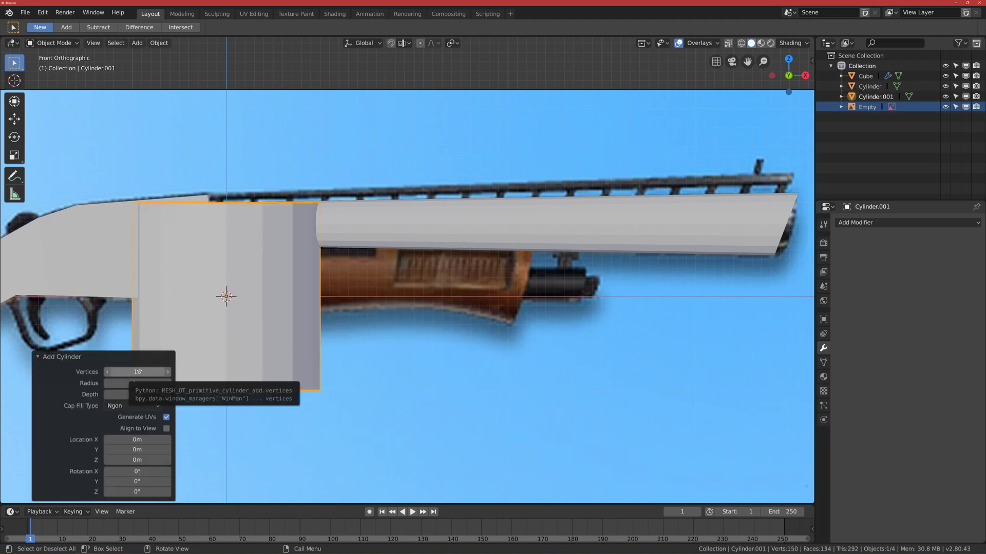
pyautogui.press('r')
pyautogui.write('y')
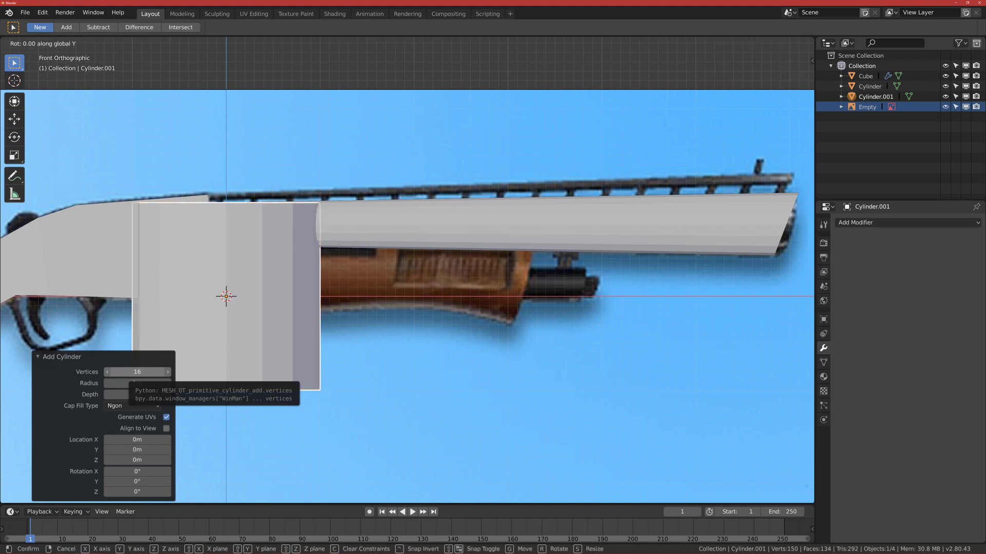
pyautogui.write('90')
pyautogui.press('Return')
pyautogui.press('s')
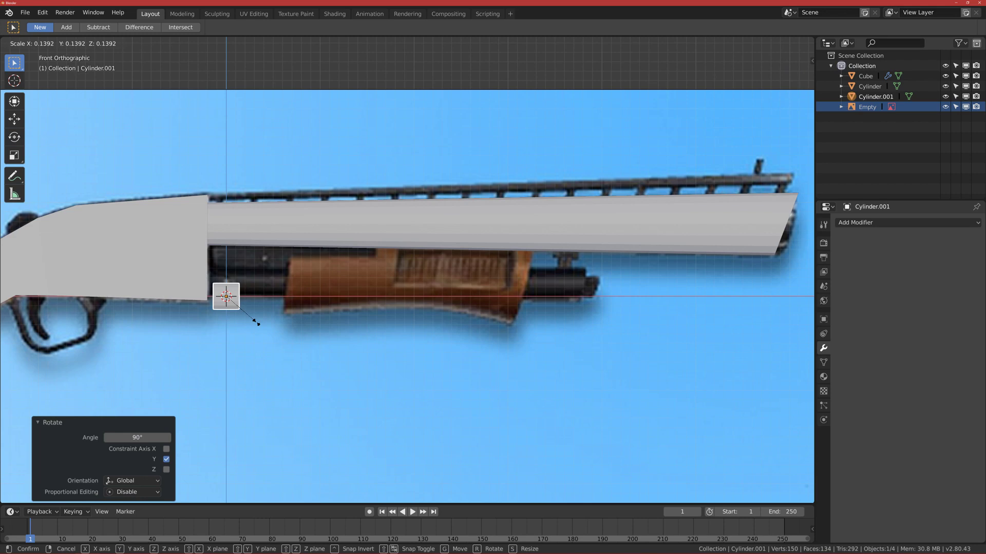
pyautogui.click(254, 323)
pyautogui.press('g')
pyautogui.press('z')
pyautogui.click(256, 311)
# Slide the small cylinder along X so it sits at the receiver's front
pyautogui.scroll(3, 256, 311)
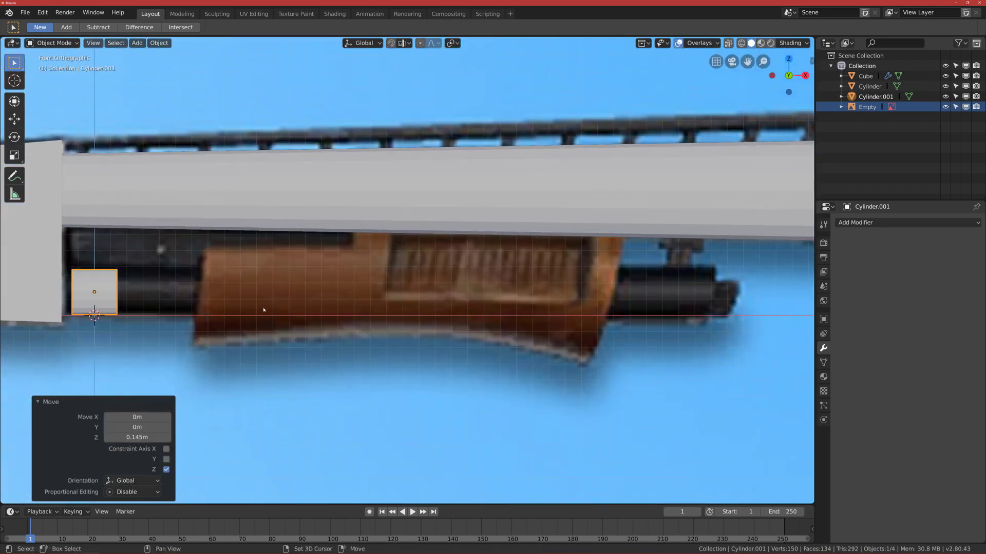
pyautogui.keyDown('shift'); pyautogui.moveTo(261, 310); pyautogui.dragTo(466, 305, button='middle'); pyautogui.keyUp('shift')
pyautogui.press('g')
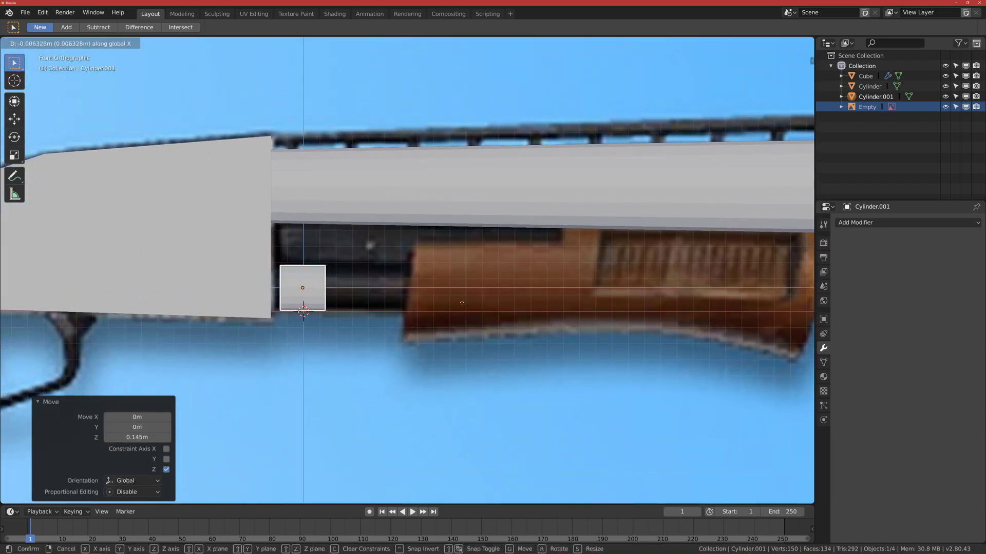
pyautogui.press('x')
pyautogui.click(433, 305)
# In Edit Mode, select the small cylinder's front end face
pyautogui.press('Tab')
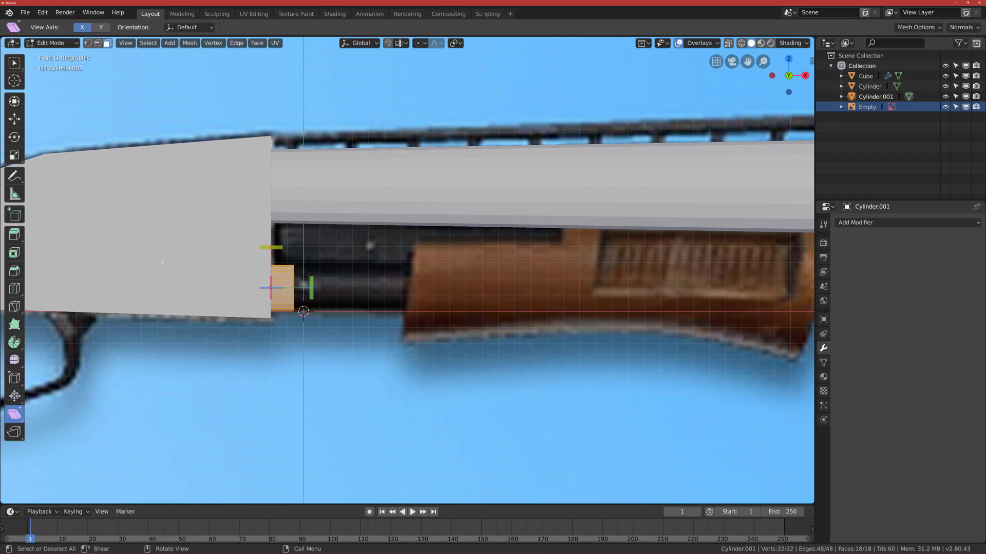
pyautogui.press('w')
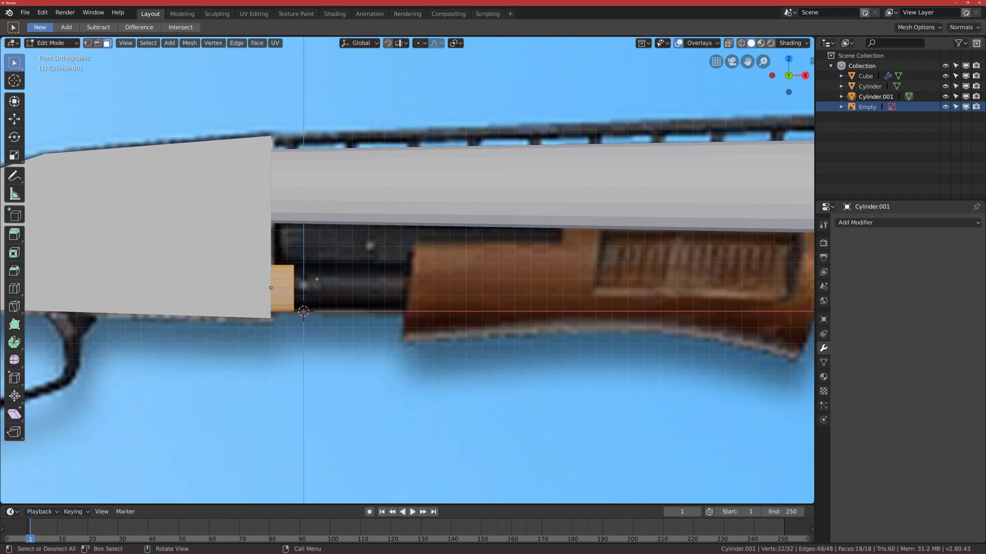
pyautogui.scroll(-5, 316, 280)
pyautogui.moveTo(317, 280); pyautogui.dragTo(277, 290, button='middle')
pyautogui.click(271, 288)
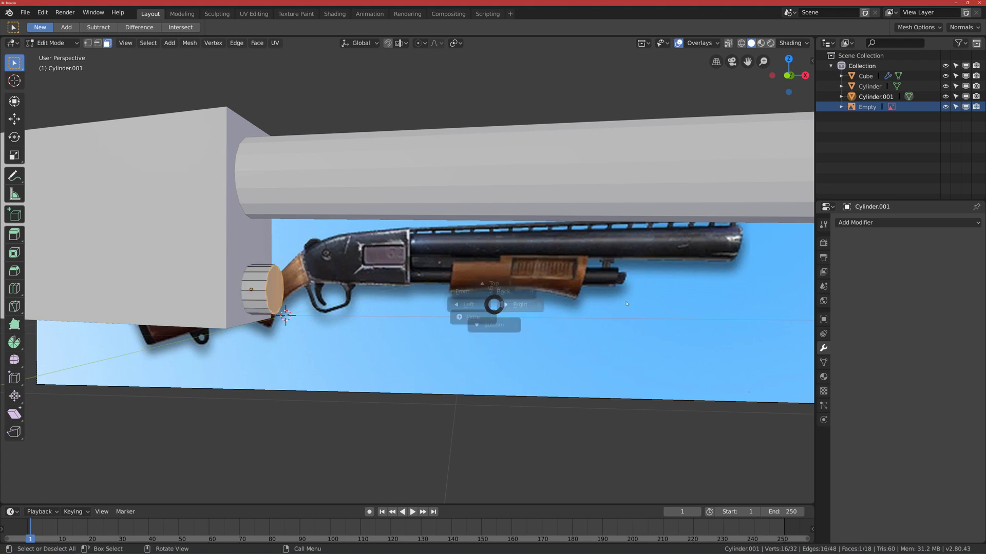
pyautogui.press('KP_3')
pyautogui.press('KP_1')
pyautogui.scroll(-4, 388, 297)
pyautogui.keyDown('shift'); pyautogui.moveTo(389, 298); pyautogui.dragTo(309, 281, button='middle'); pyautogui.keyUp('shift')
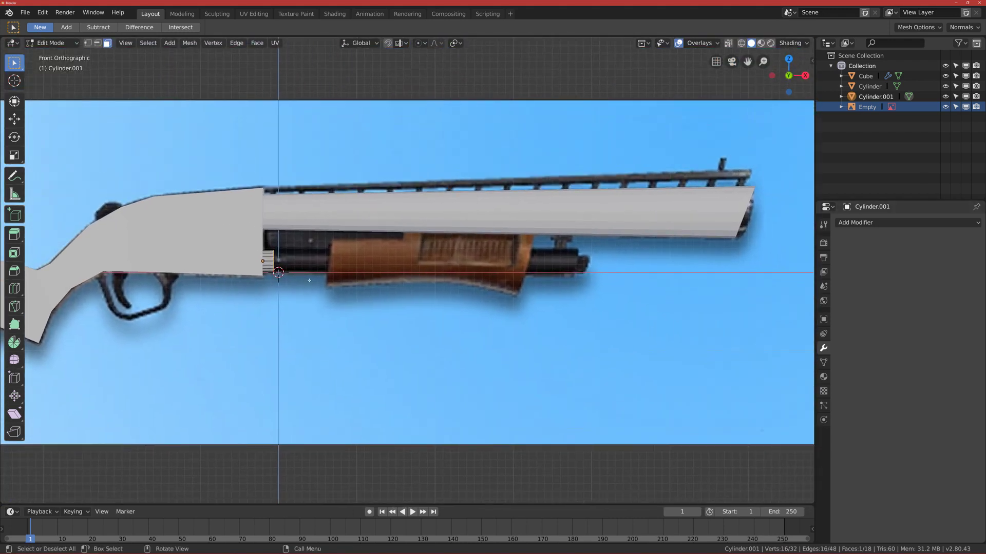
# Extrude the end face along X to reach the magazine tube's front end
pyautogui.press('e')
pyautogui.press('x')
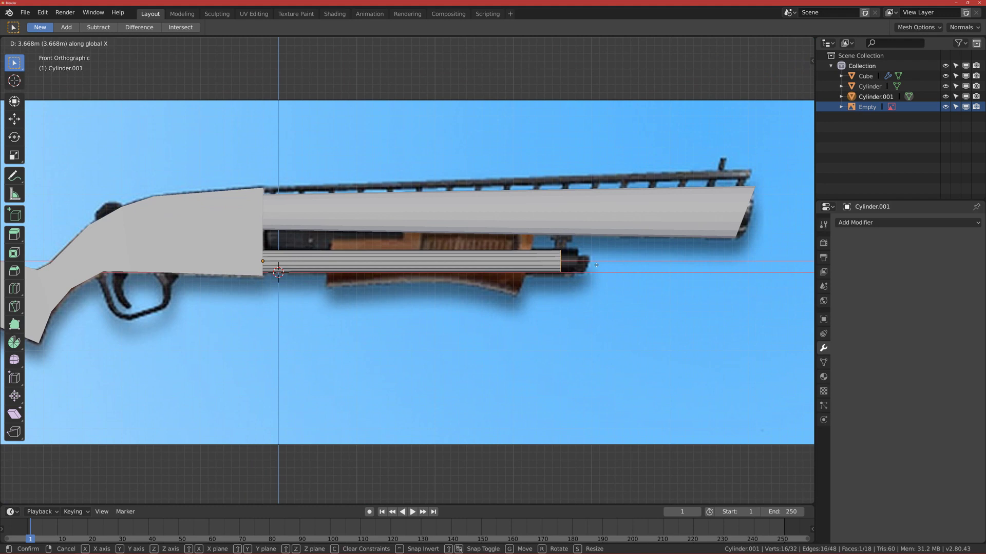
pyautogui.click(594, 275)
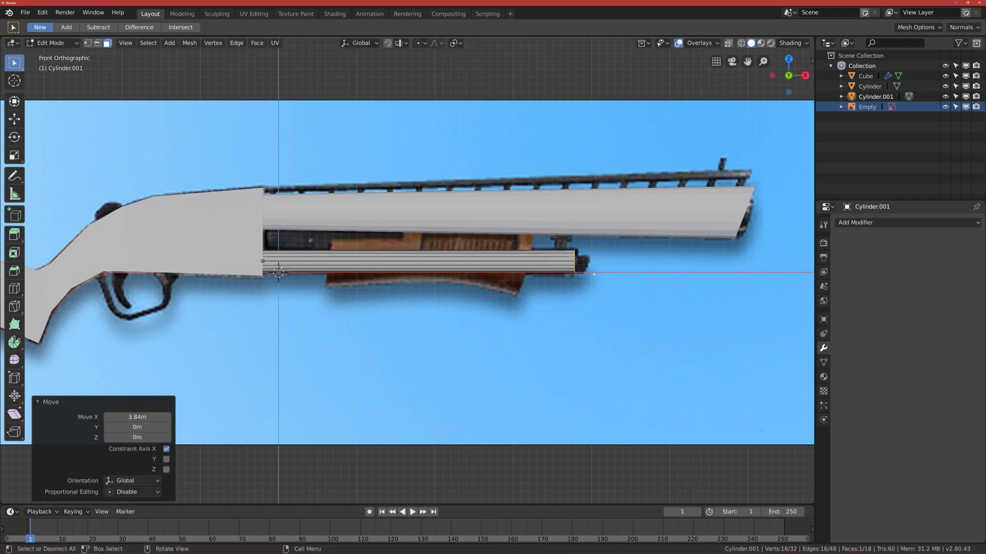
pyautogui.keyDown('shift'); pyautogui.moveTo(594, 274); pyautogui.dragTo(393, 288, button='middle'); pyautogui.keyUp('shift')
pyautogui.scroll(5, 392, 289)
pyautogui.scroll(-1, 354, 291)
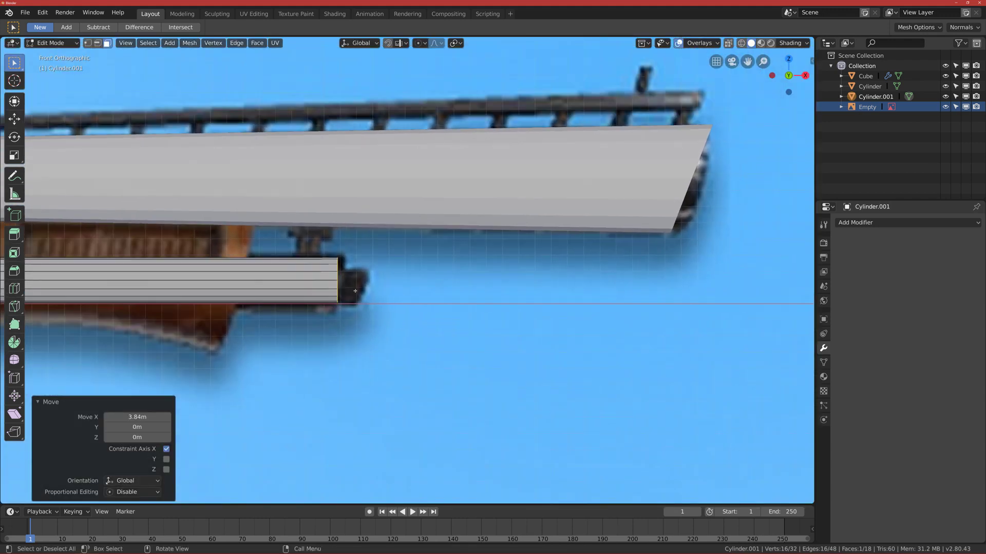
pyautogui.scroll(-3, 354, 291)
pyautogui.moveTo(354, 291); pyautogui.dragTo(404, 291, button='middle')
pyautogui.scroll(2, 405, 282)
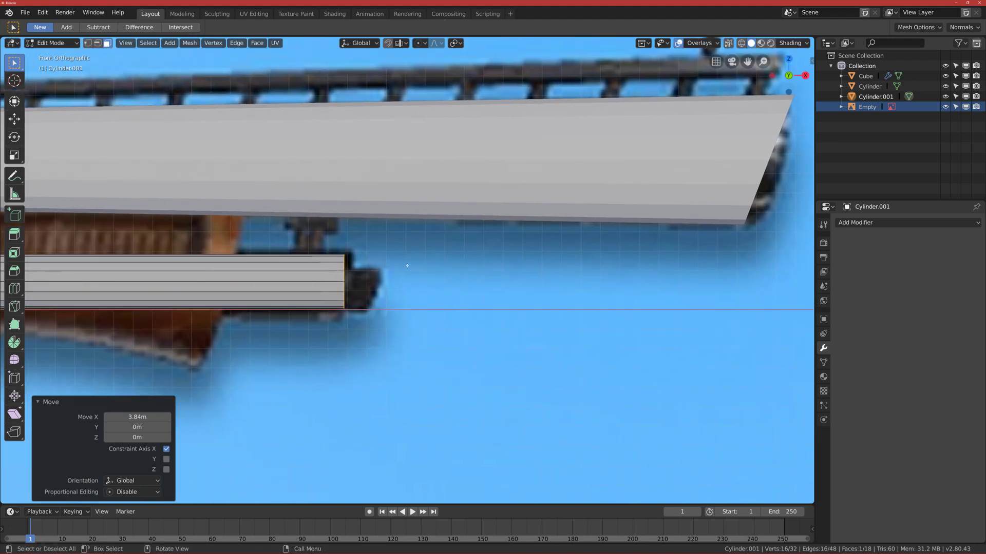
# Enlarge the tube's front end by 1.221 and lower it -0.0145 m along Z
pyautogui.press('s')
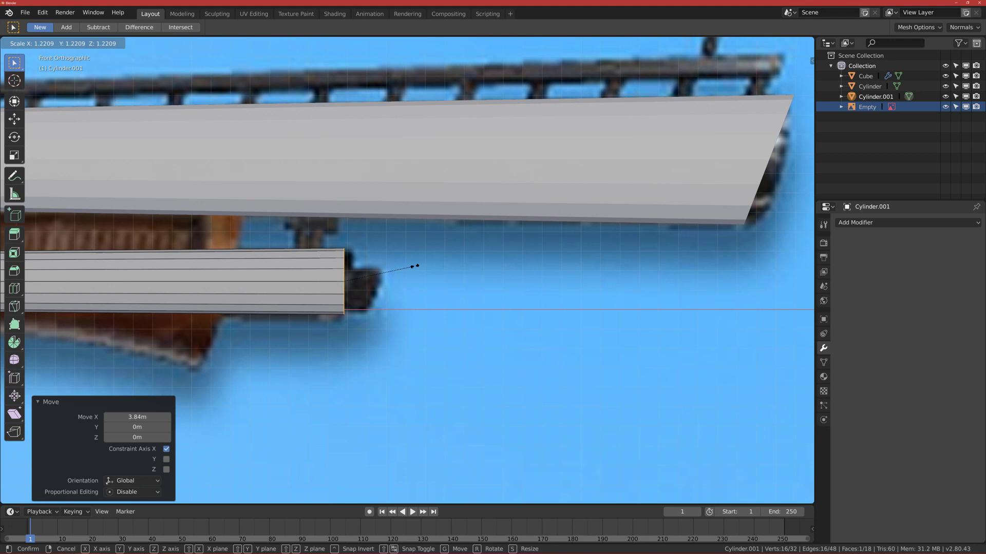
pyautogui.click(412, 266)
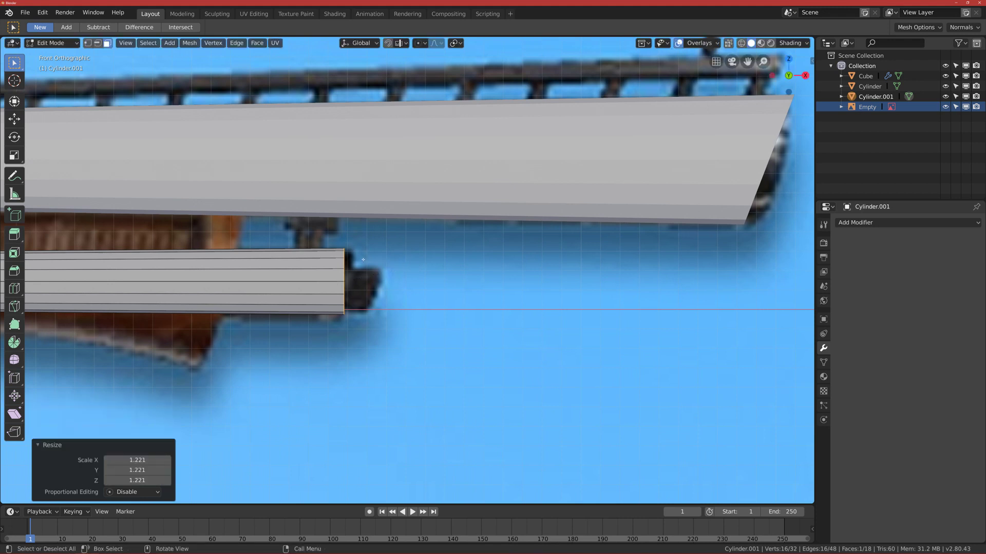
pyautogui.press('g')
pyautogui.press('z')
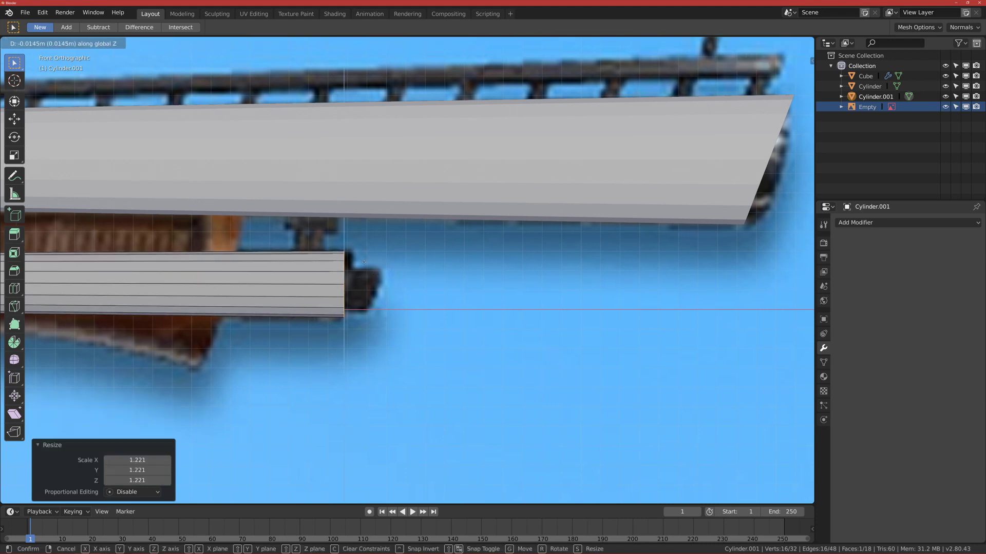
pyautogui.click(364, 262)
pyautogui.scroll(4, 317, 286)
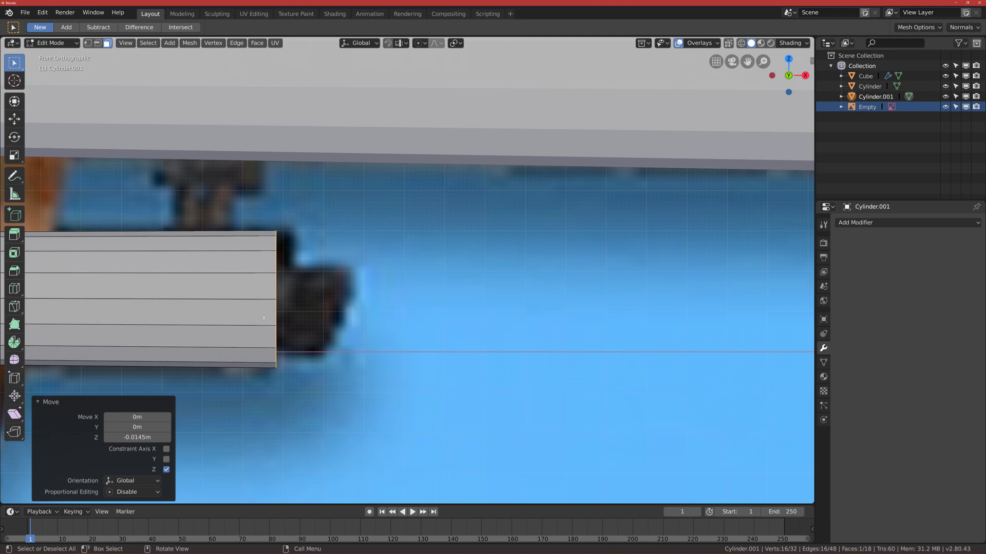
pyautogui.scroll(-1, 291, 273)
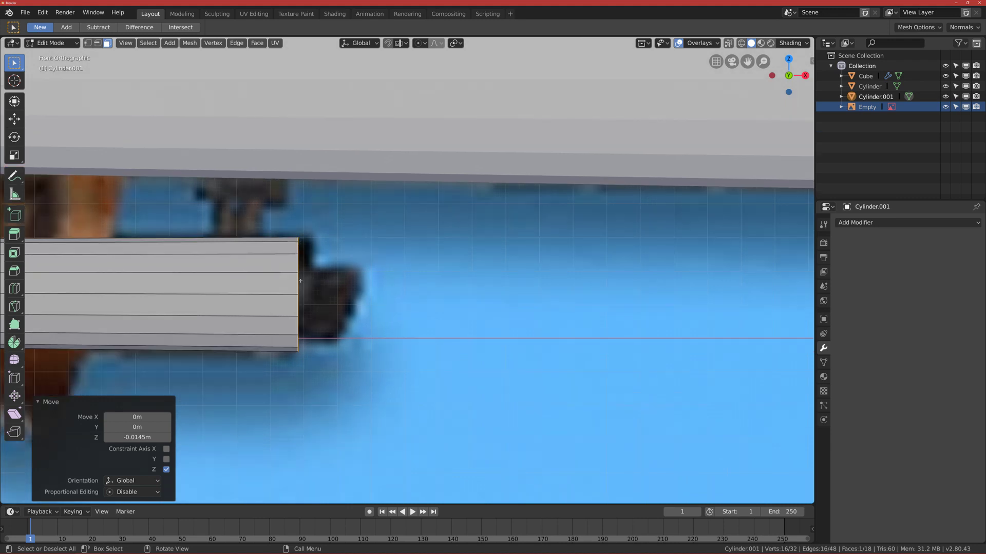
pyautogui.moveTo(309, 275); pyautogui.dragTo(302, 273, button='middle')
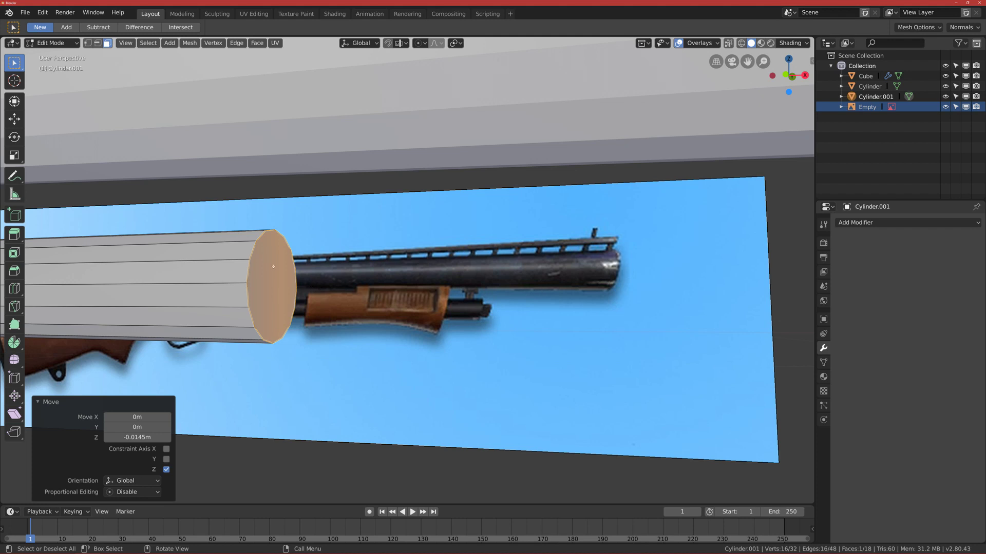
pyautogui.moveTo(426, 297); pyautogui.dragTo(366, 319, button='middle')
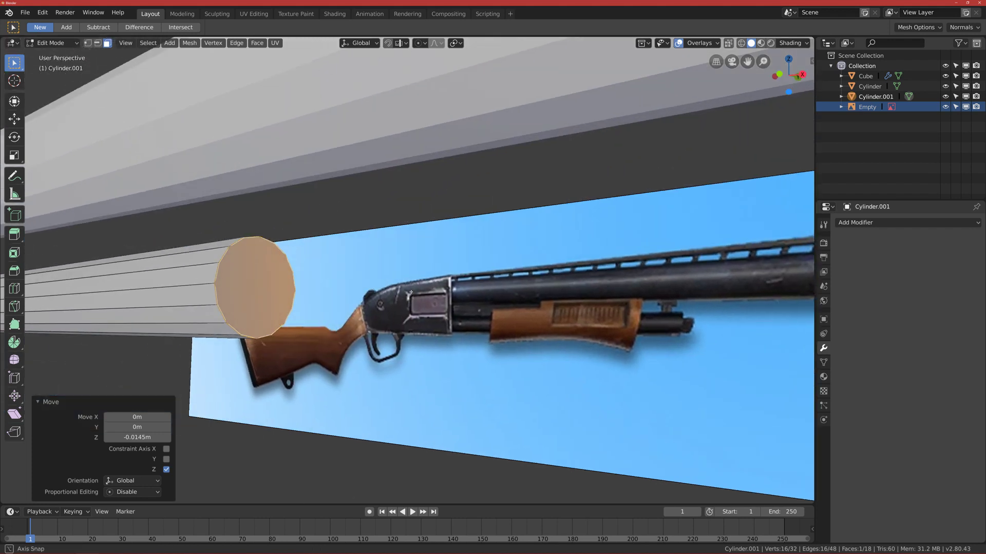
pyautogui.scroll(-1, 366, 319)
pyautogui.press('KP_1')
pyautogui.scroll(3, 345, 300)
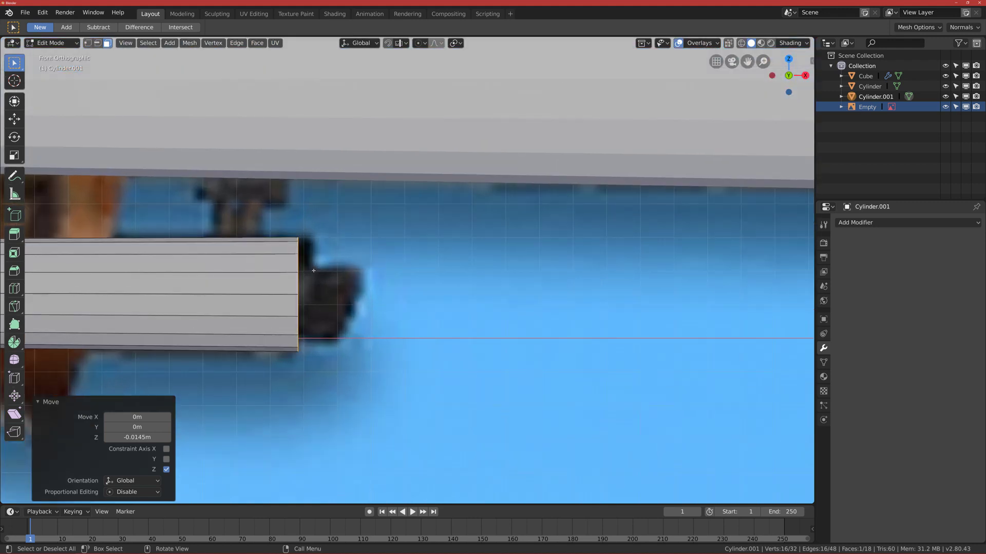
pyautogui.moveTo(306, 275); pyautogui.dragTo(234, 249, button='middle')
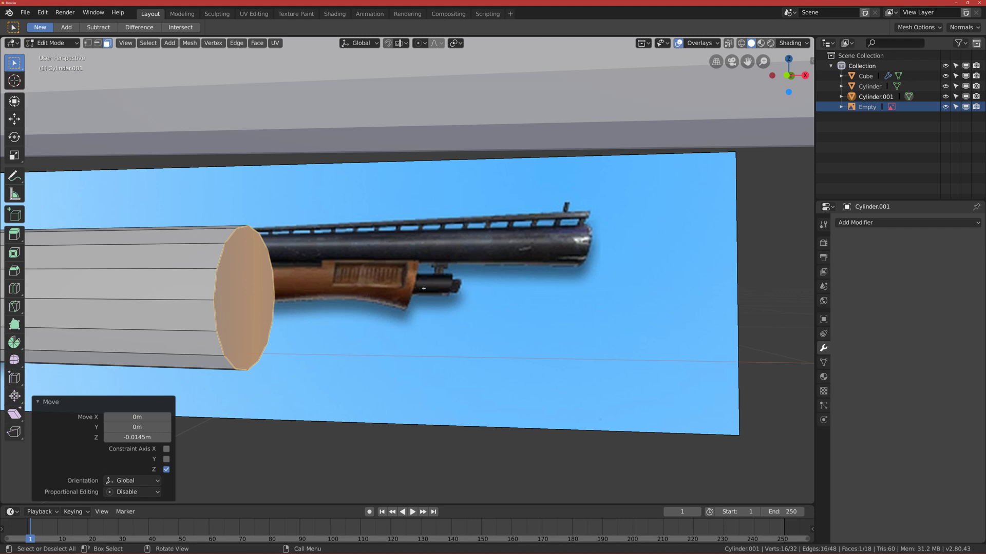
# Inset the cylinder's end face 0.5066 m and extrude it 0.148 m into a narrower tip
pyautogui.press('i')
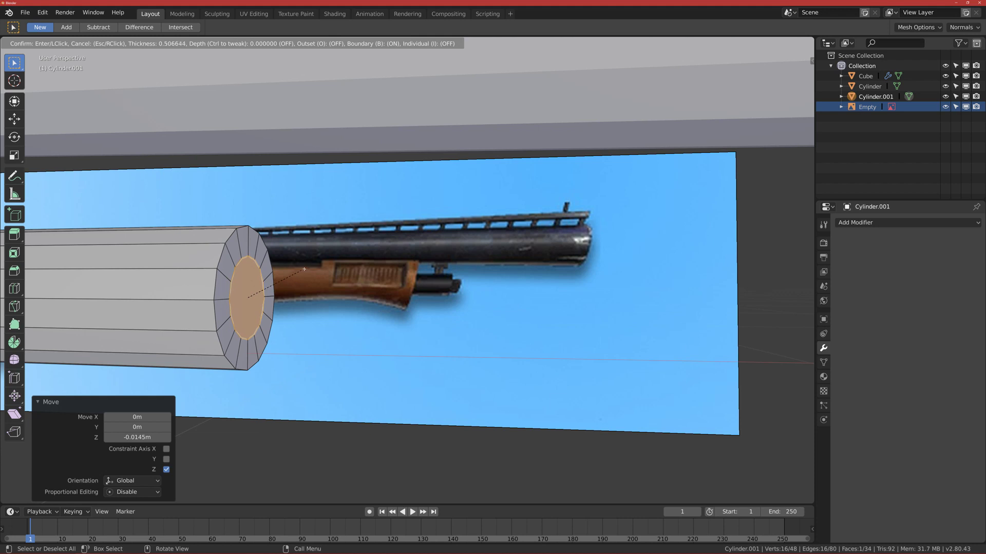
pyautogui.click(304, 269)
pyautogui.press('KP_1')
pyautogui.press('e')
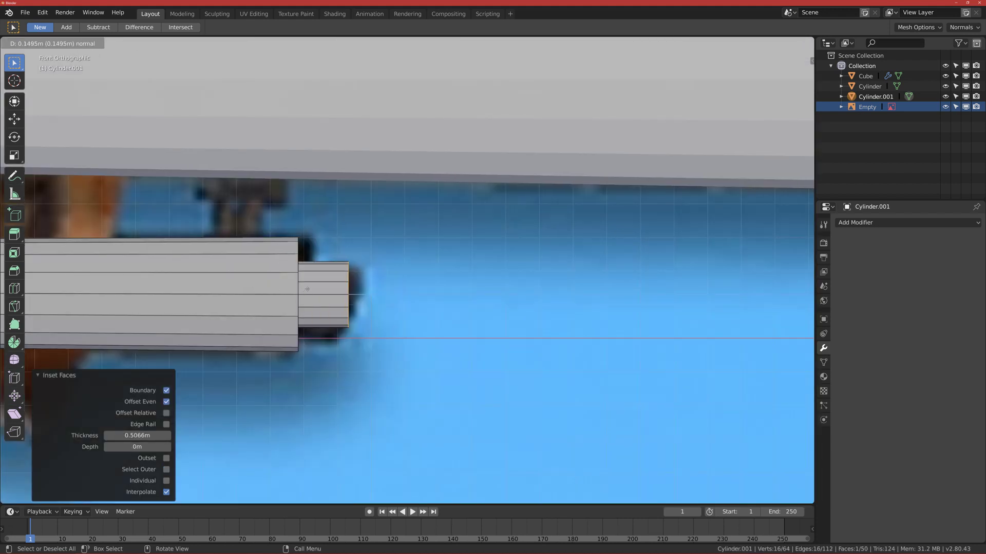
pyautogui.click(307, 289)
pyautogui.scroll(2, 396, 280)
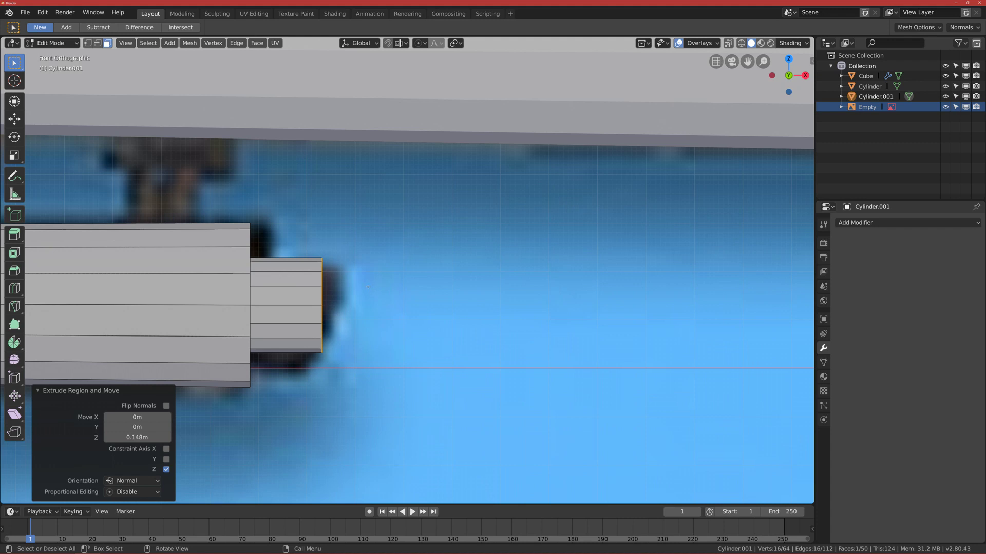
pyautogui.scroll(-2, 351, 286)
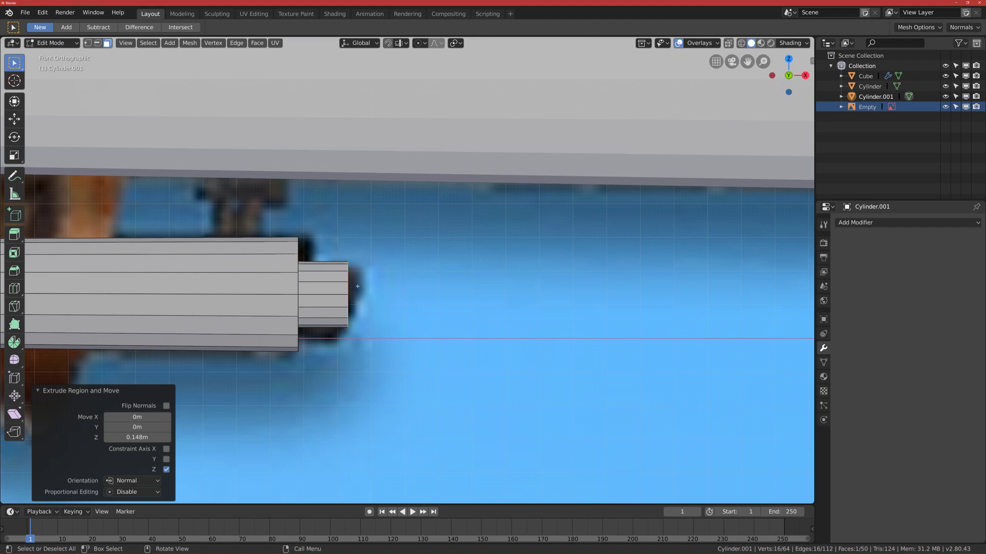
pyautogui.moveTo(347, 316); pyautogui.dragTo(359, 314, button='middle')
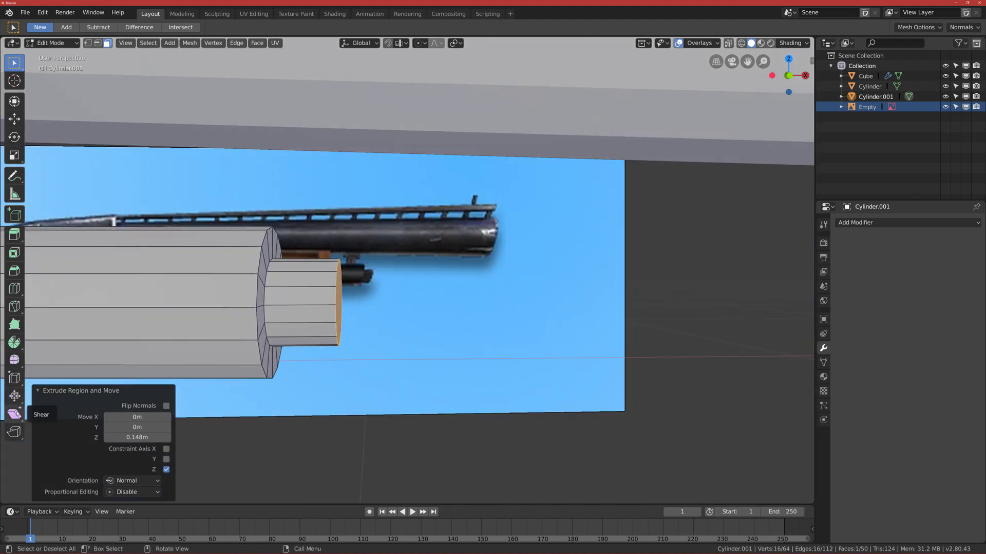
pyautogui.click(15, 414)
# Shear the narrow tube's end face into a slant in front view
pyautogui.press('KP_1')
pyautogui.moveTo(358, 255); pyautogui.dragTo(535, 332)
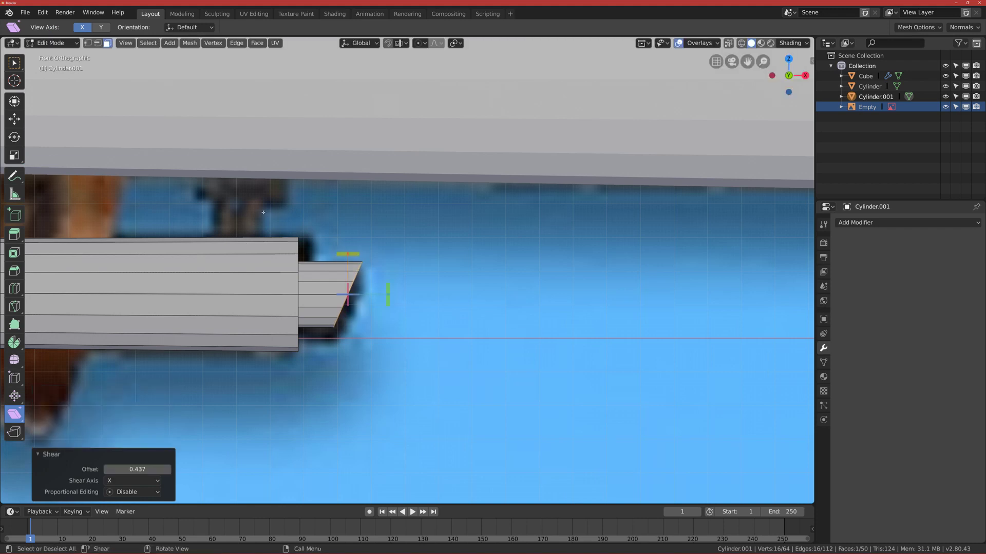
pyautogui.scroll(1, 386, 270)
pyautogui.moveTo(292, 260); pyautogui.dragTo(155, 274, button='middle')
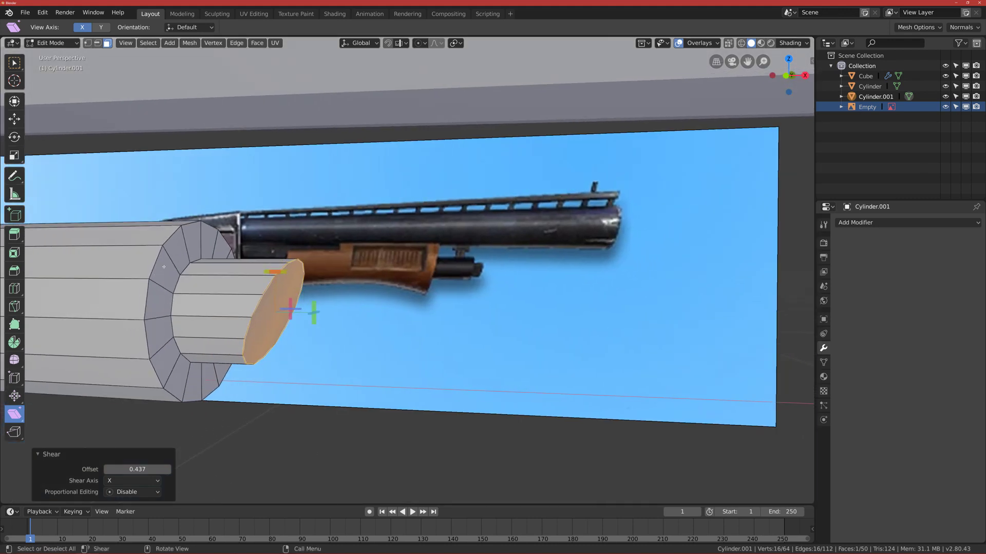
# Select the step ring, shear it to a matching slant and enlarge it slightly
pyautogui.keyDown('alt'); pyautogui.click(172, 264); pyautogui.keyUp('alt')
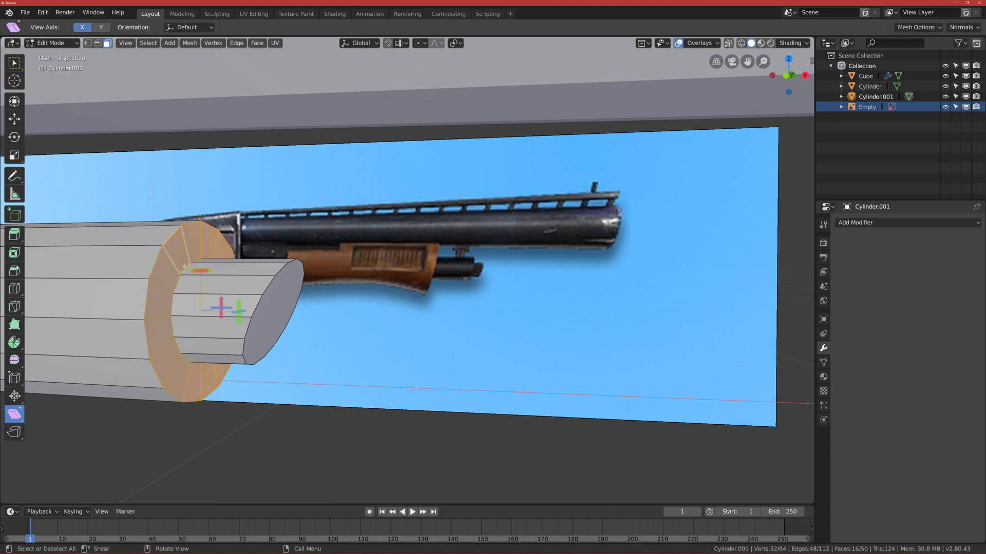
pyautogui.press('KP_1')
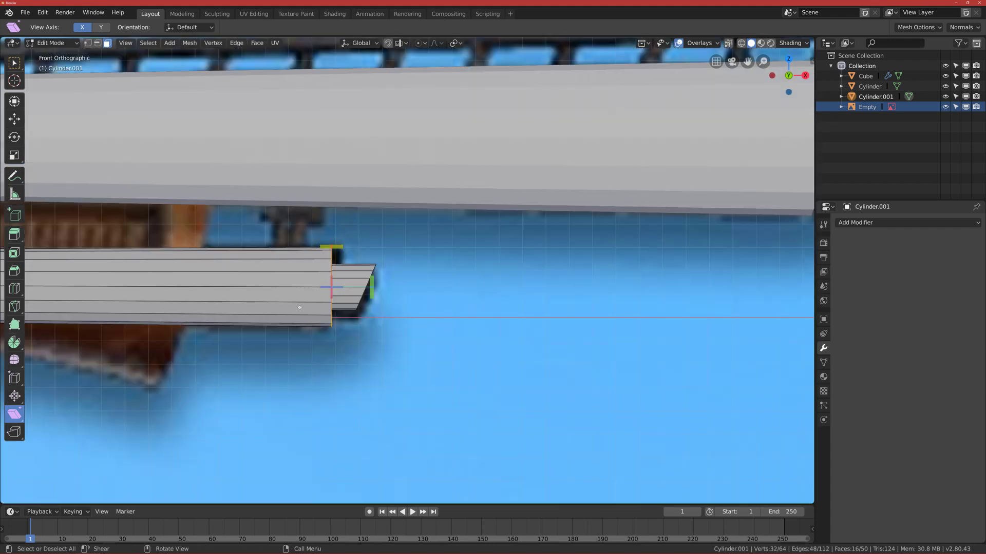
pyautogui.moveTo(302, 254); pyautogui.dragTo(445, 310)
pyautogui.moveTo(297, 254); pyautogui.dragTo(270, 249)
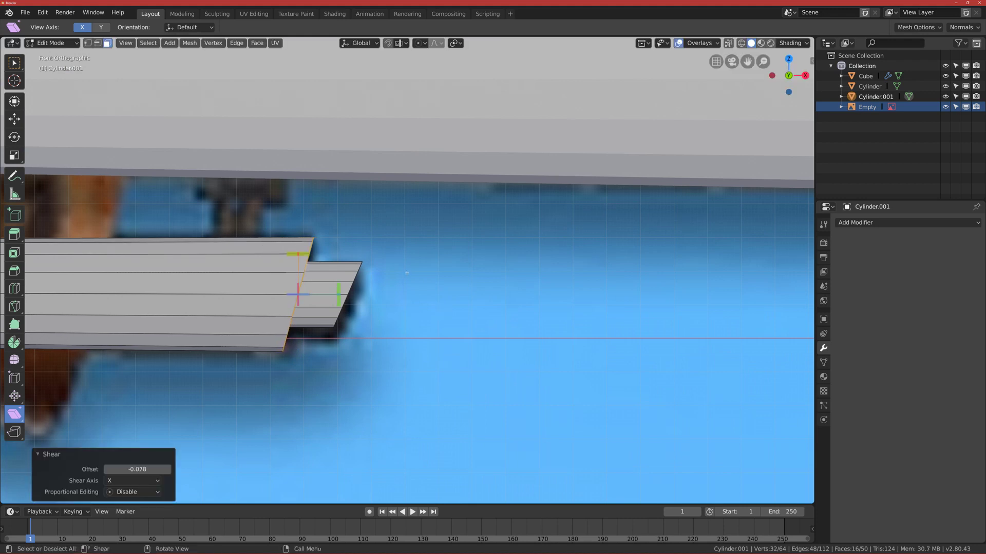
pyautogui.press('s')
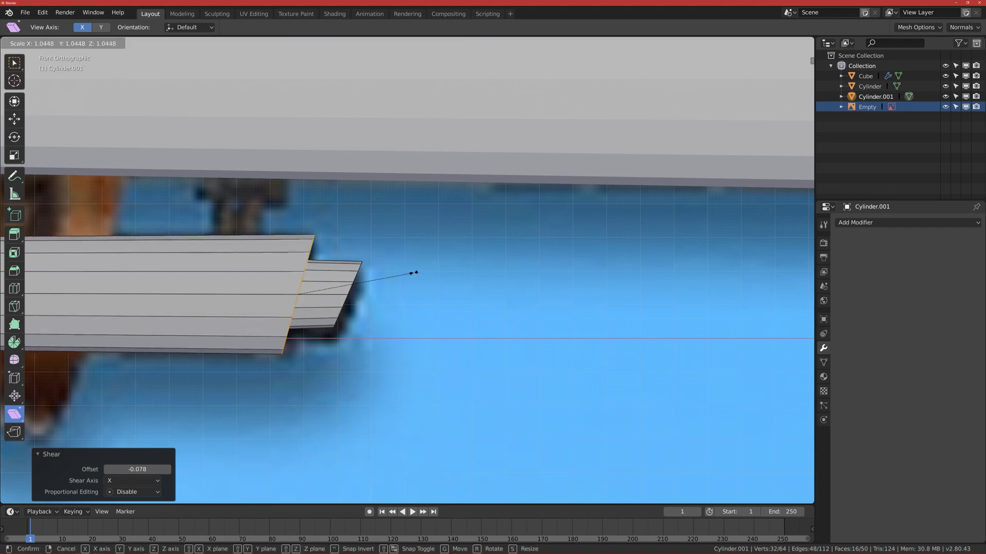
pyautogui.click(411, 272)
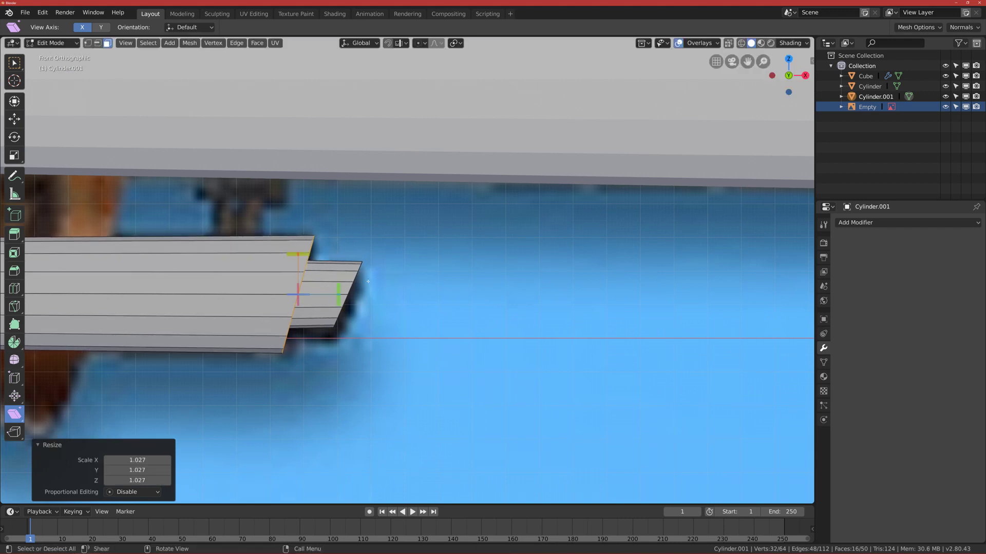
pyautogui.moveTo(368, 281); pyautogui.dragTo(331, 283, button='middle')
# Reselect the tube's end cap, reposition it and resize it to 1.034
pyautogui.click(257, 294)
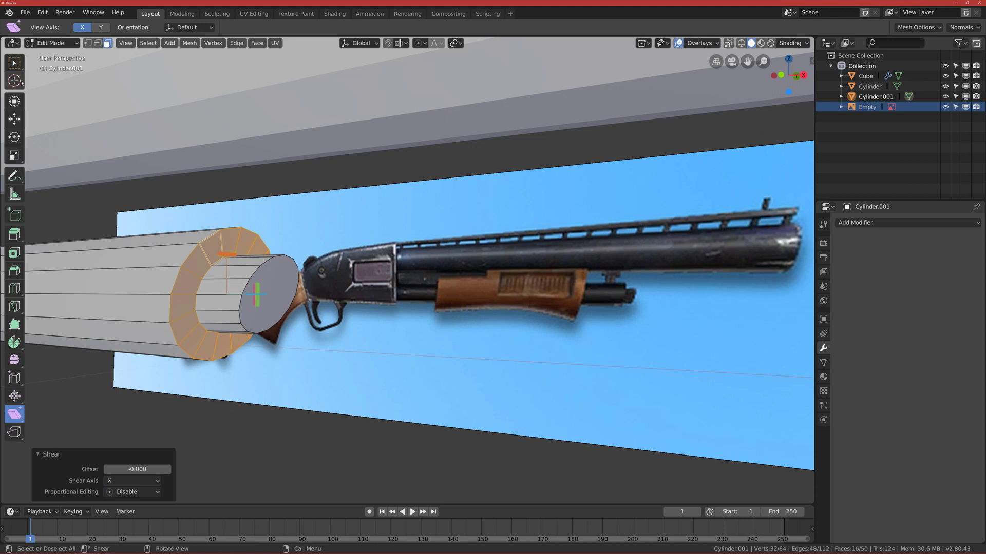
pyautogui.click(16, 64)
pyautogui.click(270, 295)
pyautogui.press('`')
pyautogui.press('s')
pyautogui.click(414, 314)
pyautogui.press('g')
pyautogui.click(412, 307)
pyautogui.press('s')
pyautogui.click(409, 304)
pyautogui.press('s')
pyautogui.click(412, 304)
# Raise the edge 0.0154 m on Z, rotate and nudge the end face, then return to Object Mode
pyautogui.moveTo(411, 305); pyautogui.dragTo(327, 281, button='middle')
pyautogui.press('`')
pyautogui.click(271, 249)
pyautogui.scroll(5, 380, 280)
pyautogui.press('`')
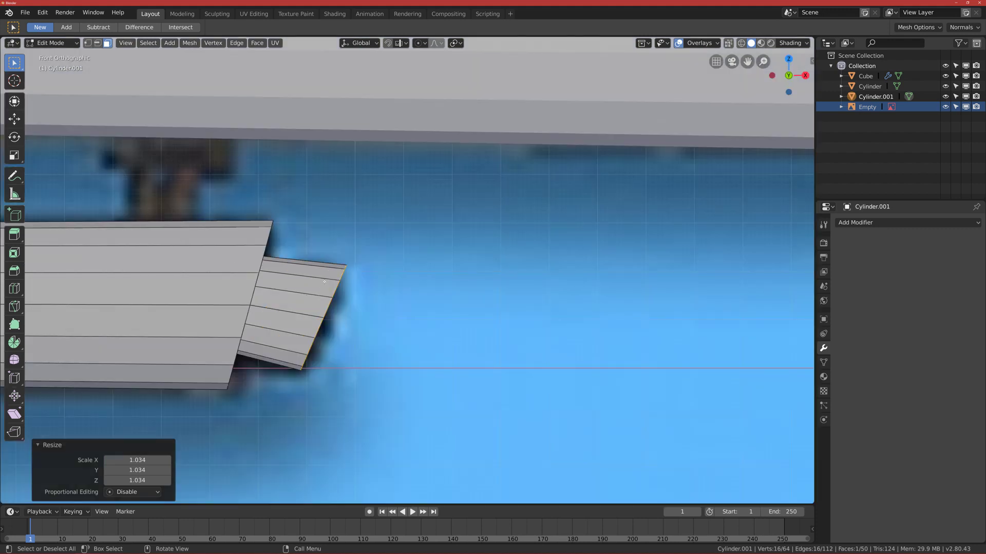
pyautogui.press('g')
pyautogui.press('z')
pyautogui.click(374, 254)
pyautogui.press('r')
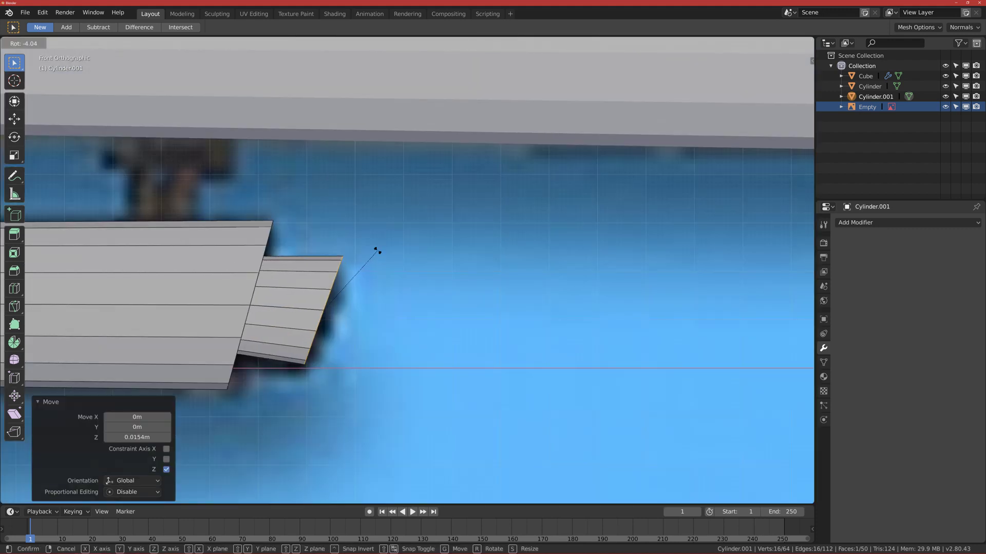
pyautogui.click(377, 250)
pyautogui.press('g')
pyautogui.click(381, 251)
pyautogui.scroll(-7, 379, 251)
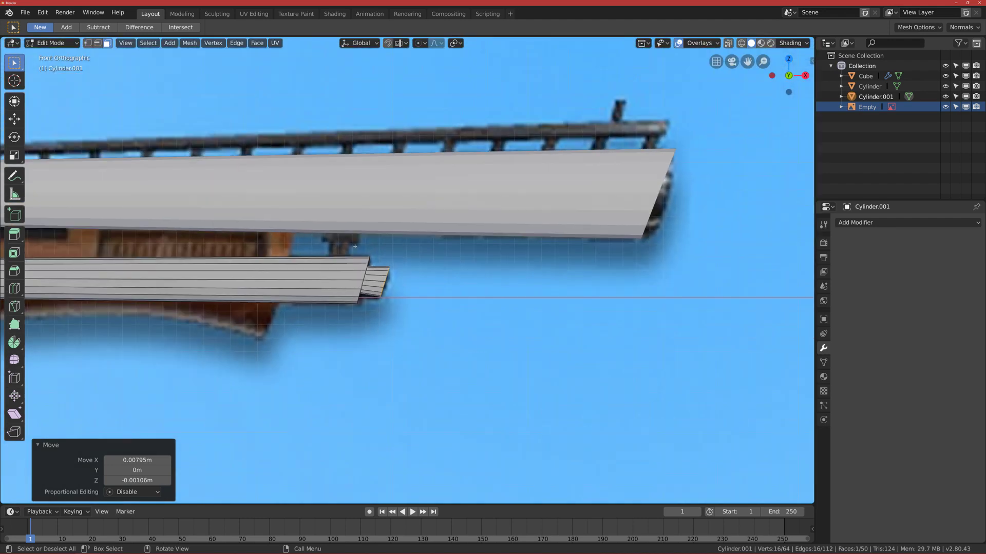
pyautogui.scroll(-1, 355, 247)
pyautogui.press('Tab')
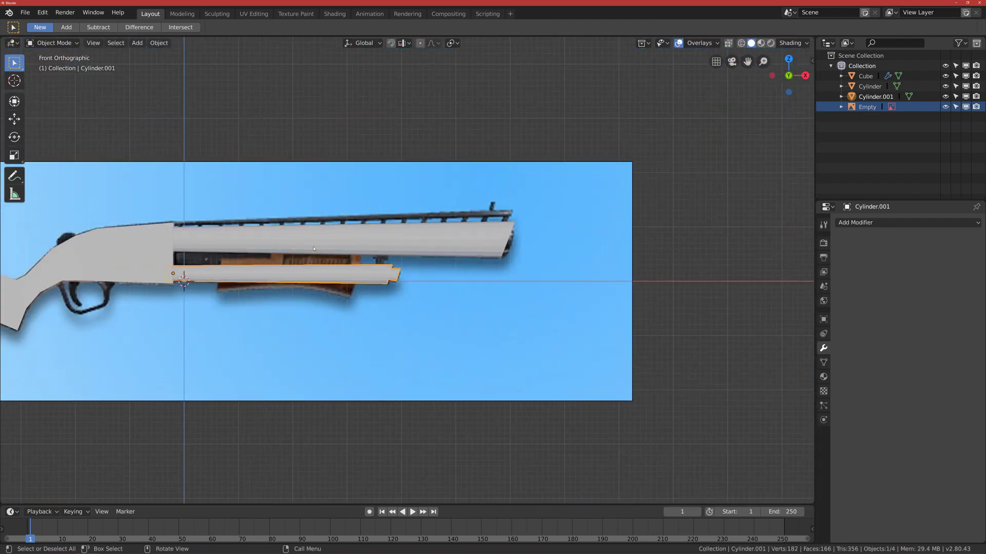
# Frame the whole gun in front view, deselect everything and open the save-file browser
pyautogui.moveTo(314, 249)
pyautogui.mouseDown(button='middle')
pyautogui.moveTo(276, 247)
pyautogui.moveTo(308, 247)
pyautogui.mouseUp(button='middle')
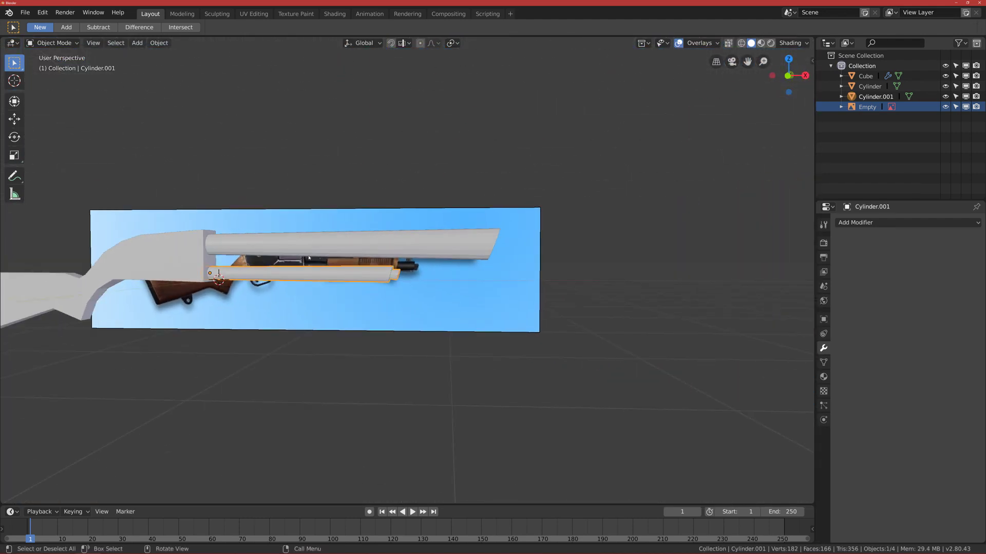
pyautogui.press('KP_1')
pyautogui.scroll(4, 391, 309)
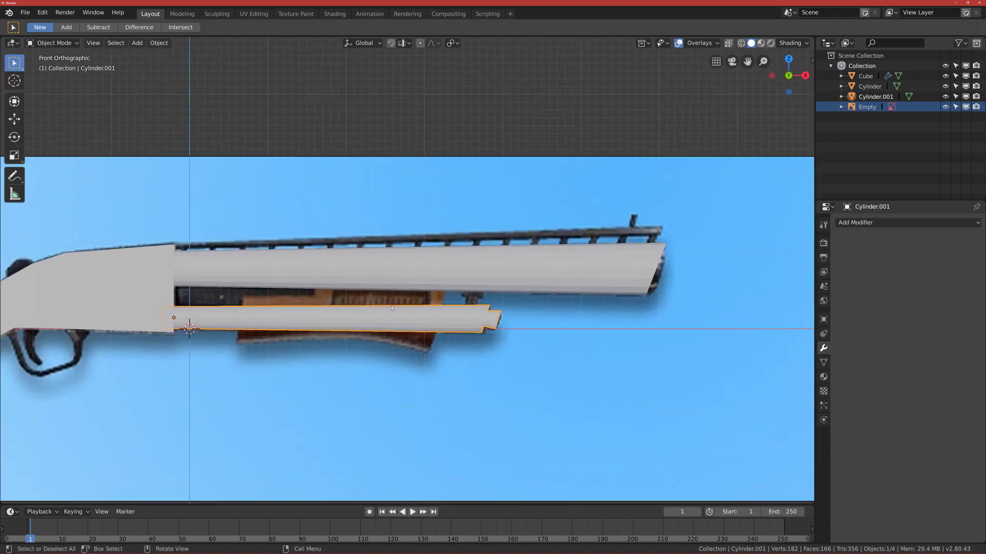
pyautogui.scroll(-2, 391, 308)
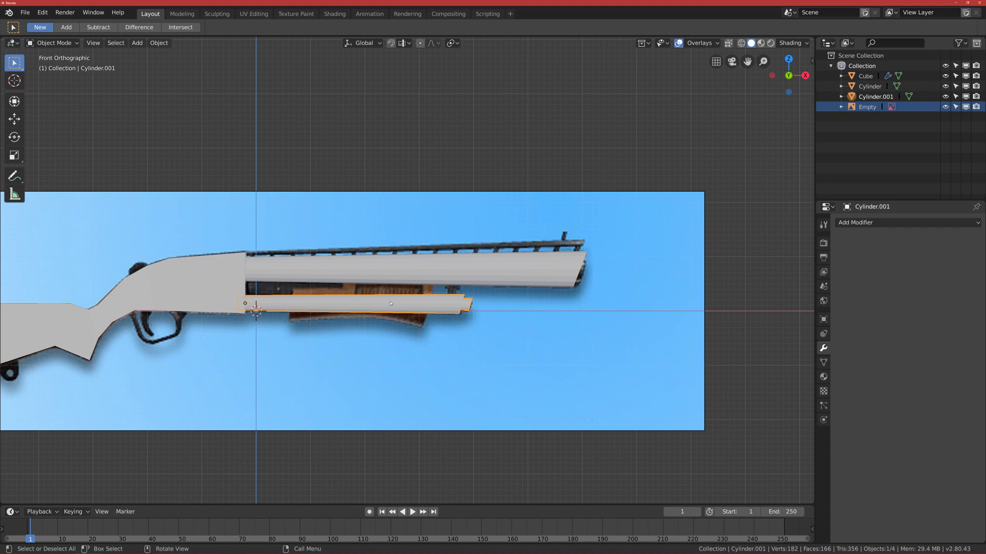
pyautogui.scroll(2, 390, 302)
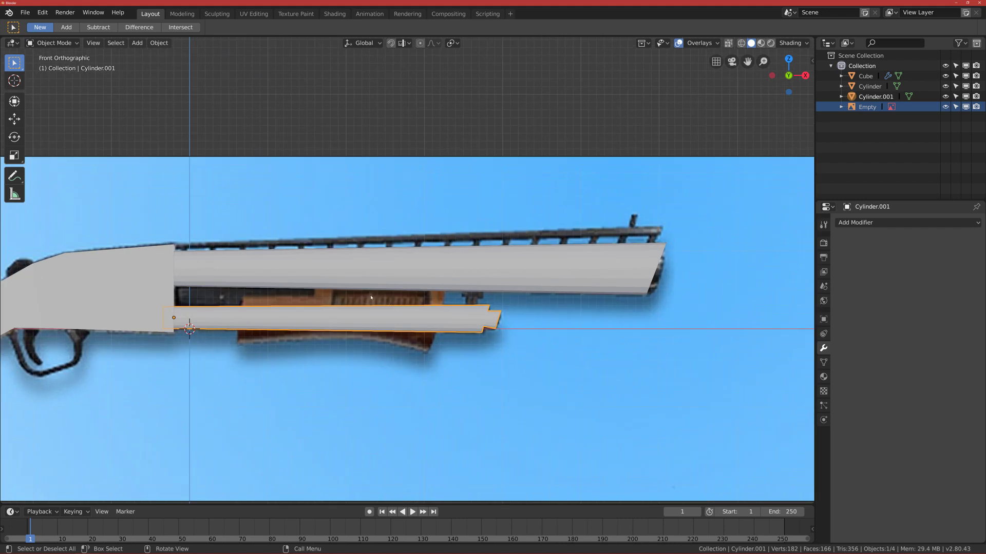
pyautogui.scroll(-1, 375, 297)
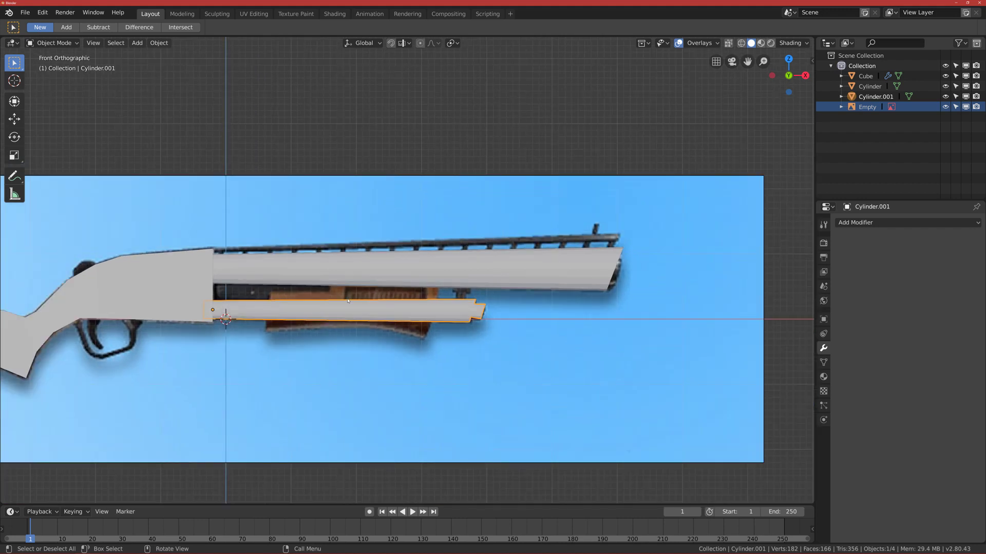
pyautogui.keyDown('shift'); pyautogui.moveTo(334, 291); pyautogui.dragTo(435, 308, button='middle'); pyautogui.keyUp('shift')
pyautogui.scroll(-1, 357, 310)
pyautogui.keyDown('shift'); pyautogui.moveTo(359, 308); pyautogui.dragTo(390, 308, button='middle'); pyautogui.keyUp('shift')
pyautogui.hotkey('alt', 'a')
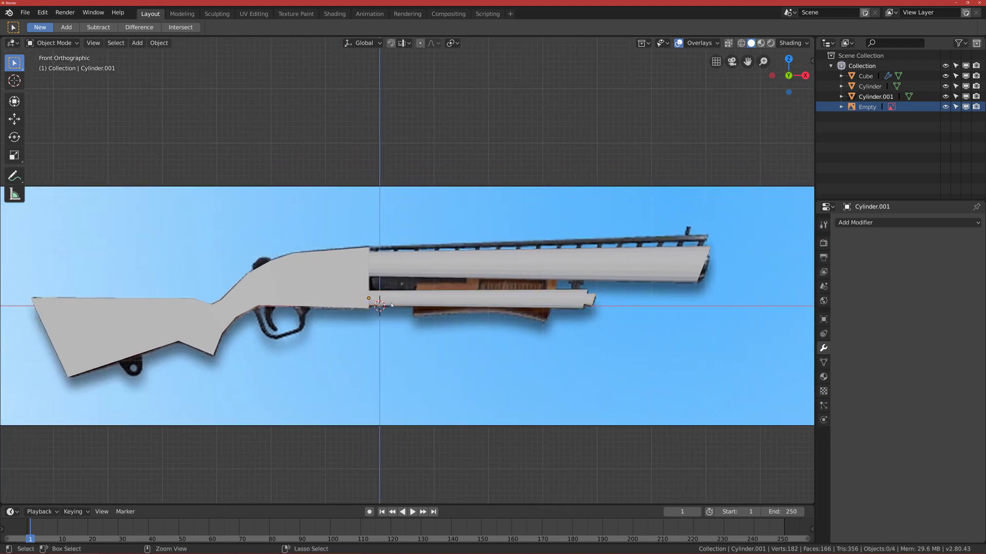
pyautogui.hotkey('ctrl', 's')
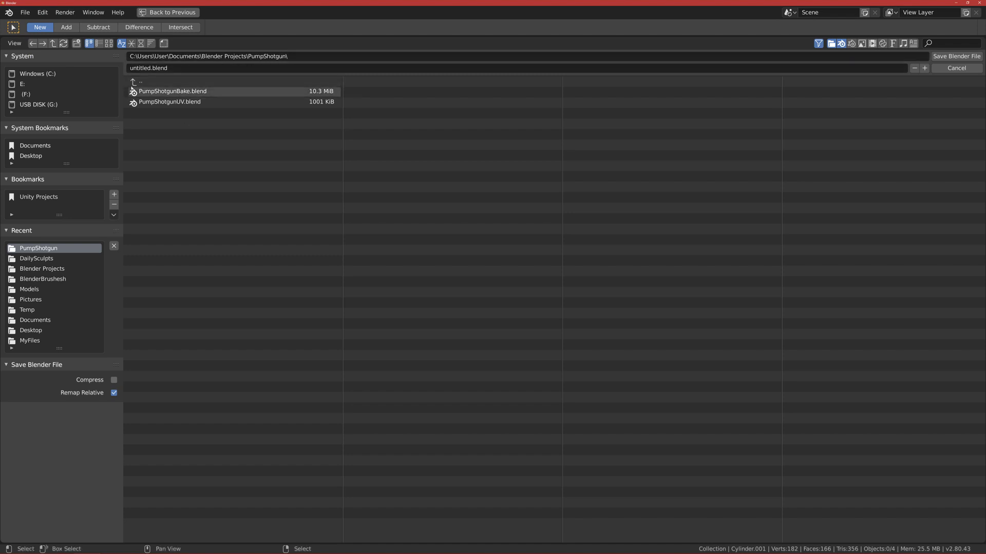
# Save the project as Pump_shotgun_tutorial.blend in the PumpShotgun folder
pyautogui.click(144, 68)
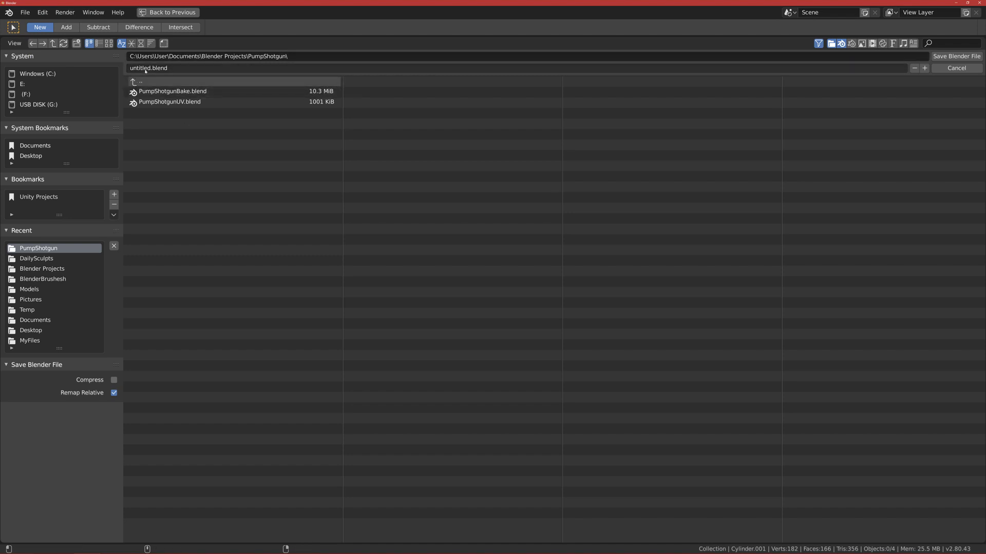
pyautogui.write('Pump_s')
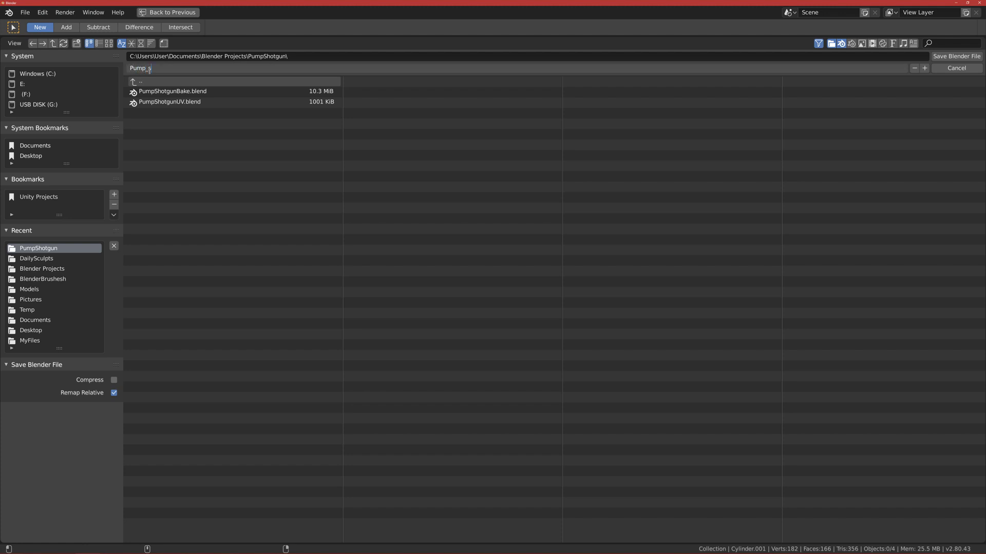
pyautogui.write('hotgun_tutorial')
pyautogui.press('Return')
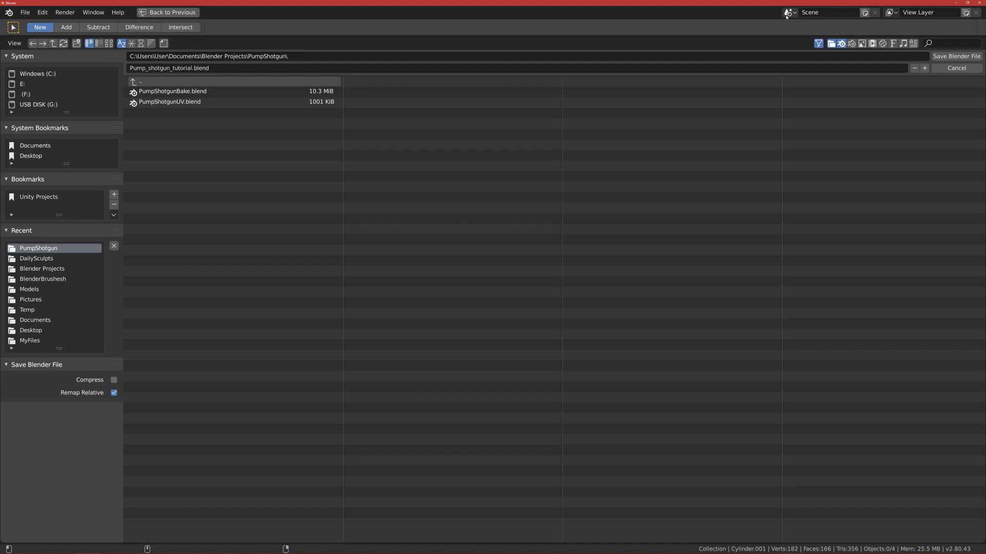
pyautogui.click(957, 56)
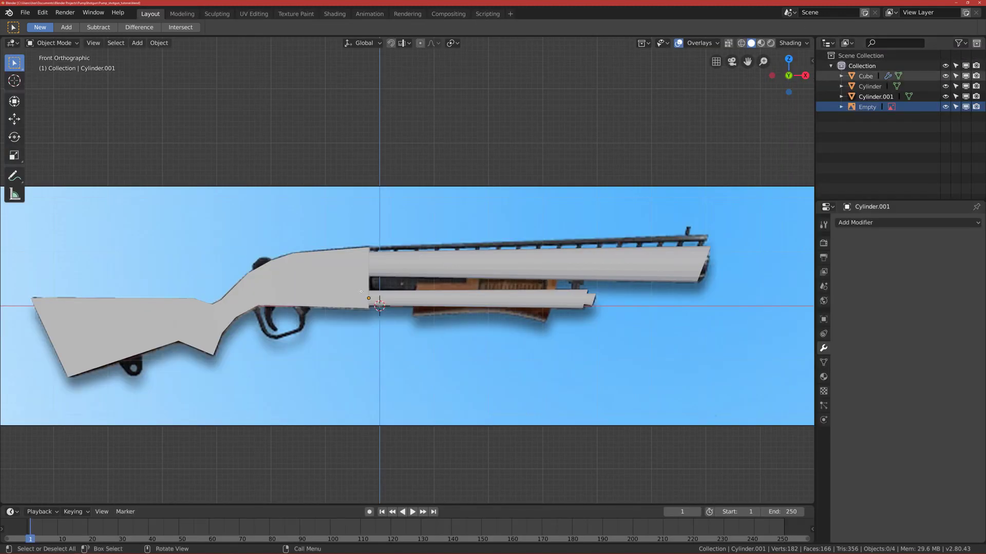